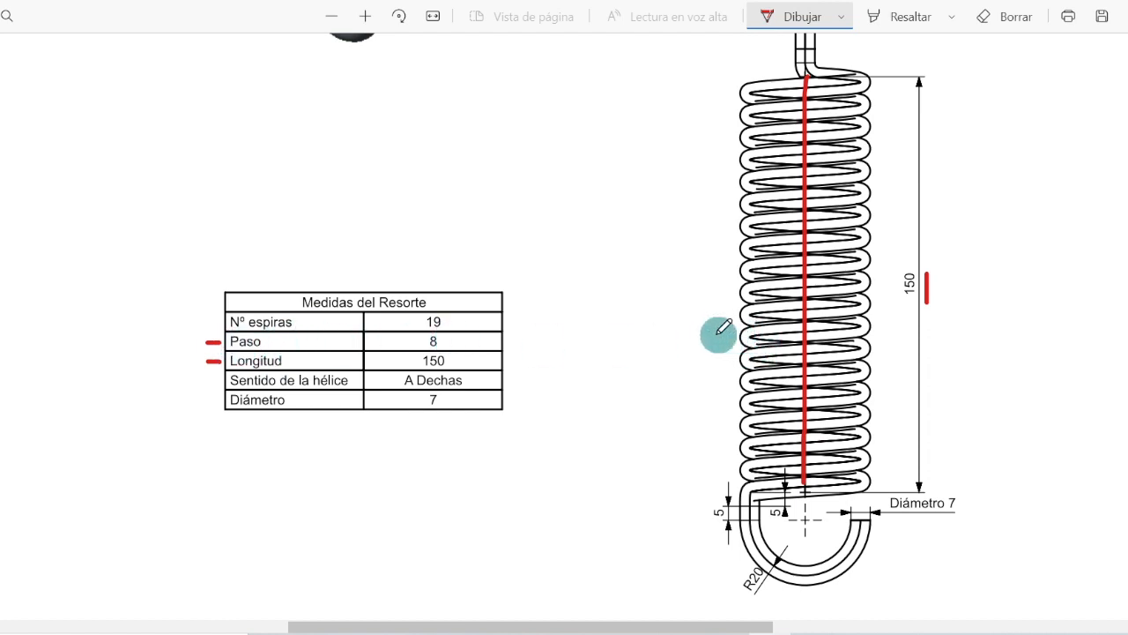
{"action": "mouse_move", "coordinate": [713, 336]}
{"action": "left_mouse_down"}
{"action": "mouse_move", "coordinate": [735, 336]}
{"action": "mouse_move", "coordinate": [744, 358]}
{"action": "mouse_move", "coordinate": [723, 363]}
{"action": "left_mouse_up"}
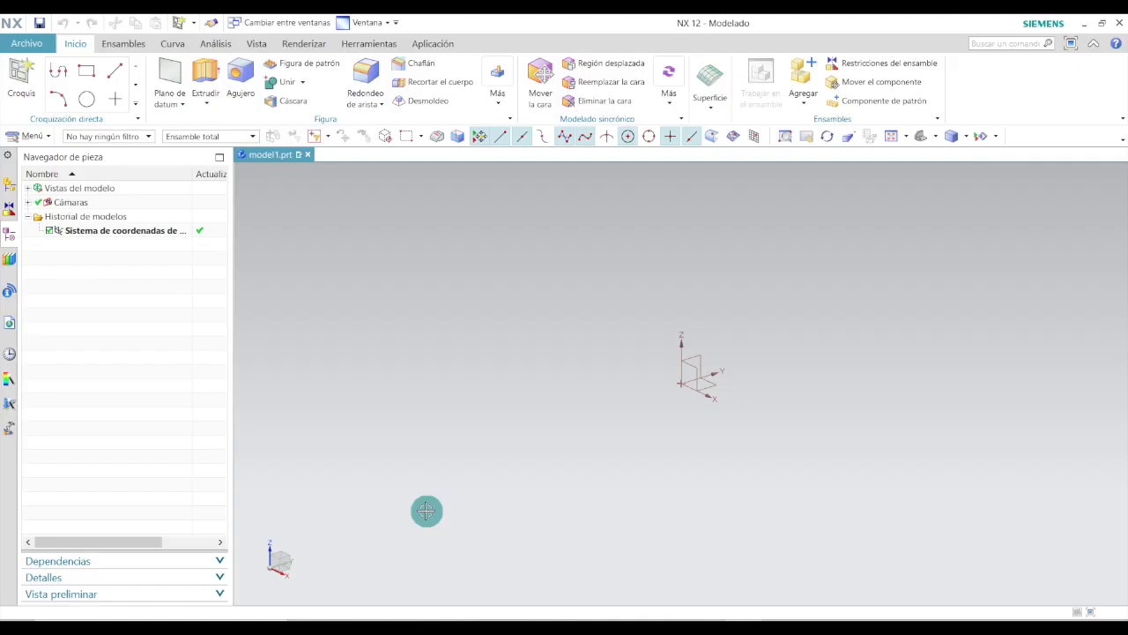
Create a sketch on the YZ datum plane with the Z axis as its vertical reference
{"action": "left_click", "coordinate": [25, 91]}
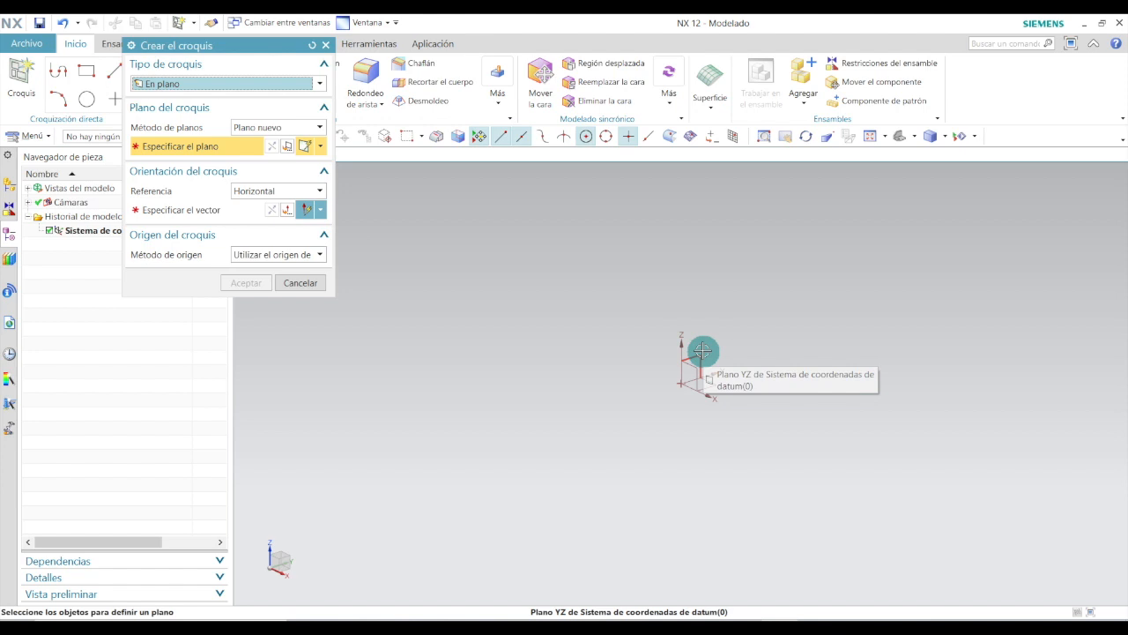
{"action": "left_click", "coordinate": [703, 352]}
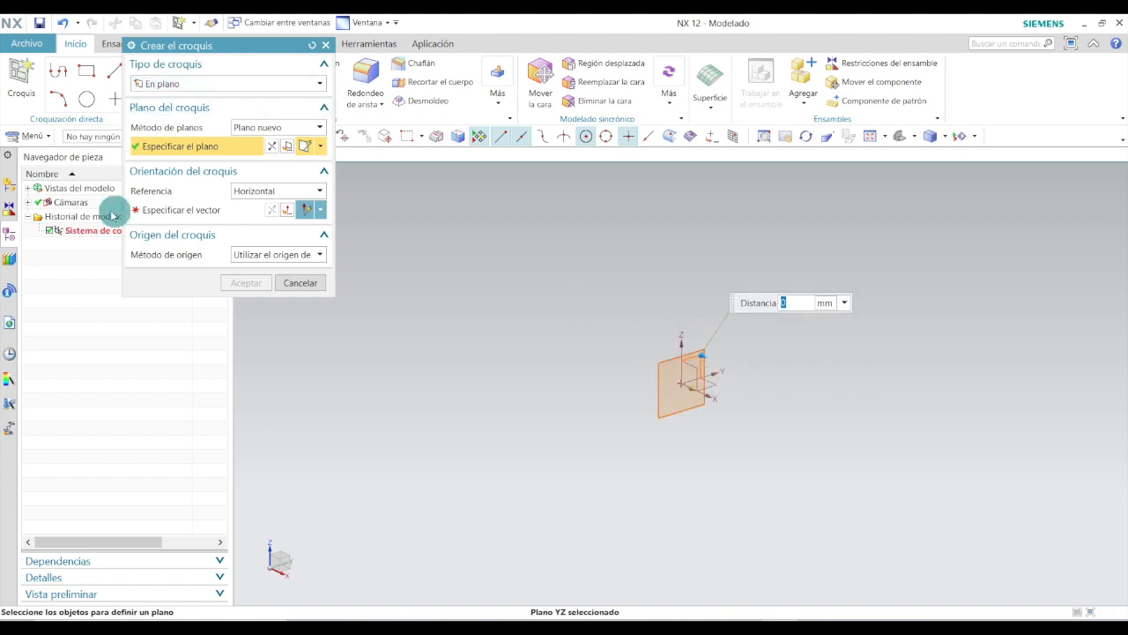
{"action": "left_click", "coordinate": [184, 219]}
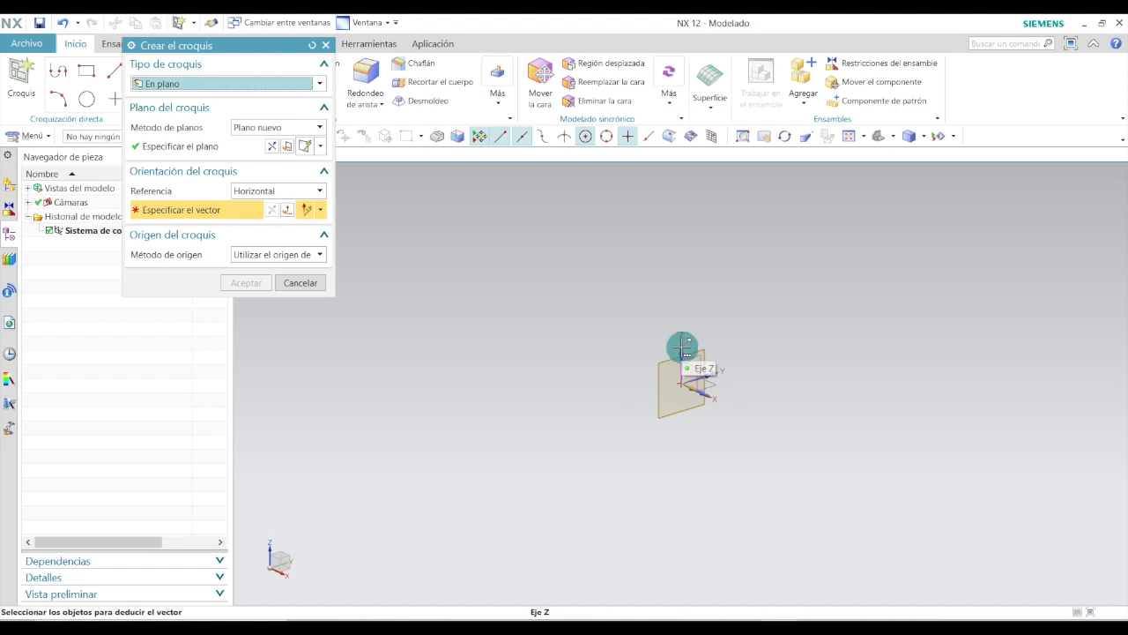
{"action": "left_click", "coordinate": [683, 348]}
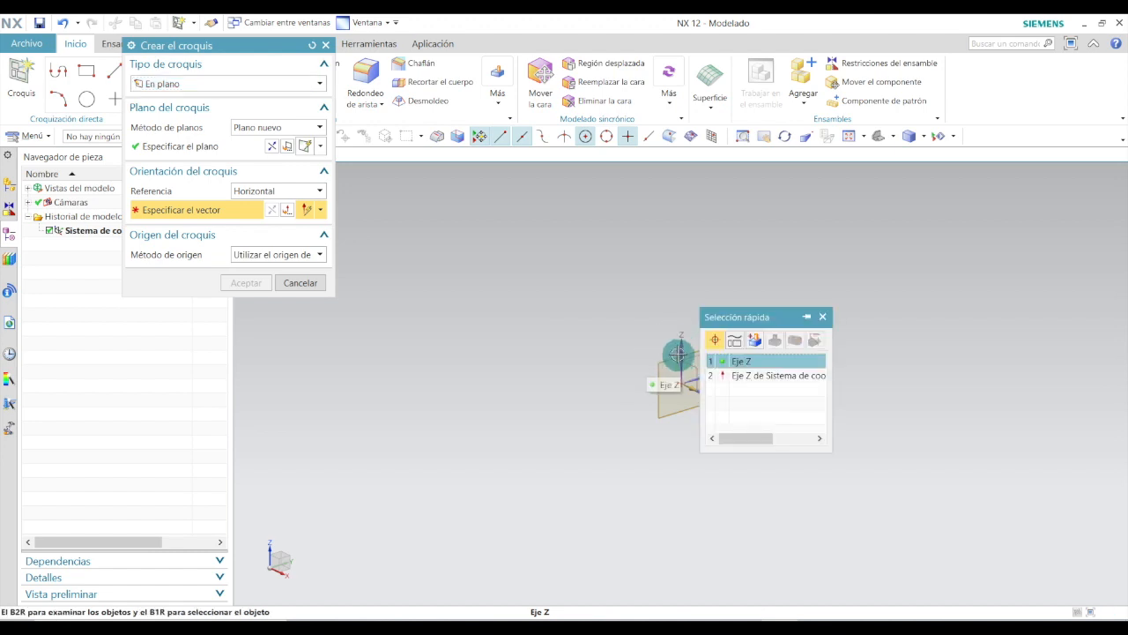
{"action": "left_click", "coordinate": [686, 348]}
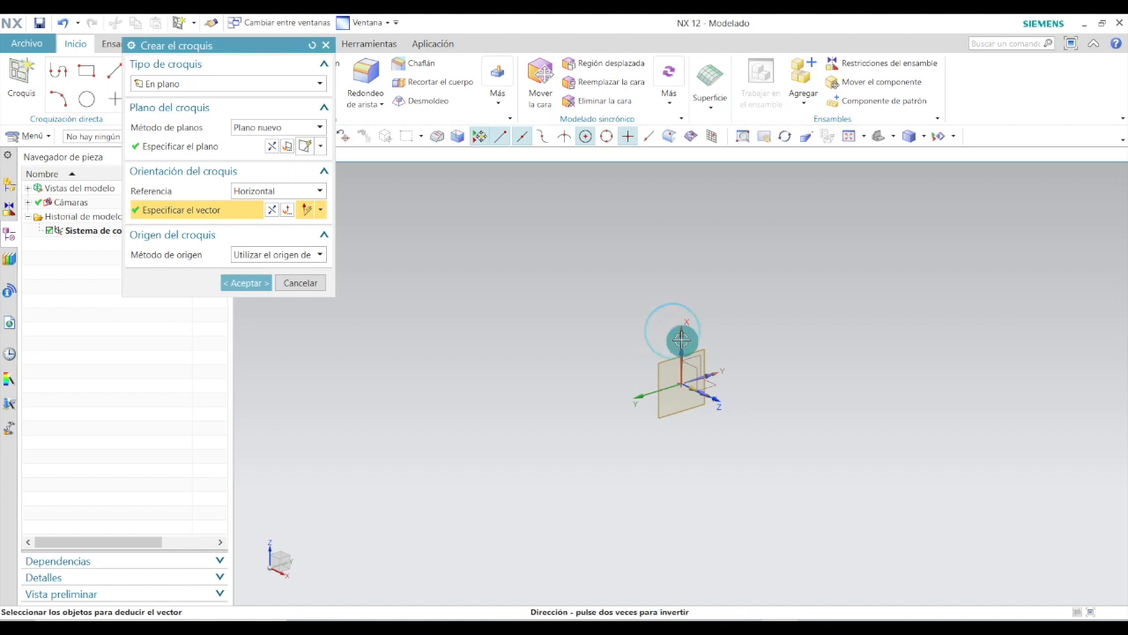
{"action": "left_click", "coordinate": [295, 190]}
{"action": "left_click", "coordinate": [264, 219]}
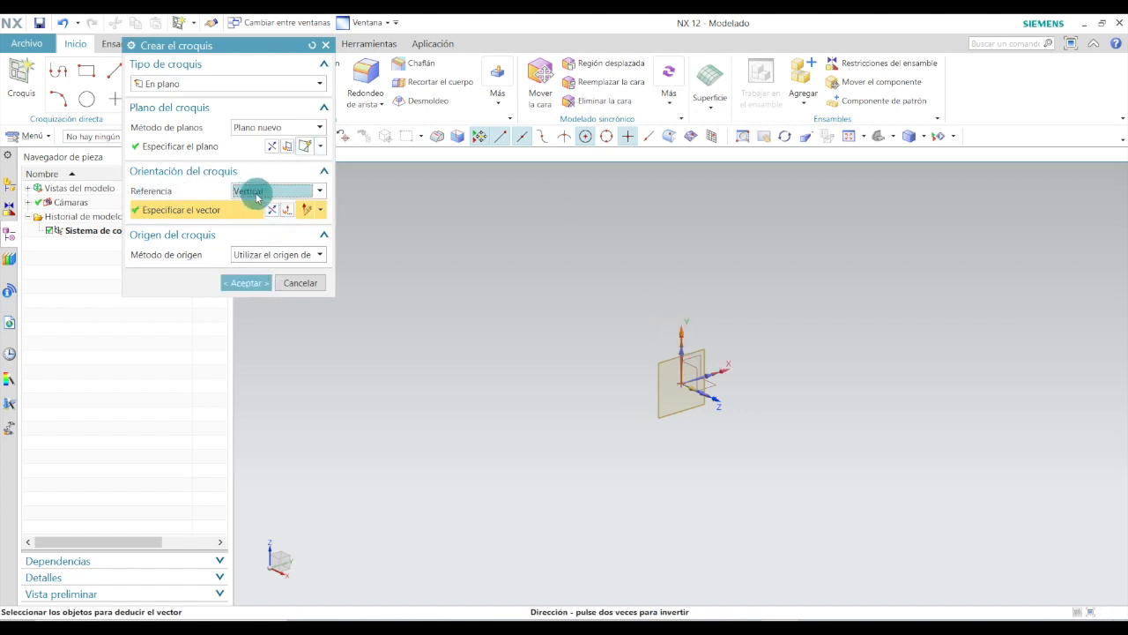
{"action": "left_click", "coordinate": [240, 283]}
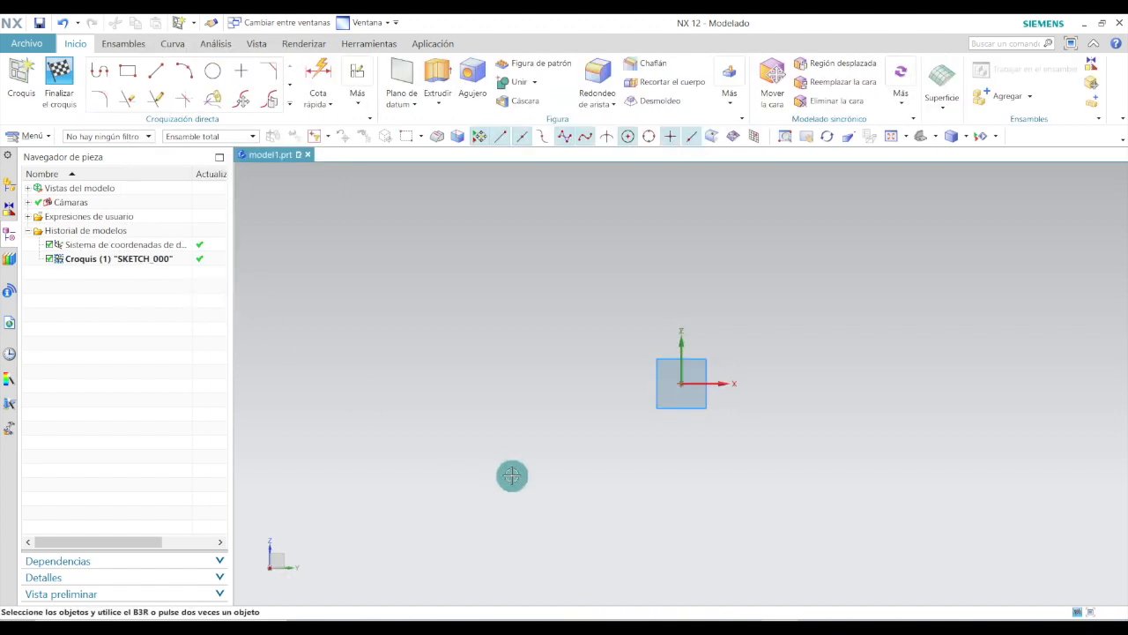
Sketch a vertical line about 165 mm long upward from the sketch origin
{"action": "left_click", "coordinate": [161, 74]}
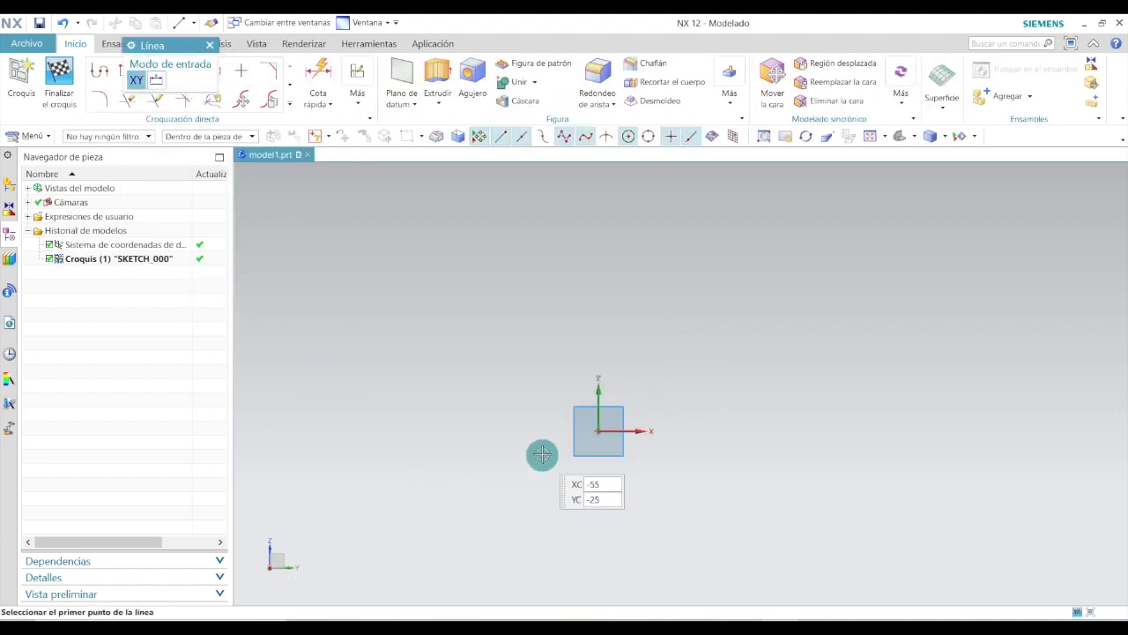
{"action": "left_click", "coordinate": [598, 431]}
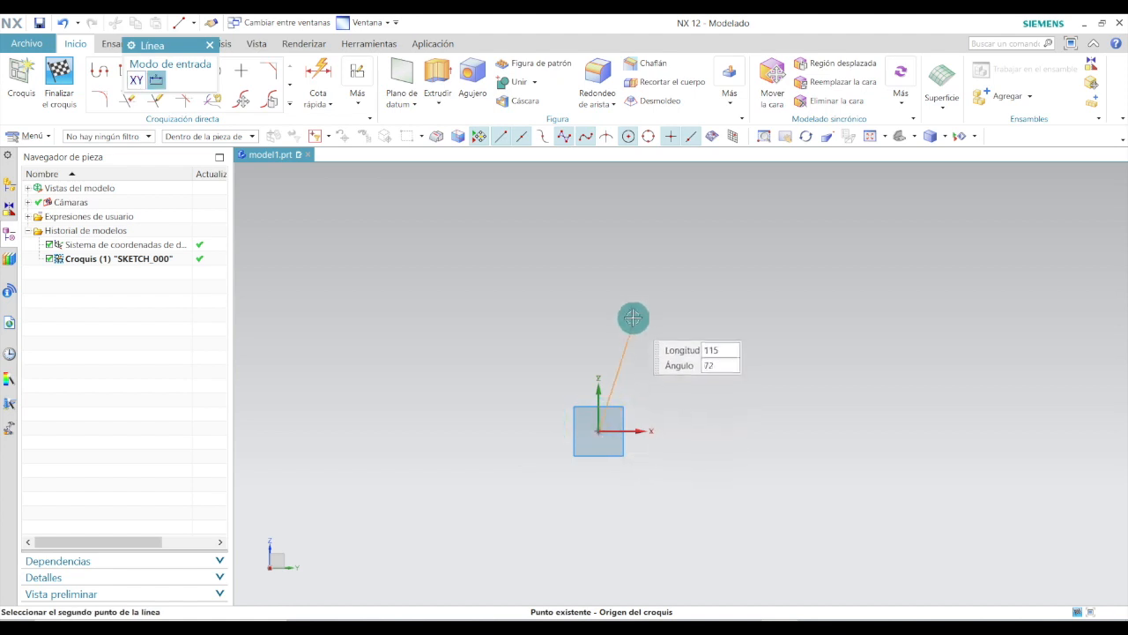
{"action": "left_click", "coordinate": [594, 264]}
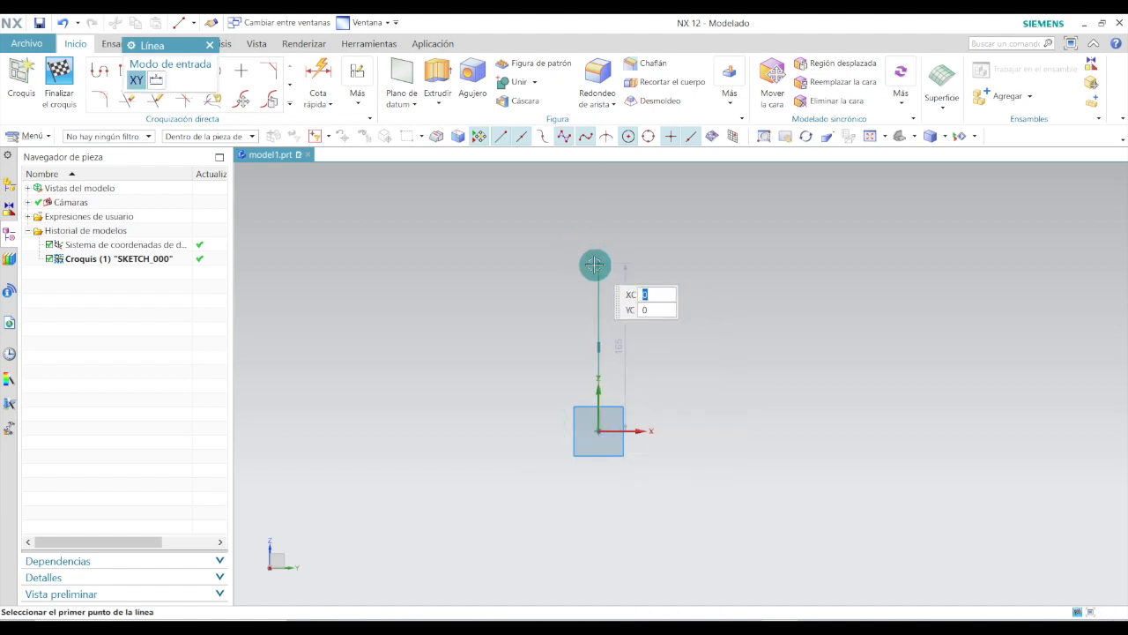
{"action": "key", "text": "Escape"}
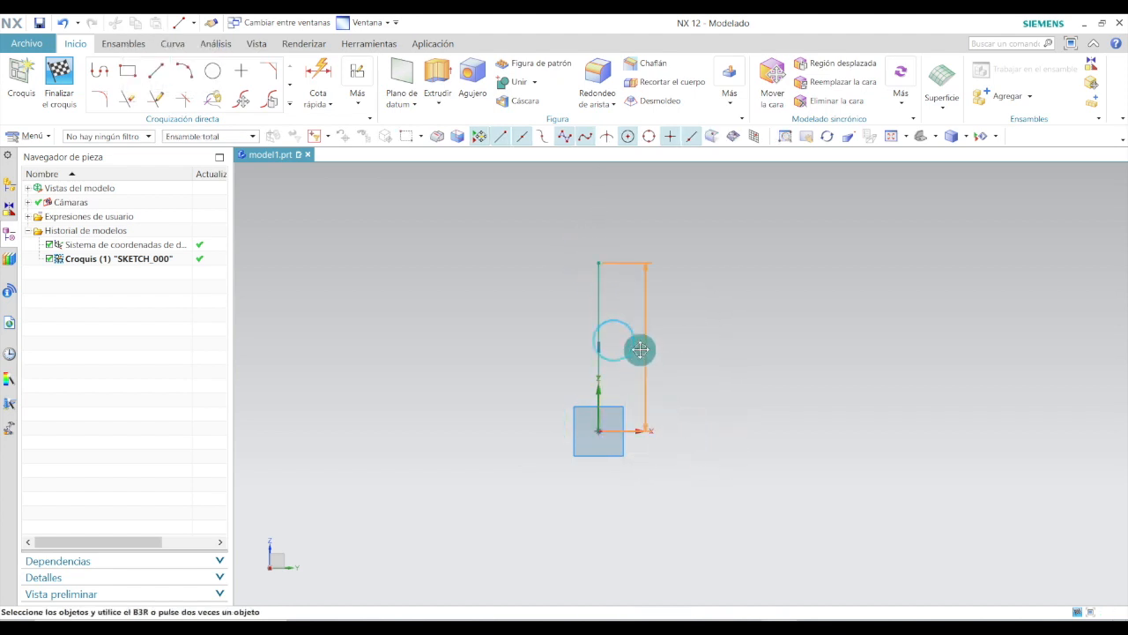
Set the vertical line's length to 150 mm and finish the sketch
{"action": "double_click", "coordinate": [644, 345]}
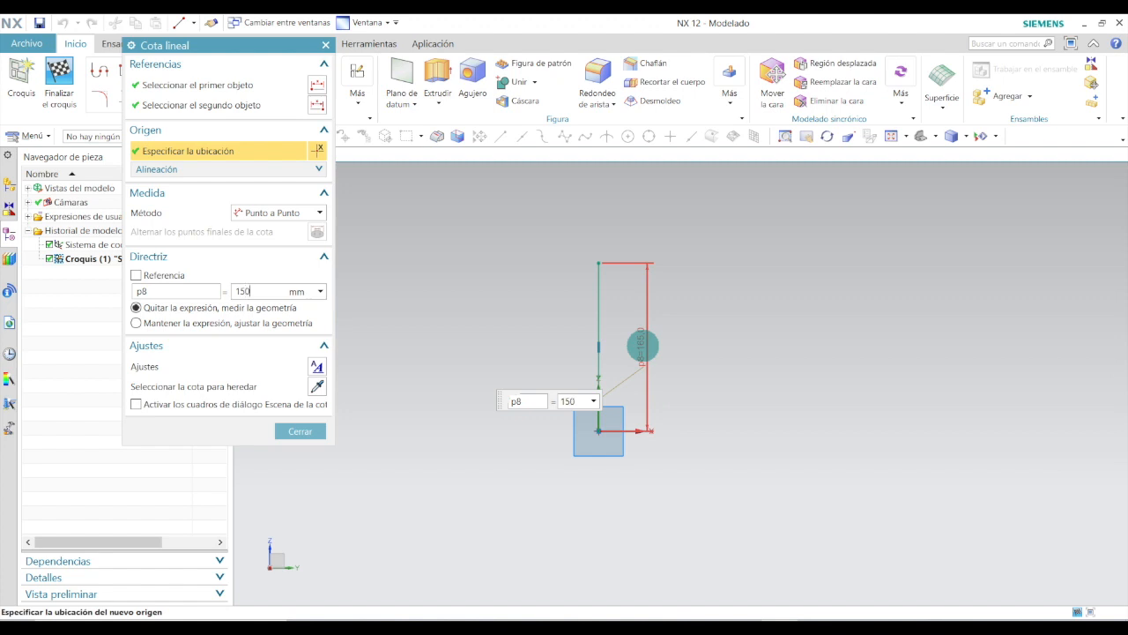
{"action": "type", "text": "150"}
{"action": "key", "text": "Return"}
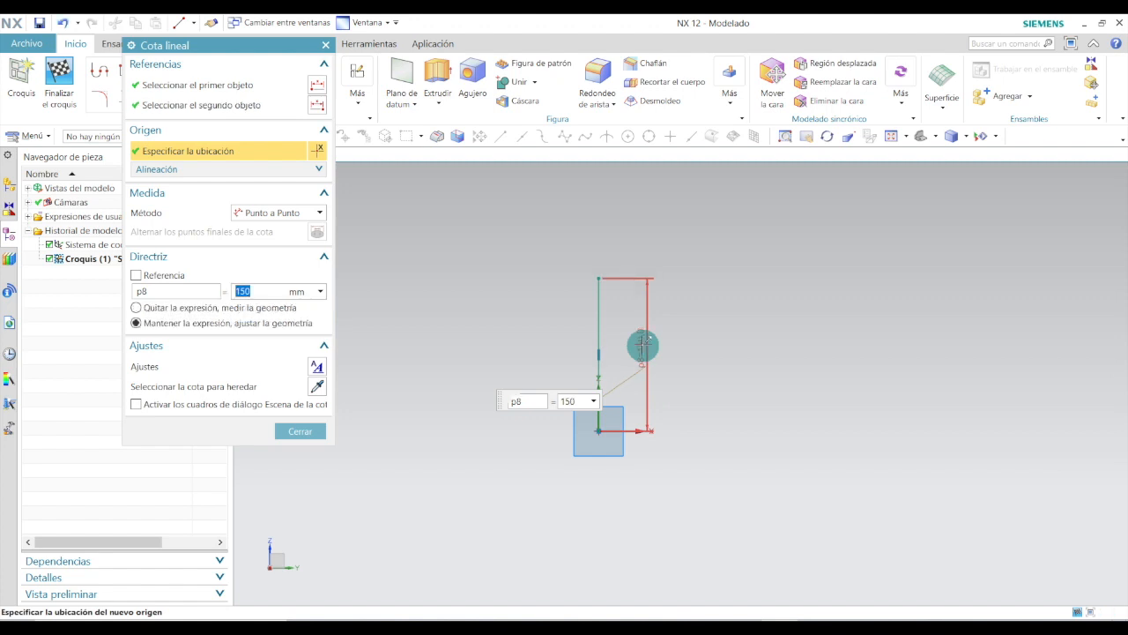
{"action": "left_click", "coordinate": [296, 432]}
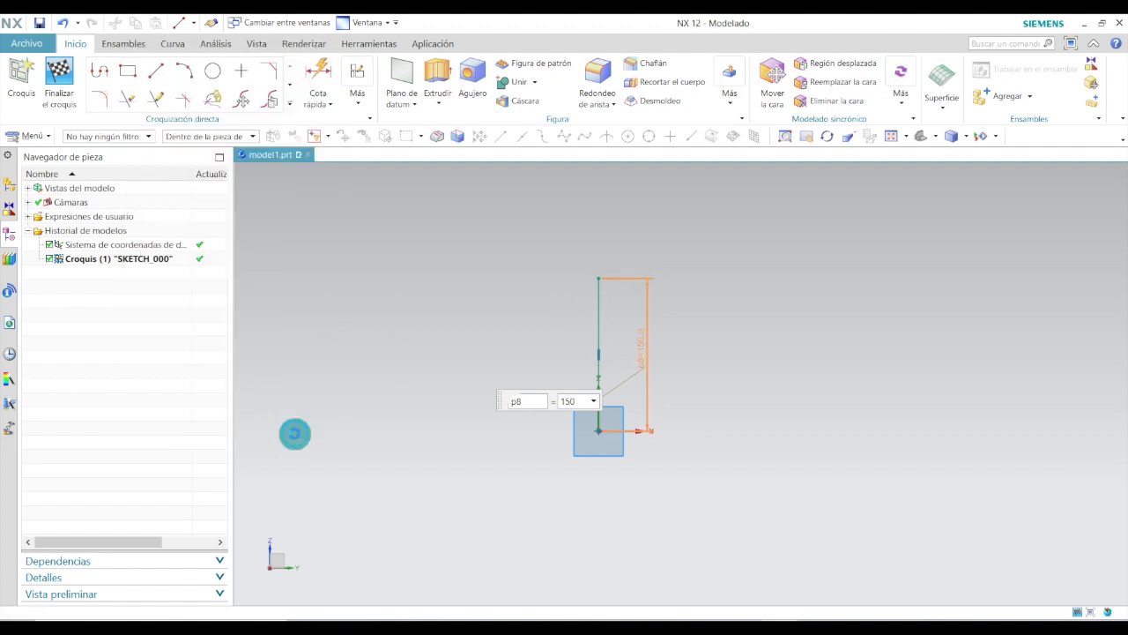
{"action": "left_click", "coordinate": [59, 80]}
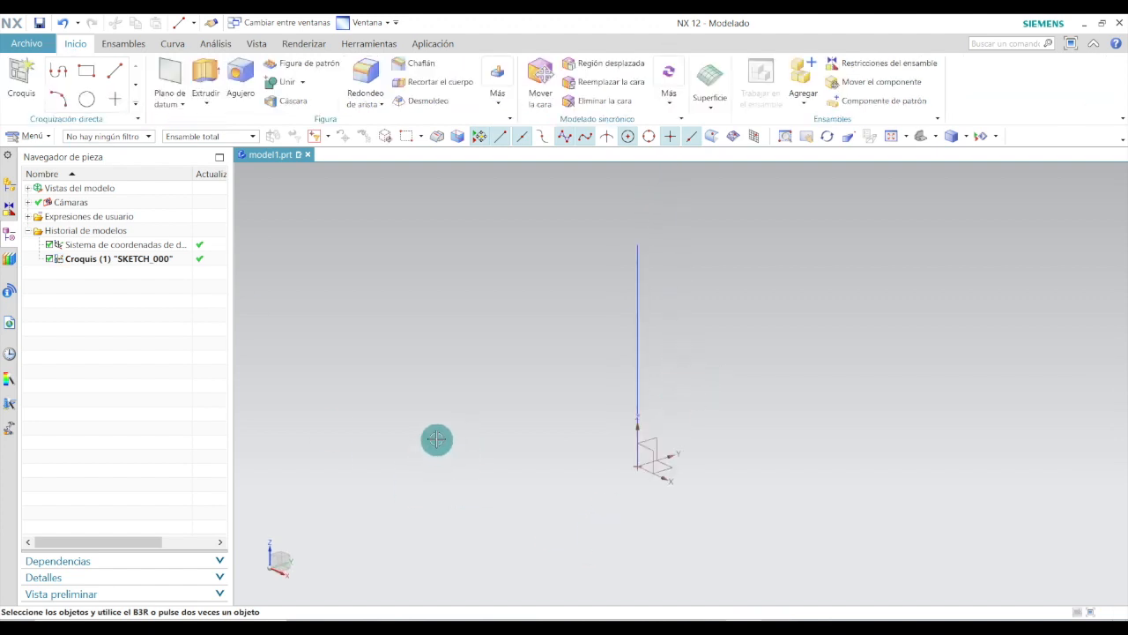
Create a right-handed helix along the vector with a constant 20 mm radius, 8 mm pitch and limits from 0 to 150 mm
{"action": "left_click", "coordinate": [171, 46]}
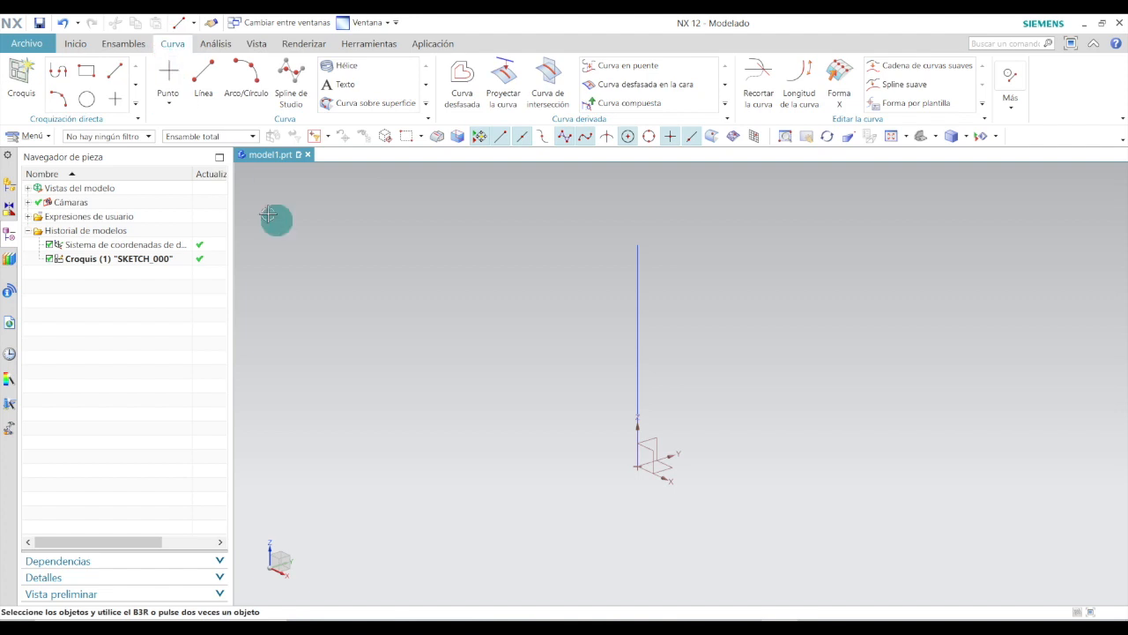
{"action": "left_click", "coordinate": [345, 71]}
{"action": "left_click_drag", "start_coordinate": [264, 43], "coordinate": [296, 81]}
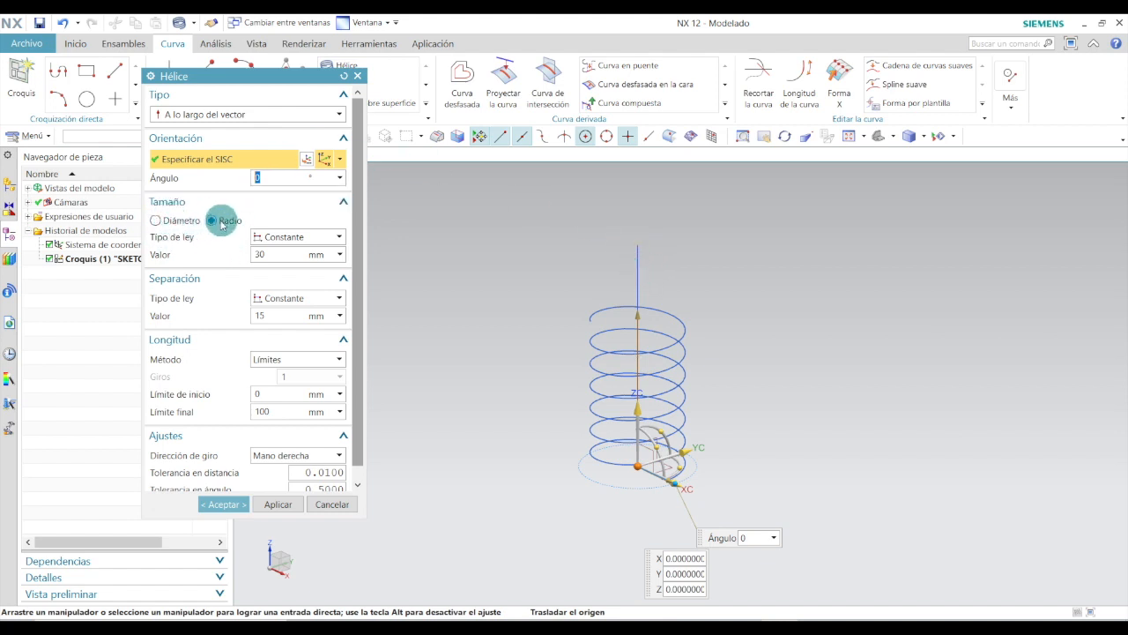
{"action": "left_click", "coordinate": [261, 254]}
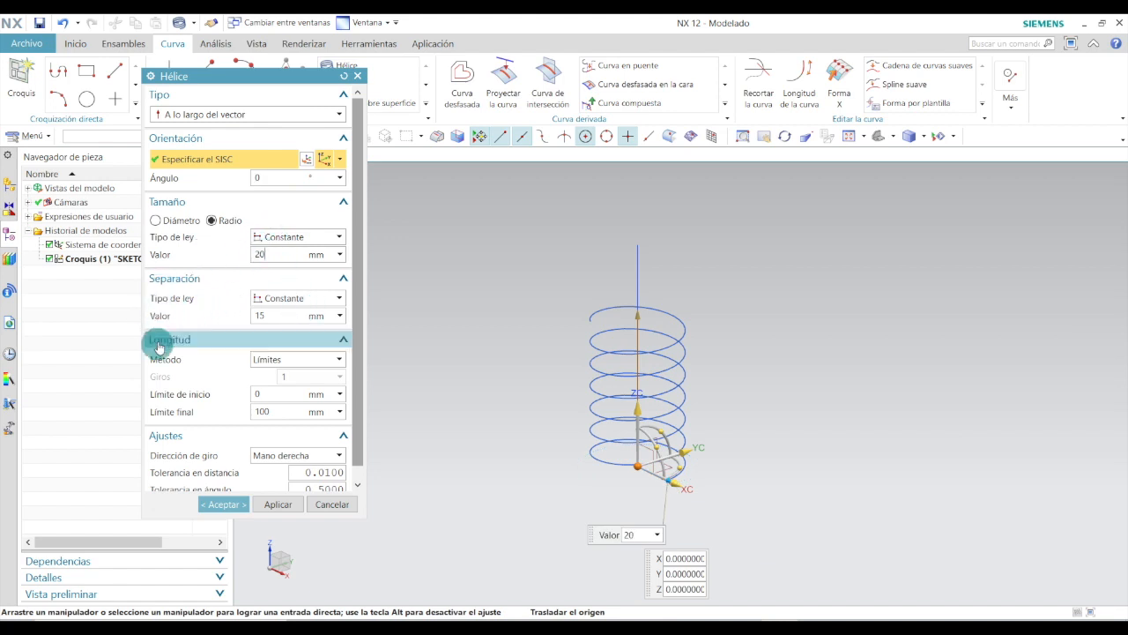
{"action": "left_click", "coordinate": [267, 316]}
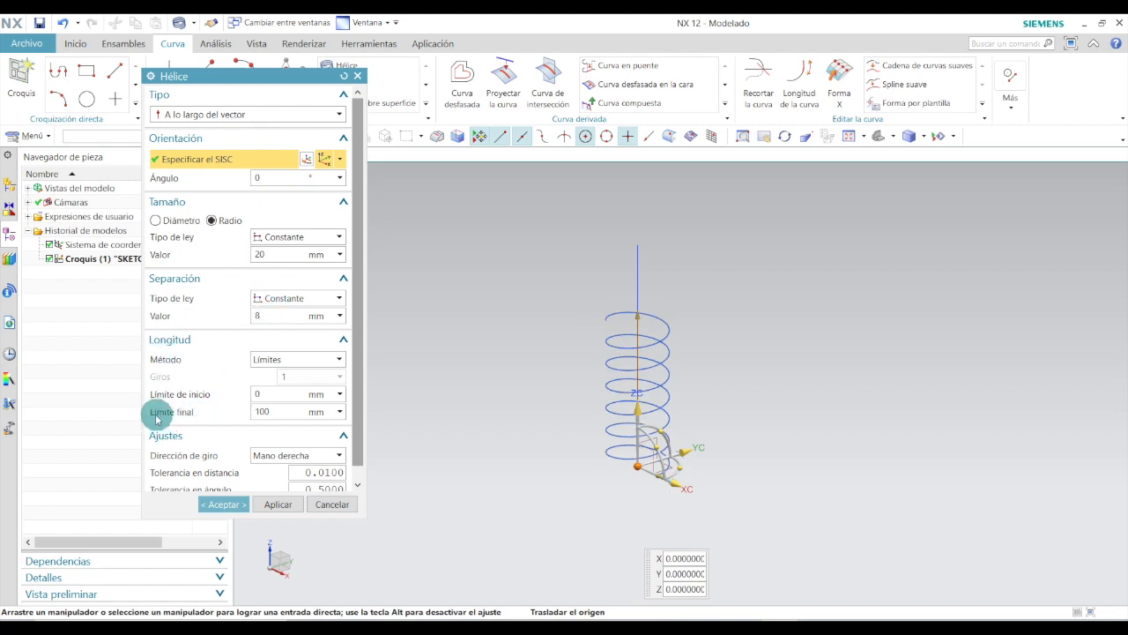
{"action": "left_click", "coordinate": [250, 413]}
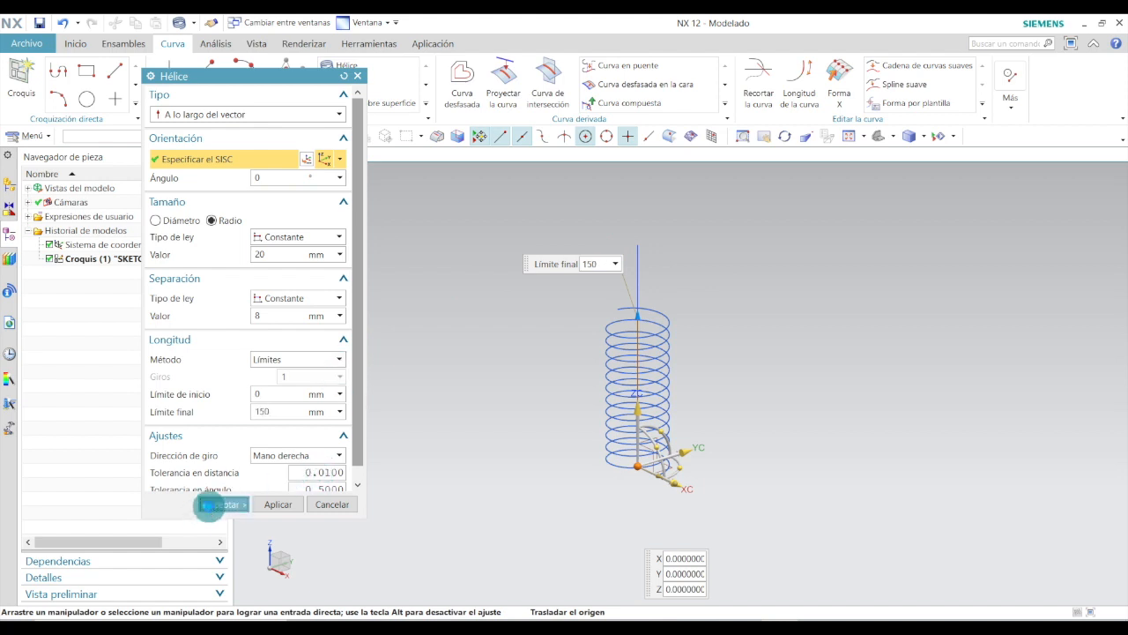
{"action": "left_click", "coordinate": [212, 505]}
Check the lower hook dimensions in the PDF drawing, and in NX place a point on the helix 5 mm along the curve from its start
{"action": "key", "text": "alt+Tab"}
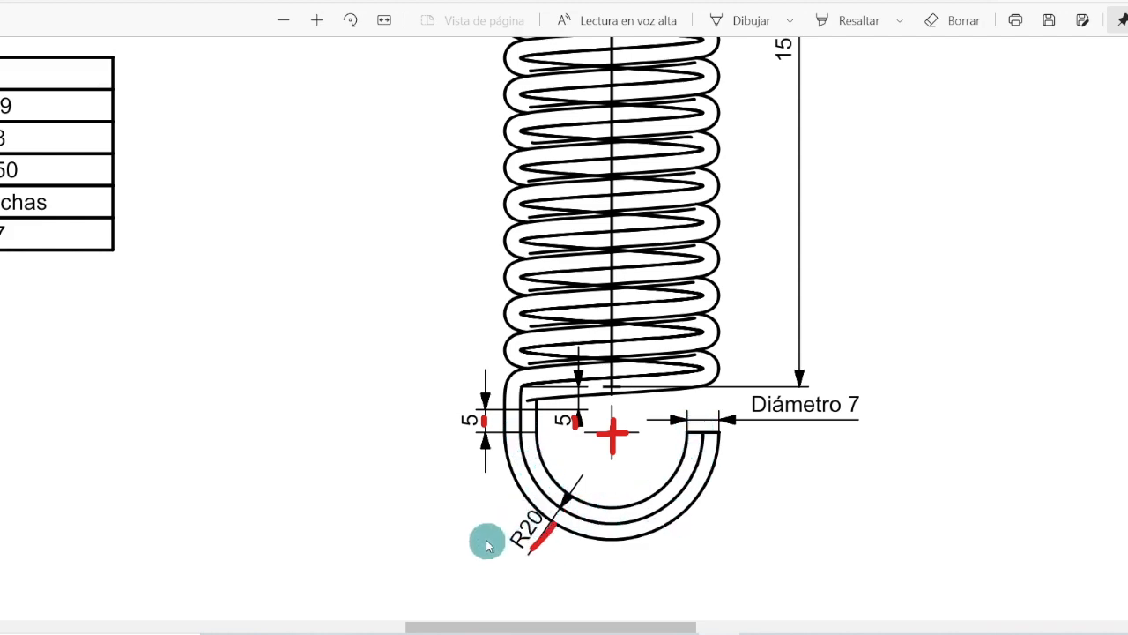
{"action": "key", "text": "alt+Tab"}
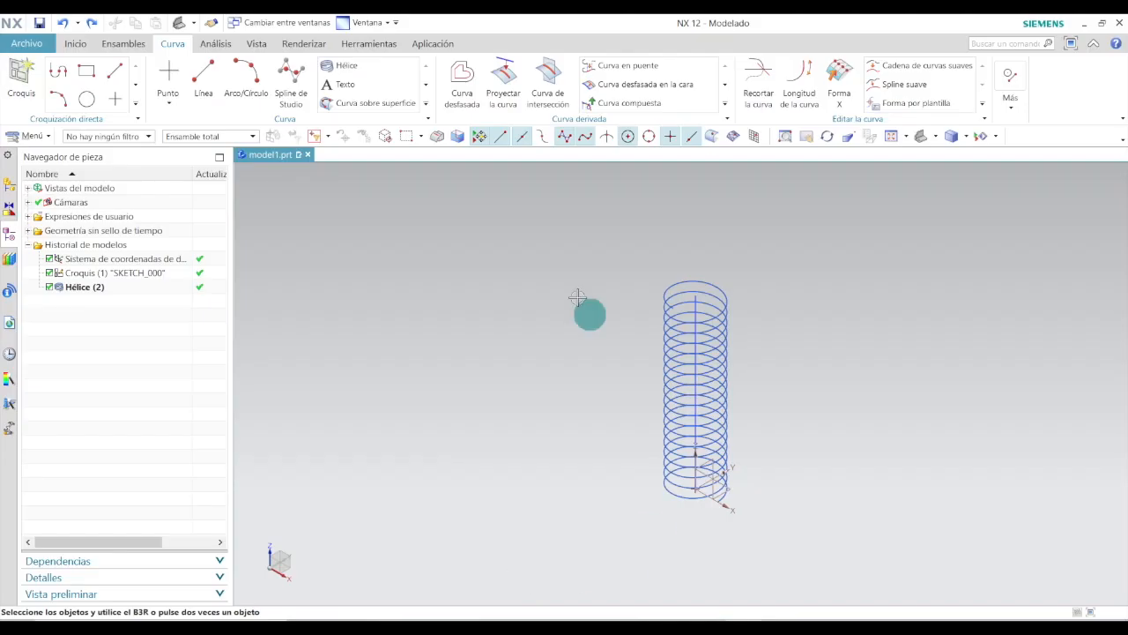
{"action": "left_click", "coordinate": [170, 75]}
{"action": "middle_click_drag", "start_coordinate": [805, 431], "coordinate": [529, 252]}
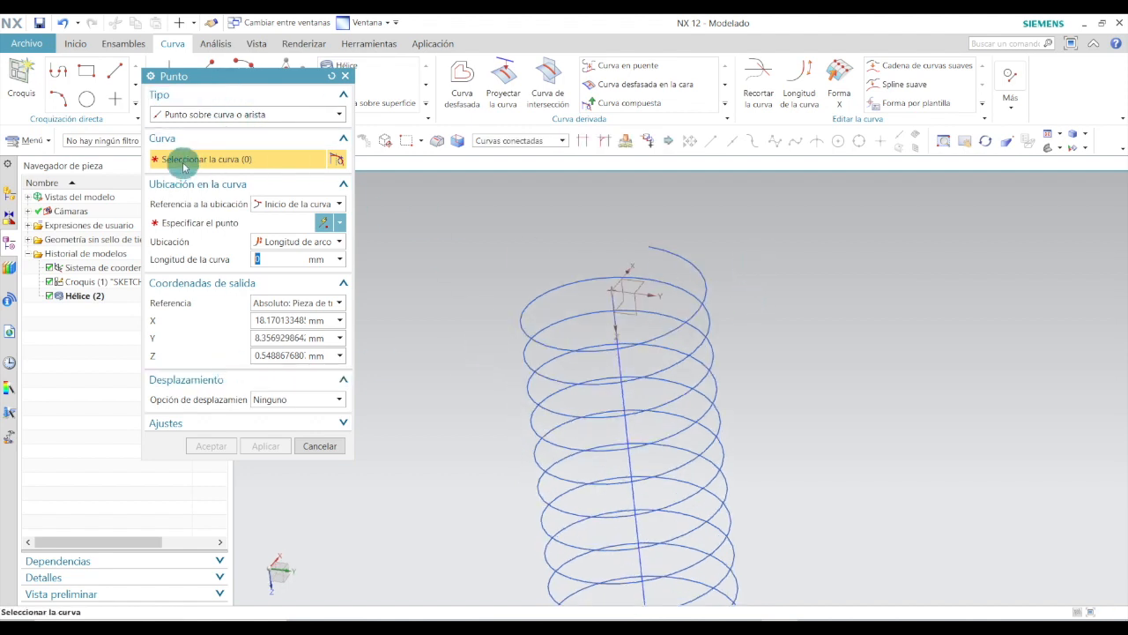
{"action": "scroll", "coordinate": [668, 256], "scroll_direction": "down", "scroll_amount": 4}
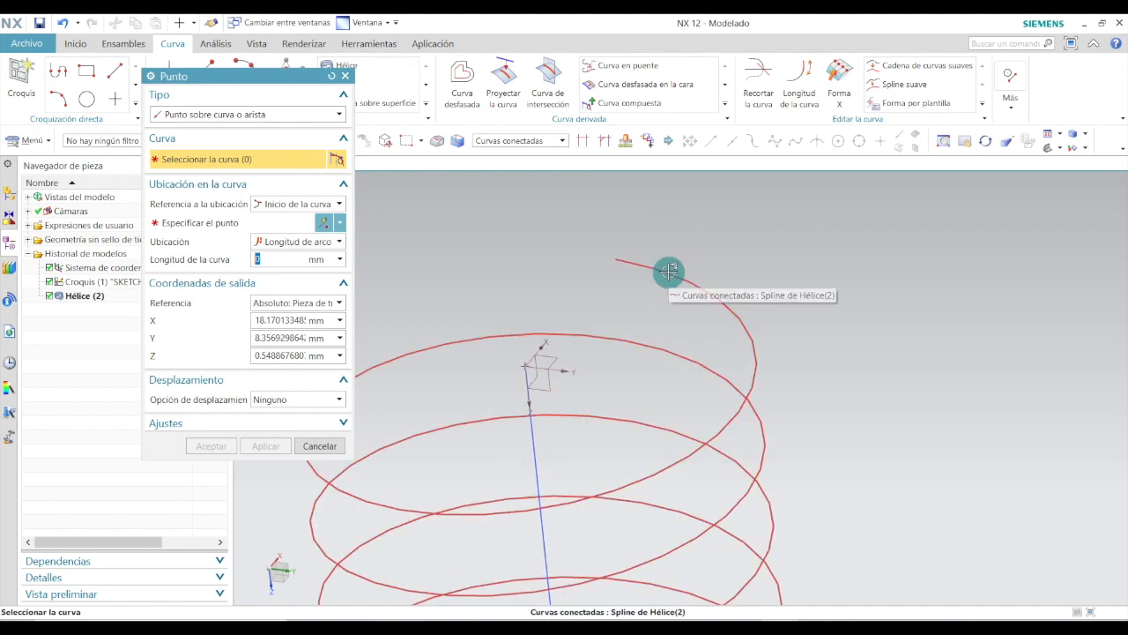
{"action": "left_click", "coordinate": [668, 271]}
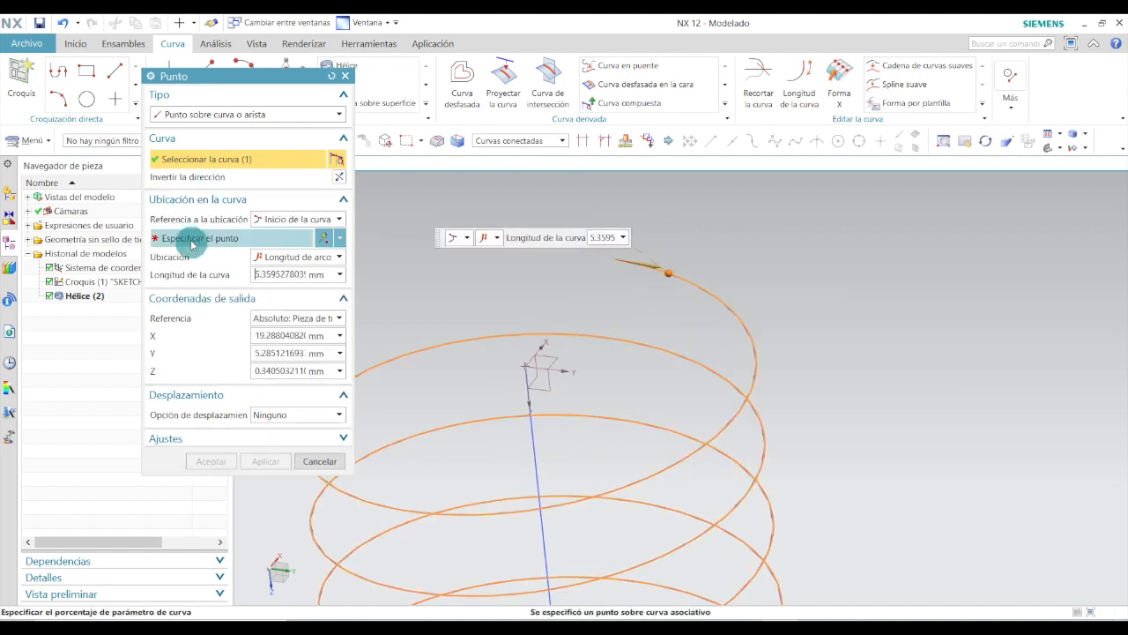
{"action": "left_click", "coordinate": [187, 239]}
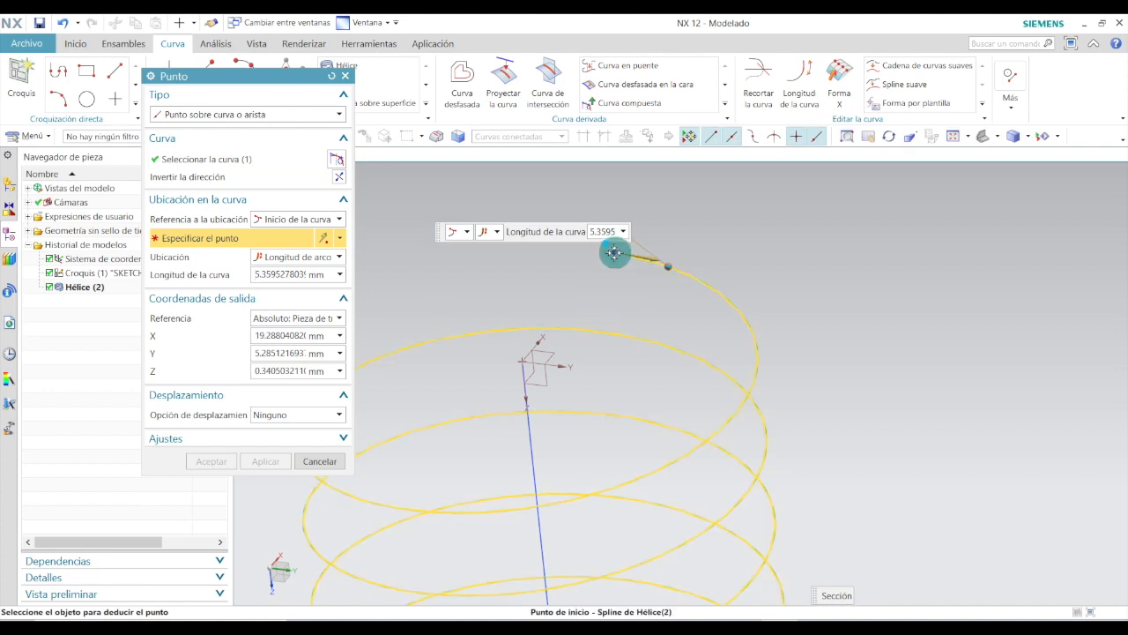
{"action": "left_click", "coordinate": [614, 253]}
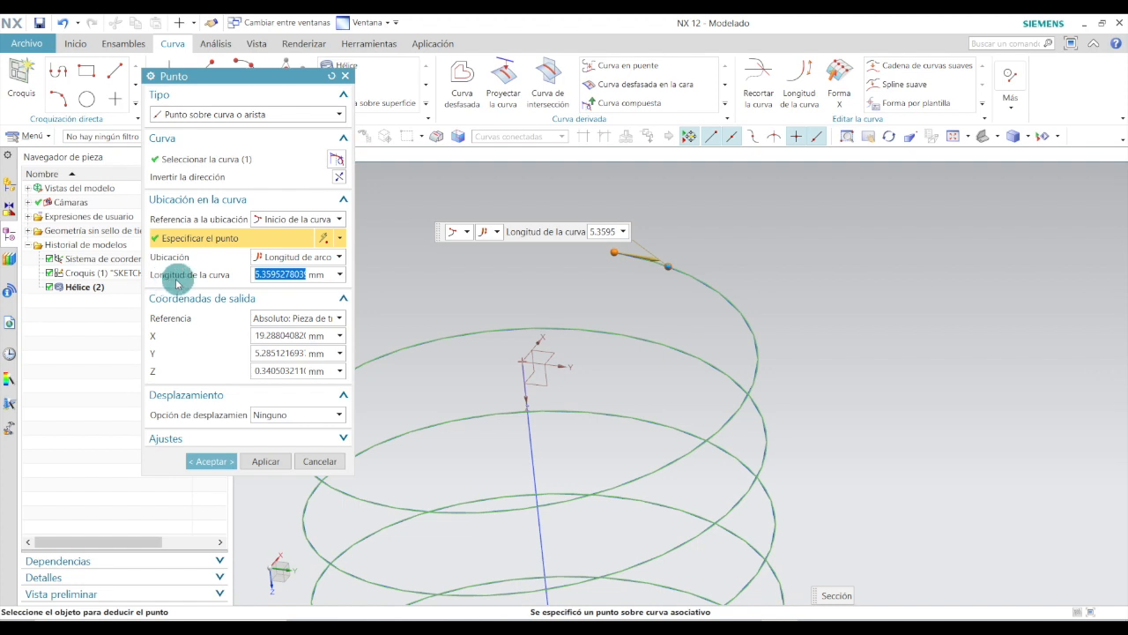
{"action": "left_click_drag", "start_coordinate": [297, 275], "coordinate": [253, 274]}
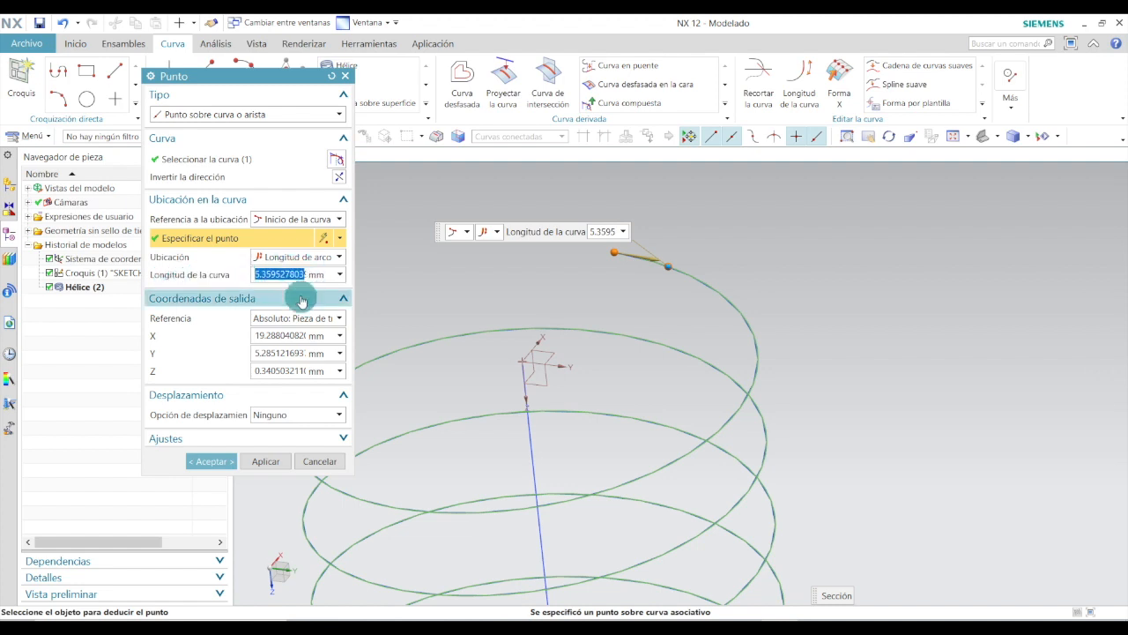
{"action": "left_click_drag", "start_coordinate": [296, 275], "coordinate": [187, 289]}
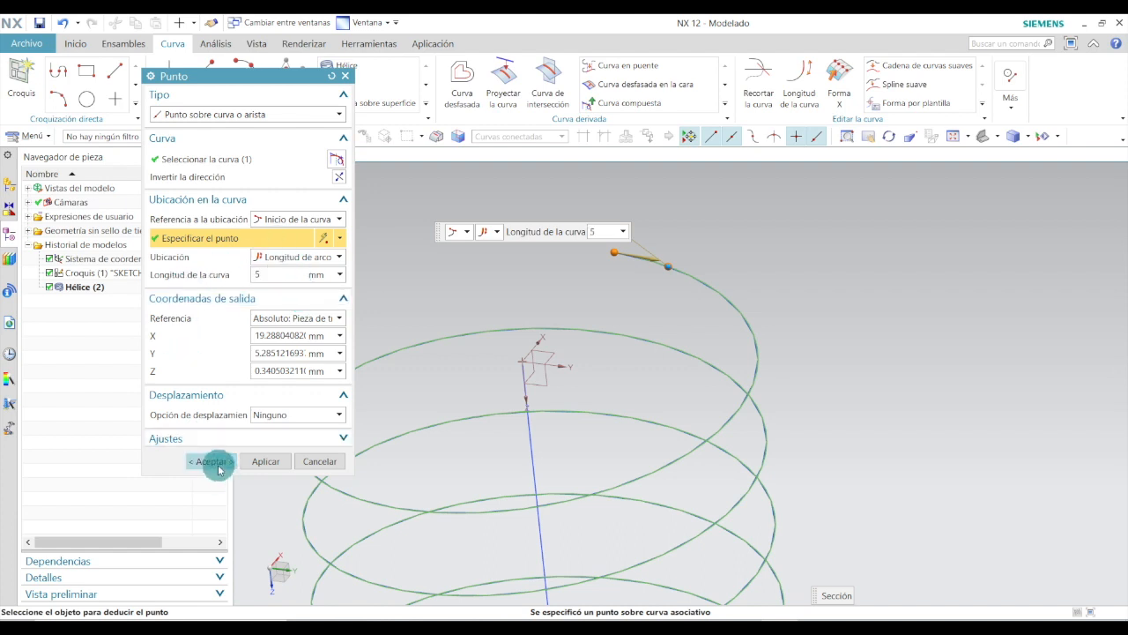
{"action": "left_click", "coordinate": [211, 461]}
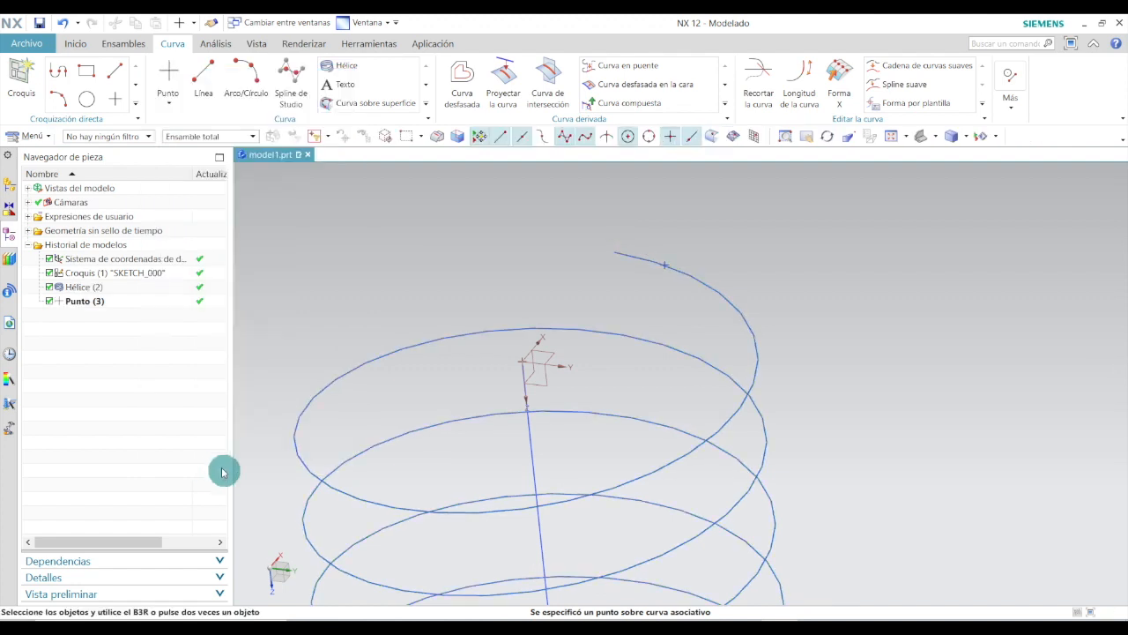
Trim the helix at the point near its start, using the X direction, keeping the main coil and removing the short end
{"action": "middle_click_drag", "start_coordinate": [939, 206], "coordinate": [932, 283]}
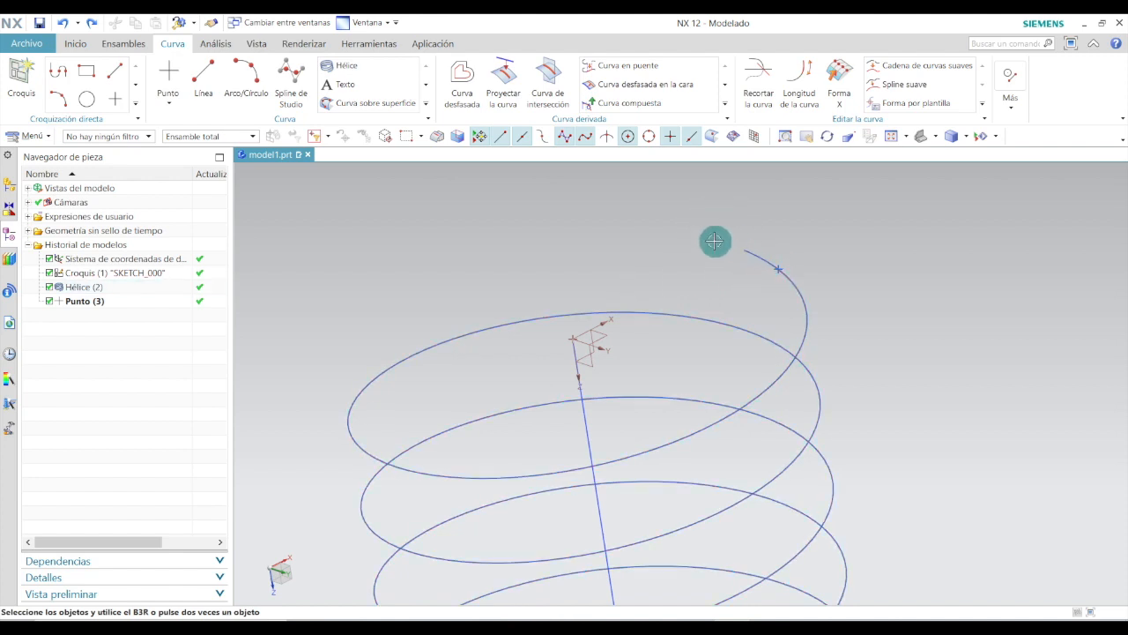
{"action": "left_click", "coordinate": [763, 90]}
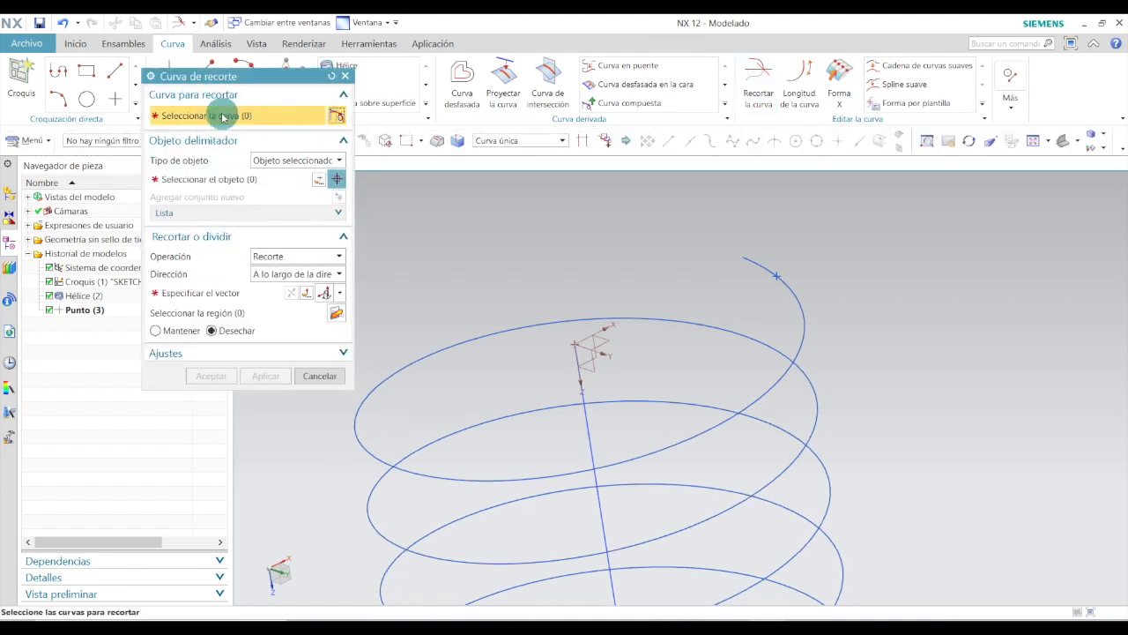
{"action": "left_click", "coordinate": [783, 293]}
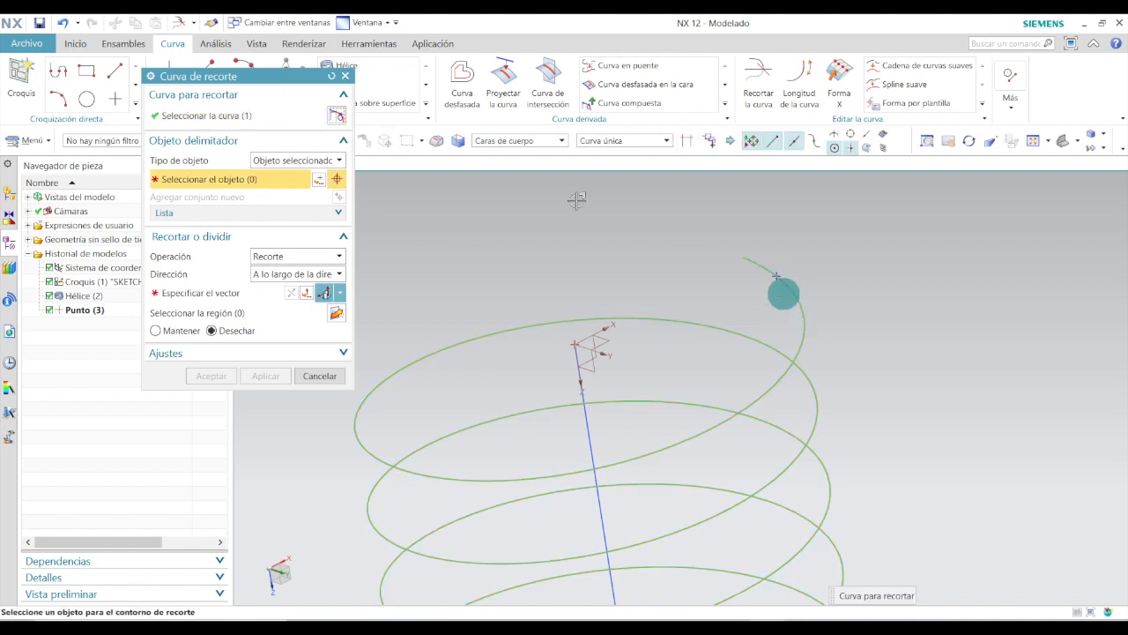
{"action": "left_click", "coordinate": [196, 293]}
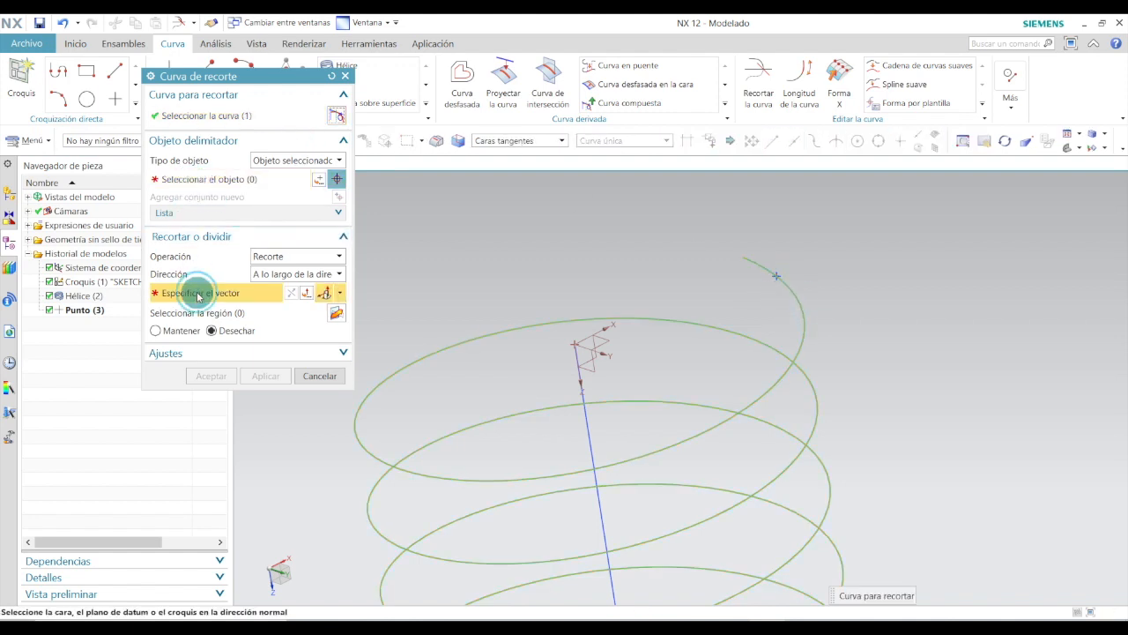
{"action": "left_click", "coordinate": [588, 360]}
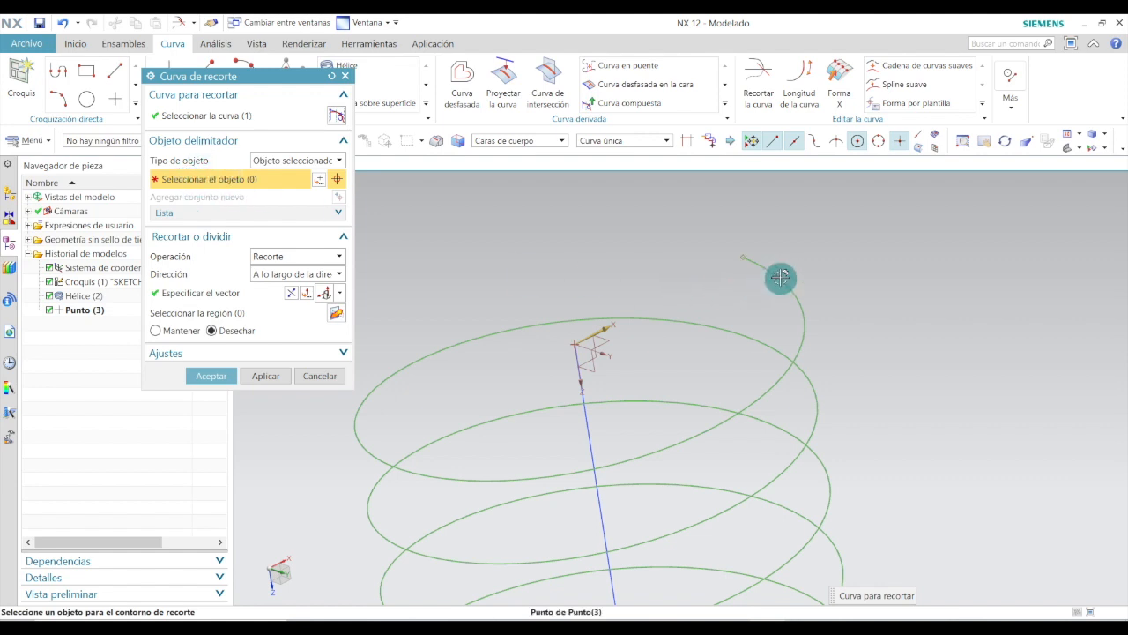
{"action": "left_click", "coordinate": [777, 274]}
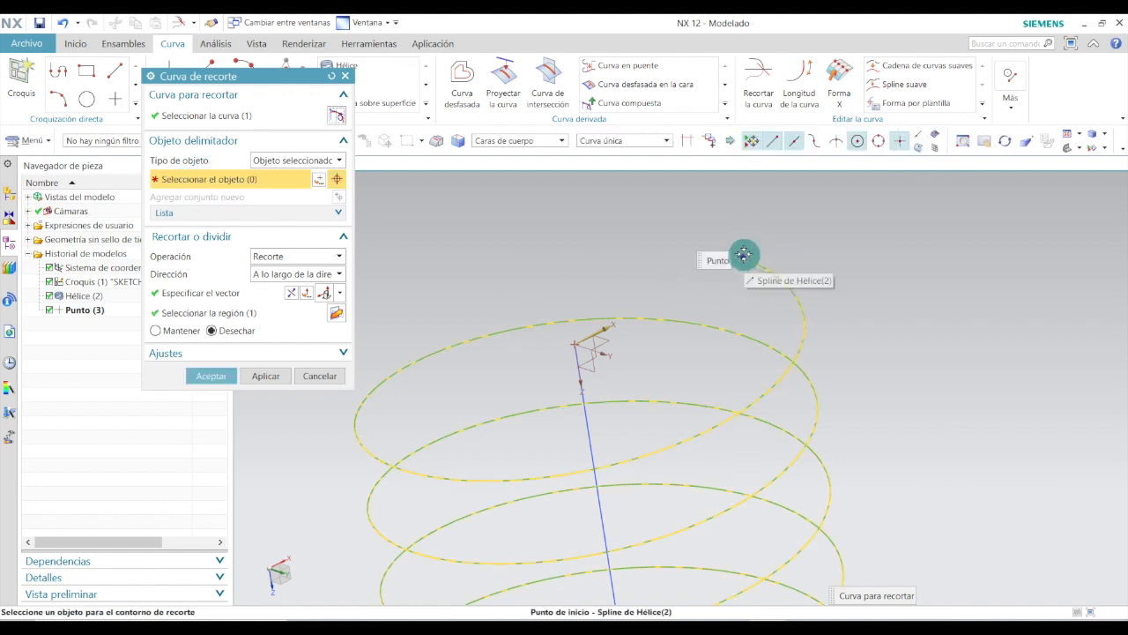
{"action": "left_click", "coordinate": [741, 255]}
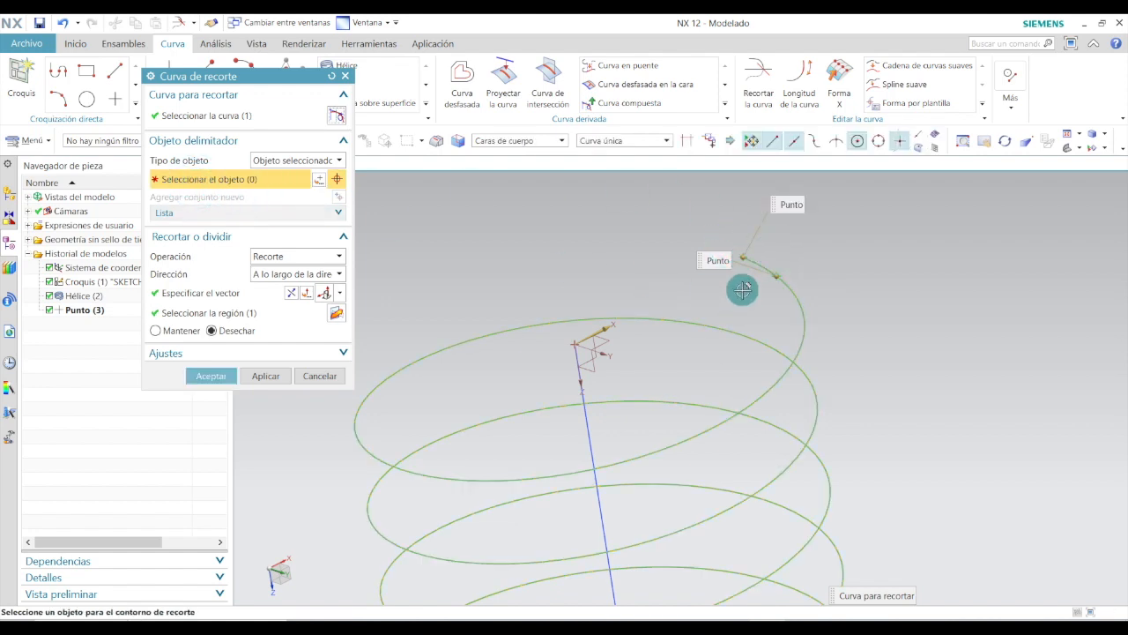
{"action": "left_click", "coordinate": [747, 256]}
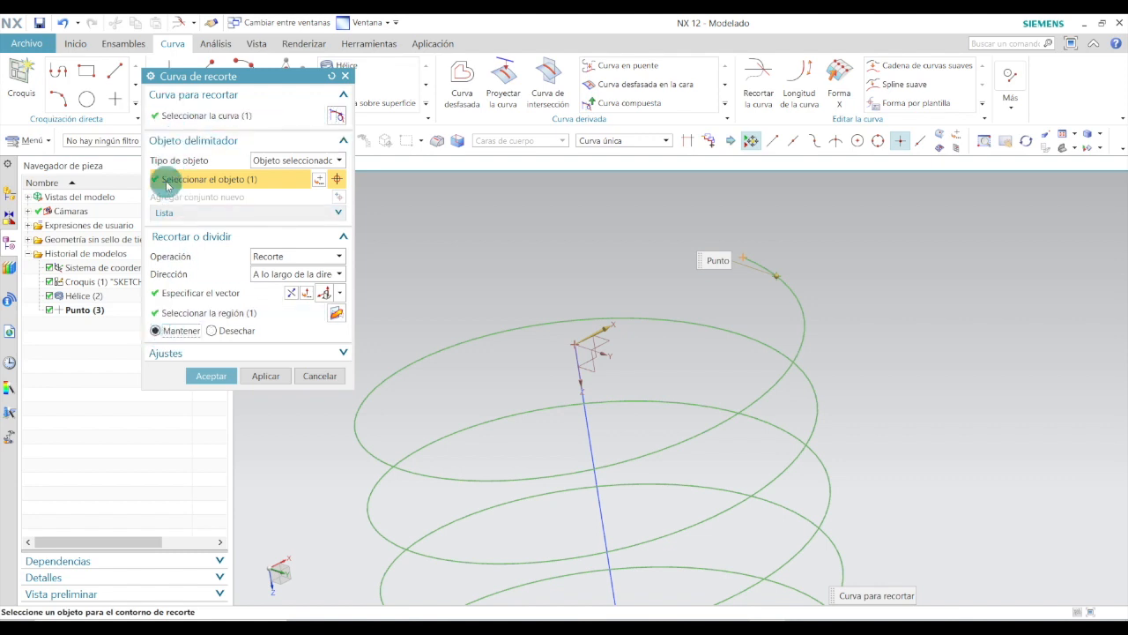
{"action": "left_click", "coordinate": [199, 376]}
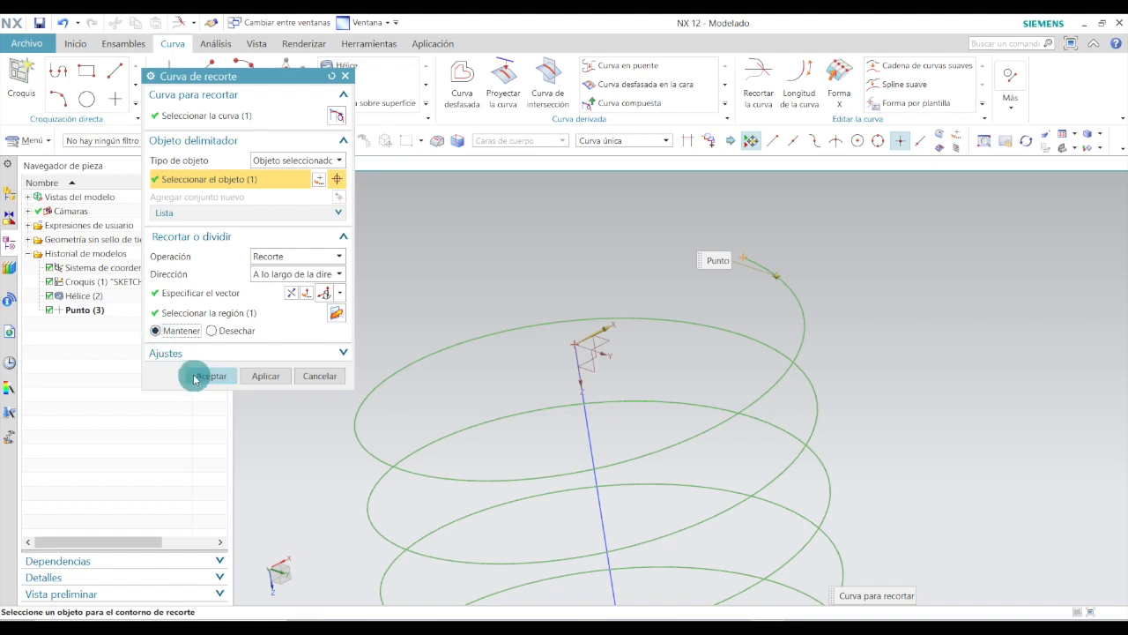
{"action": "left_click", "coordinate": [640, 246]}
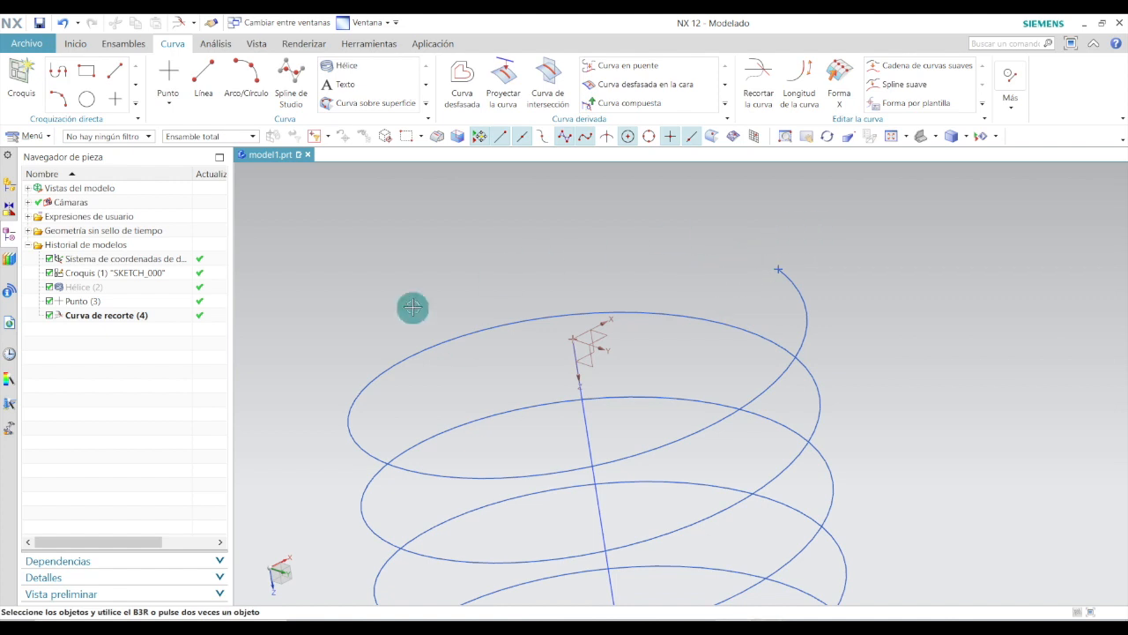
Create a datum plane on the XZ plane at 0 mm distance and enlarge it out to the trimmed helix end
{"action": "left_click", "coordinate": [75, 46]}
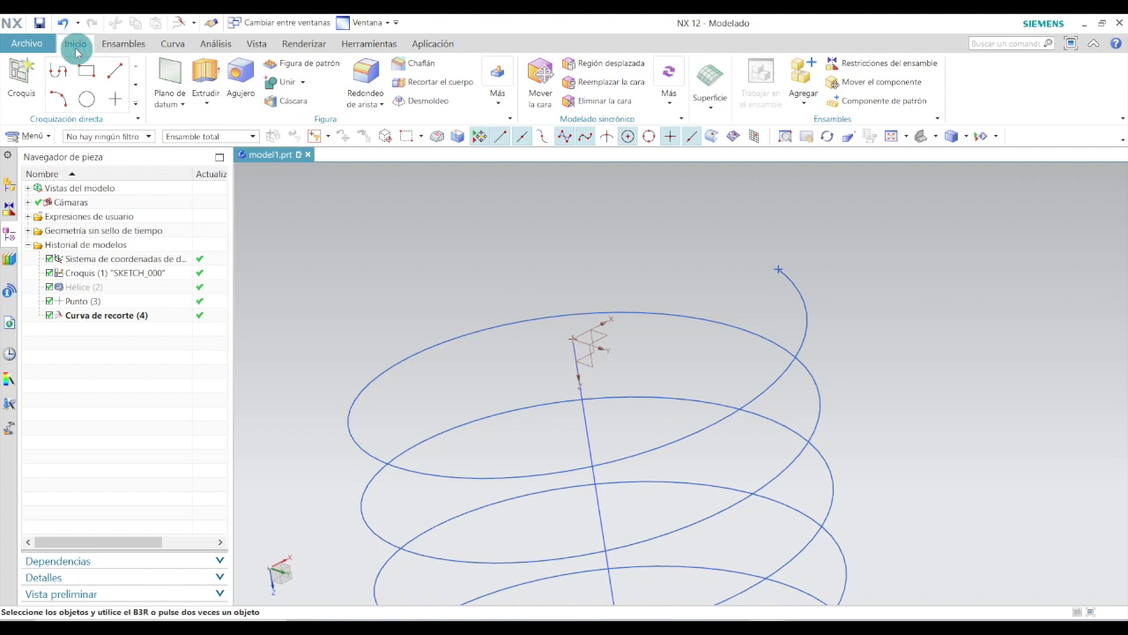
{"action": "left_click", "coordinate": [176, 100]}
{"action": "left_click", "coordinate": [187, 126]}
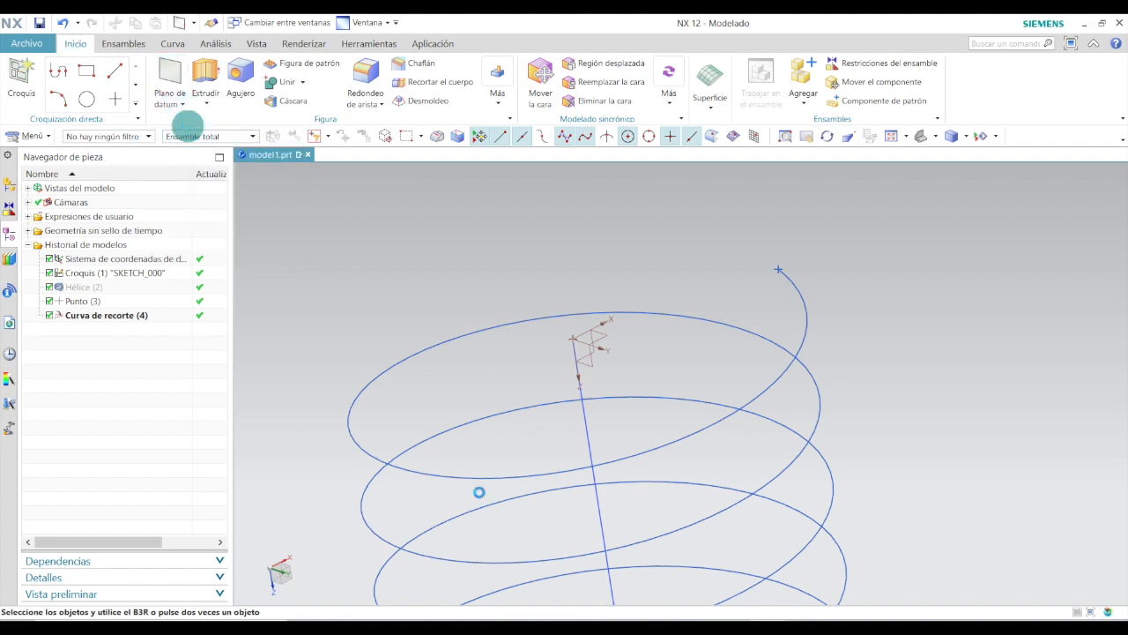
{"action": "left_click", "coordinate": [595, 342]}
{"action": "left_click", "coordinate": [670, 353]}
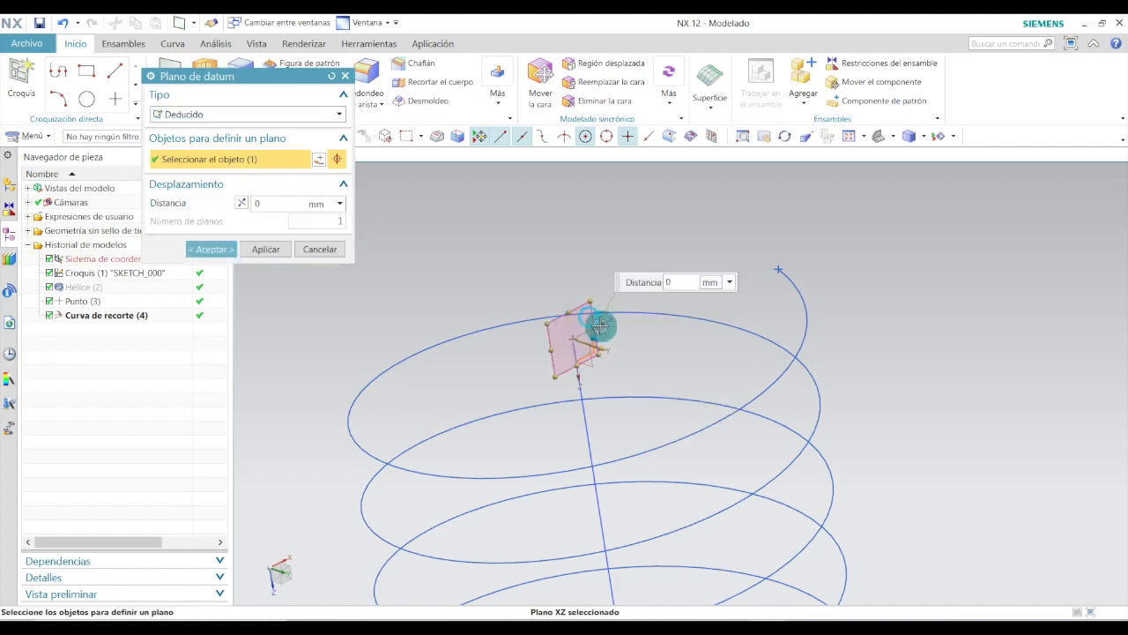
{"action": "left_click_drag", "start_coordinate": [598, 327], "coordinate": [820, 234]}
{"action": "left_click_drag", "start_coordinate": [675, 247], "coordinate": [693, 350]}
{"action": "left_click", "coordinate": [206, 248]}
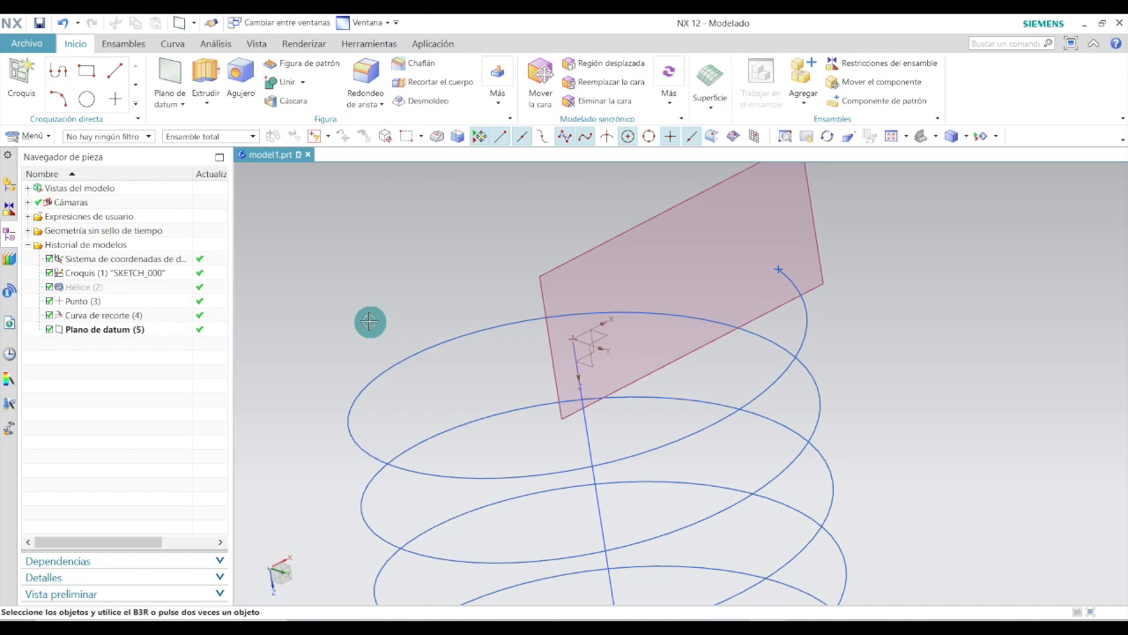
Create a new sketch on the datum plane with the Z axis as its vertical reference
{"action": "scroll", "coordinate": [370, 321], "scroll_direction": "down", "scroll_amount": 2}
{"action": "left_click", "coordinate": [18, 84]}
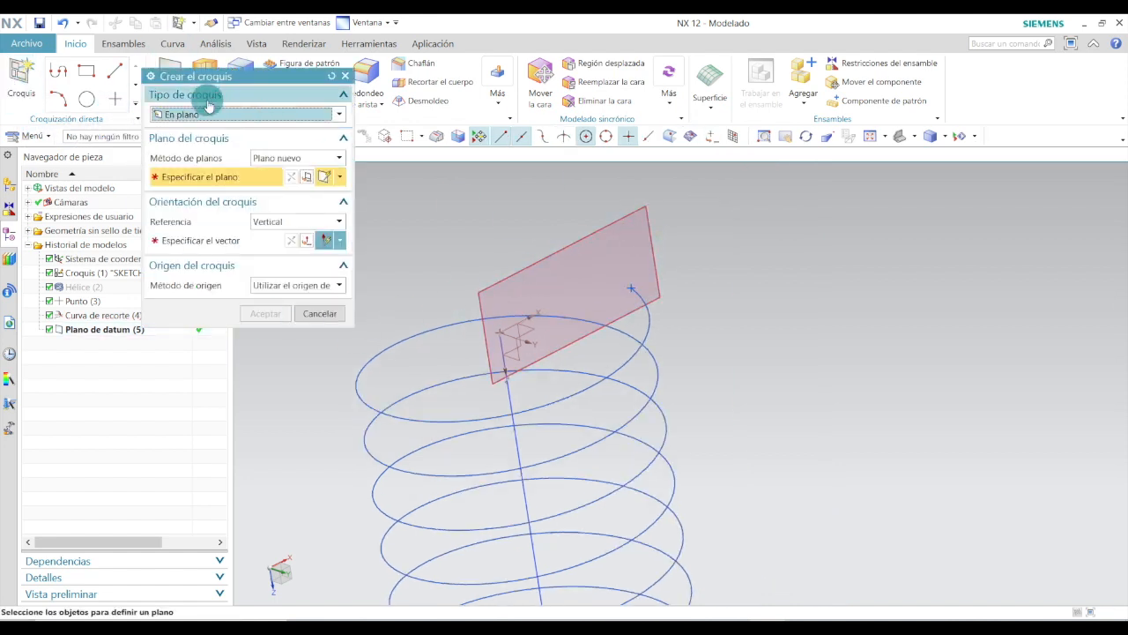
{"action": "left_click", "coordinate": [574, 296]}
{"action": "scroll", "coordinate": [569, 298], "scroll_direction": "up", "scroll_amount": 1}
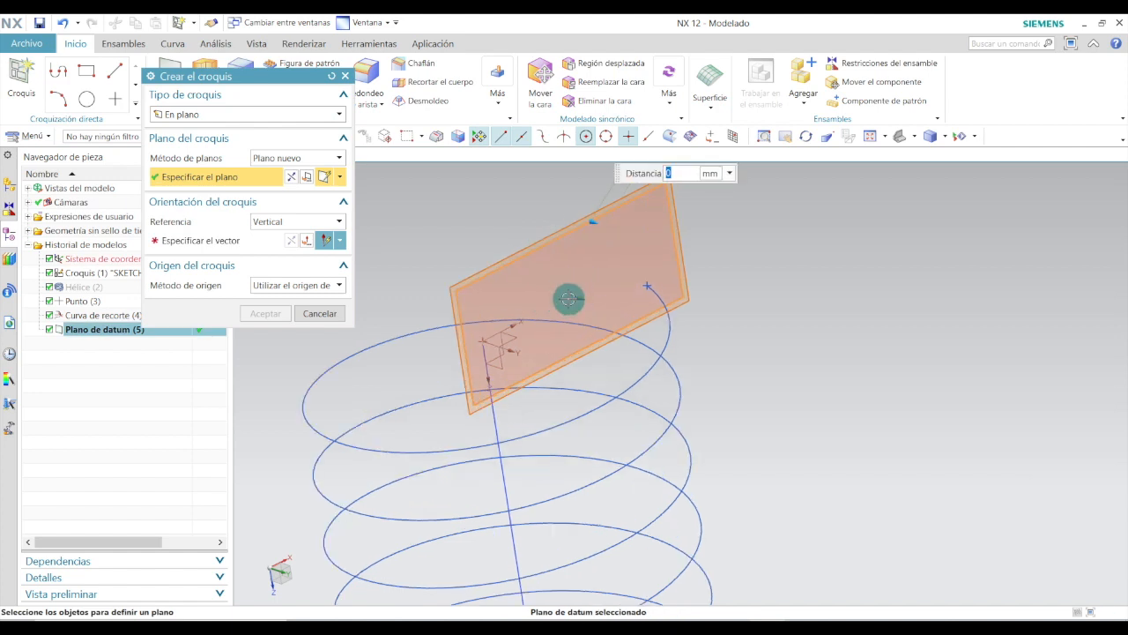
{"action": "left_click", "coordinate": [196, 241]}
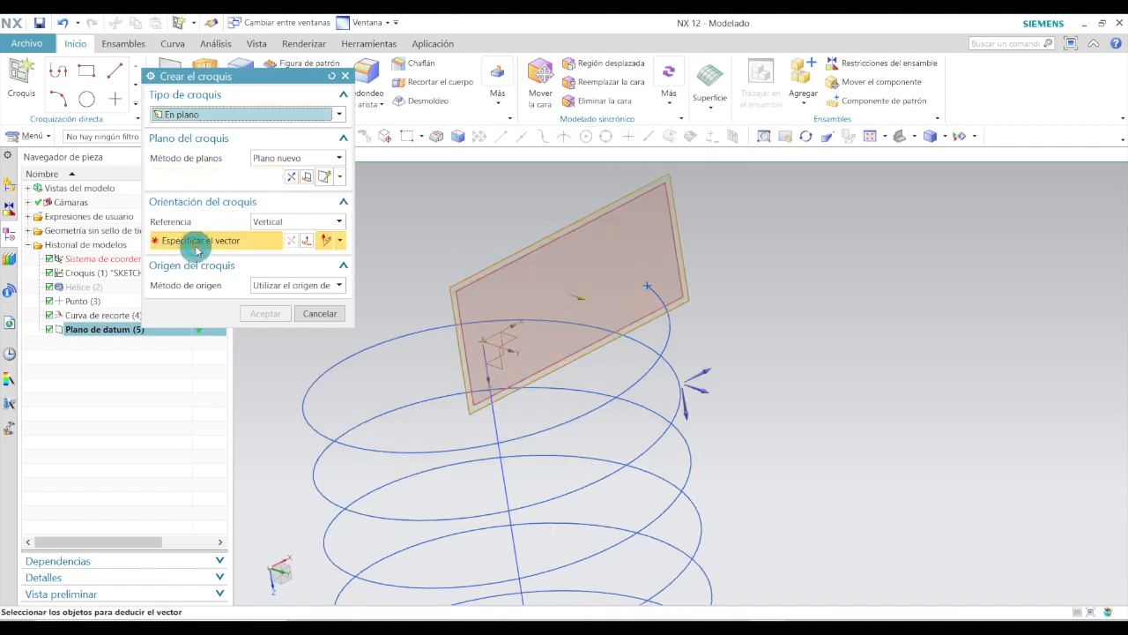
{"action": "left_click", "coordinate": [687, 407]}
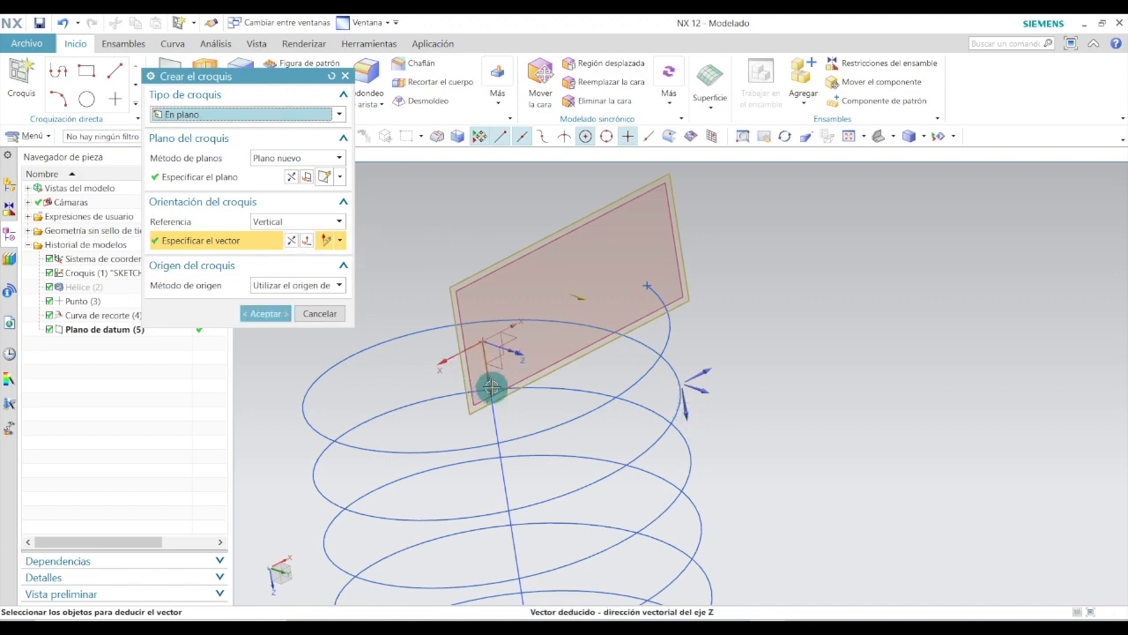
{"action": "left_click", "coordinate": [265, 315]}
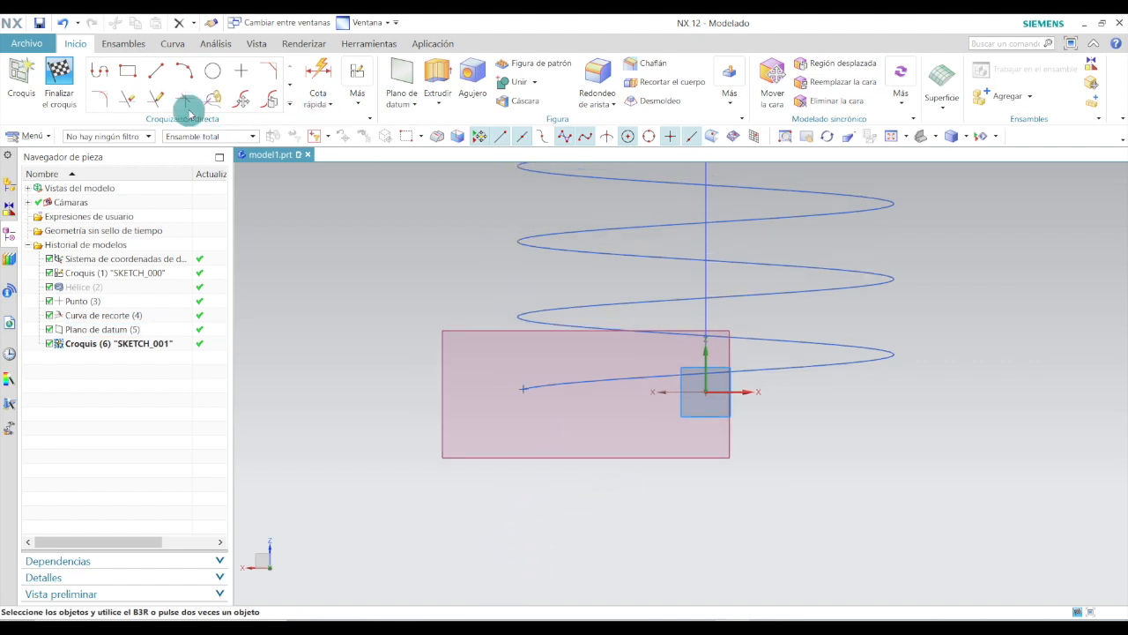
Sketch a 20 mm horizontal line from the sketch origin toward the trimmed helix end
{"action": "left_click", "coordinate": [156, 74]}
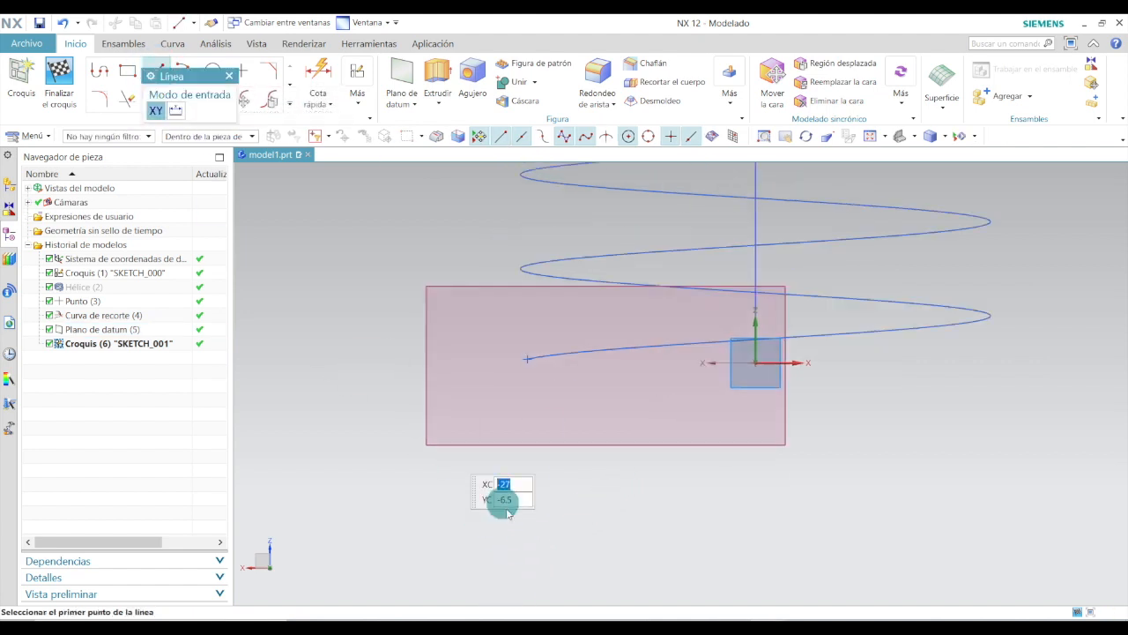
{"action": "left_click", "coordinate": [749, 362]}
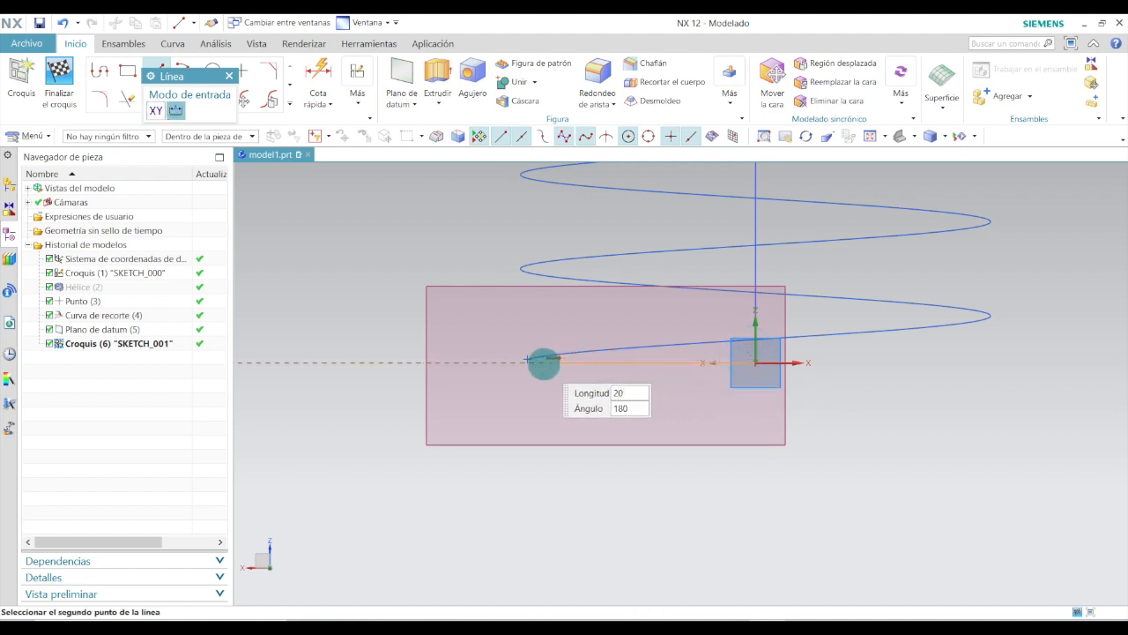
{"action": "key", "text": "Return"}
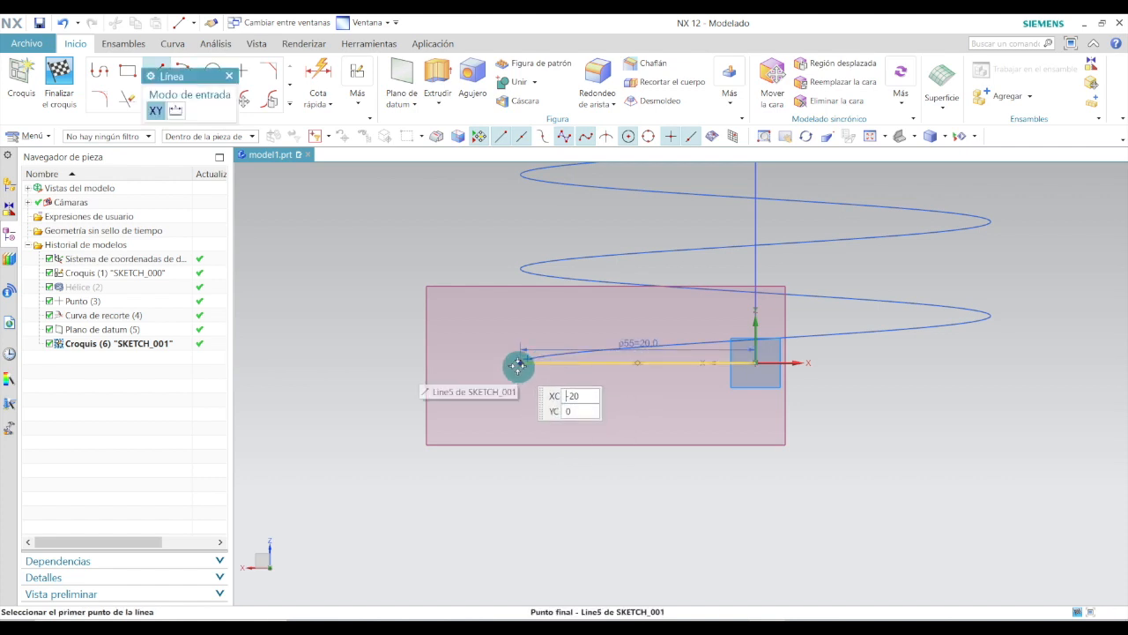
Sketch two stacked vertical lines, about 3.5 mm and 5 mm long, downward from the horizontal line's outer end
{"action": "left_click", "coordinate": [519, 362]}
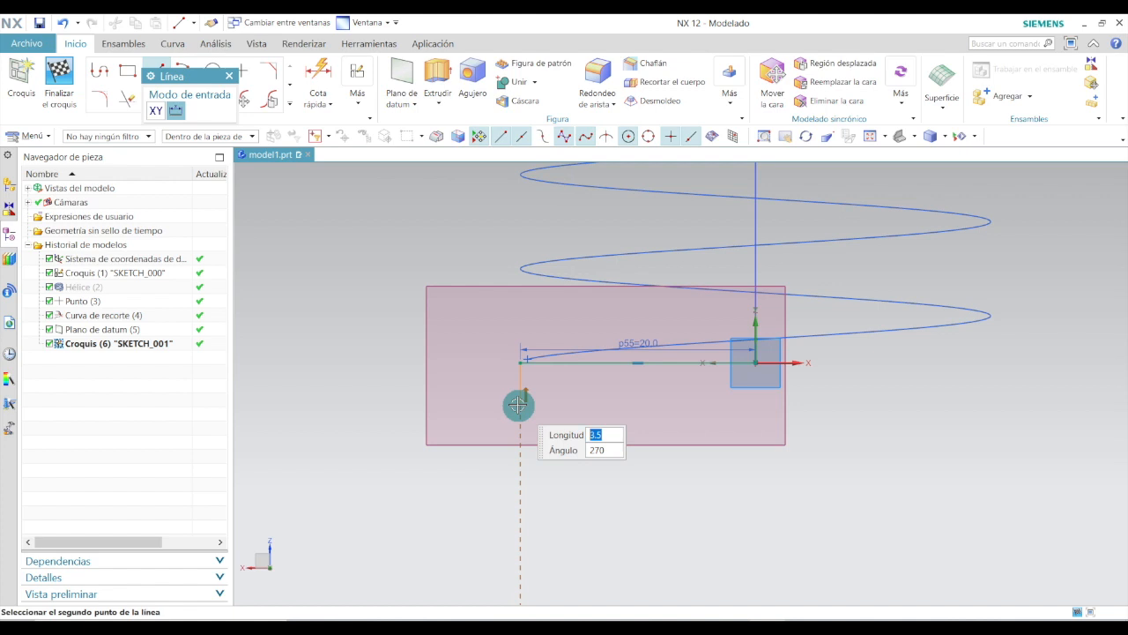
{"action": "left_click", "coordinate": [517, 404]}
{"action": "key", "text": "Escape"}
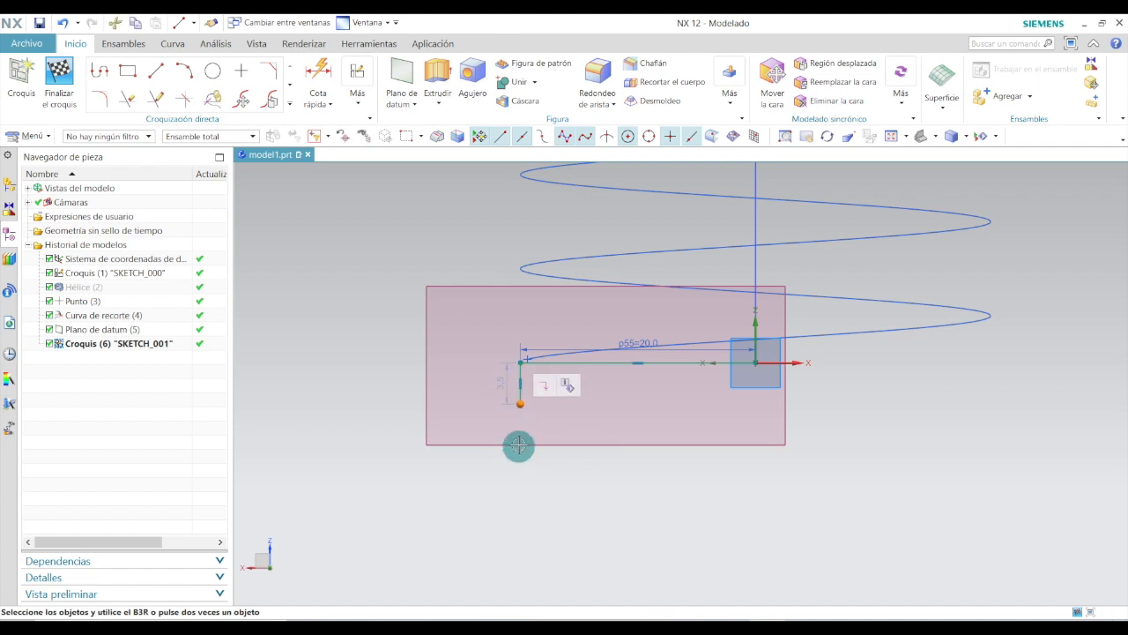
{"action": "left_click", "coordinate": [155, 70]}
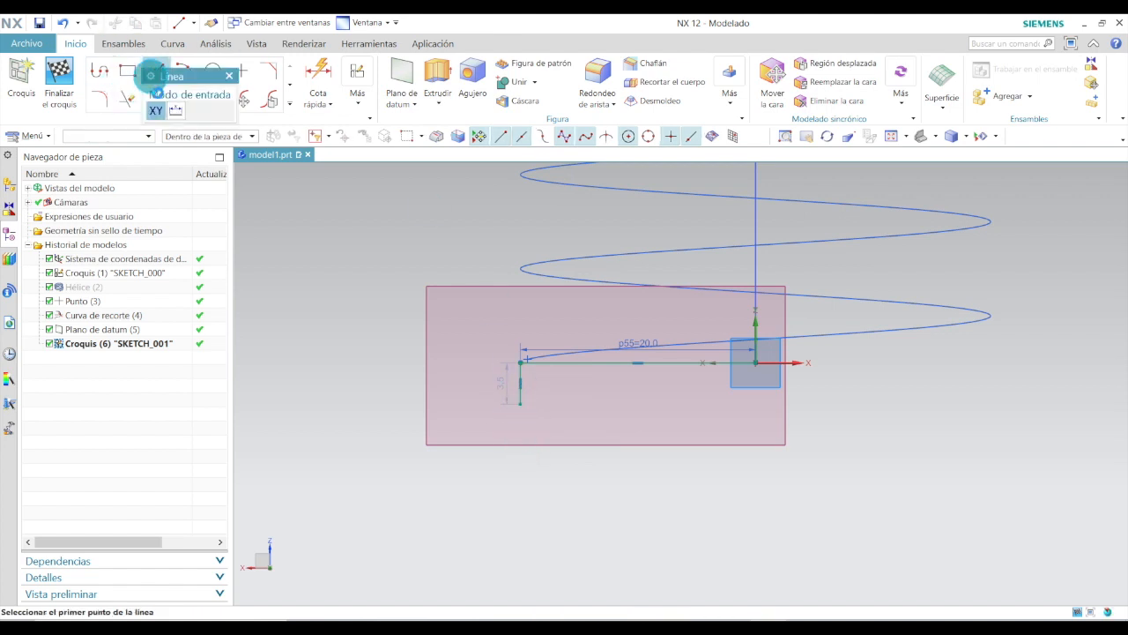
{"action": "left_click", "coordinate": [520, 405]}
{"action": "left_click", "coordinate": [518, 464]}
{"action": "scroll", "coordinate": [520, 463], "scroll_direction": "up", "scroll_amount": 3}
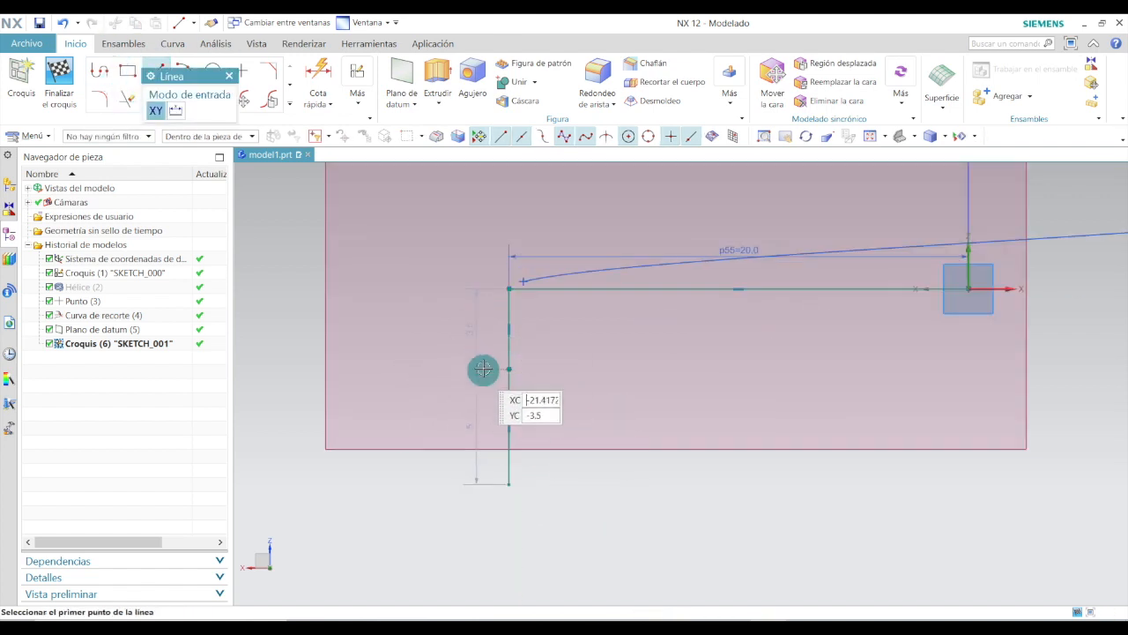
{"action": "key", "text": "Escape"}
Set the upper vertical line's length to 5 mm and keep the lower line's 5 mm dimension
{"action": "double_click", "coordinate": [473, 330]}
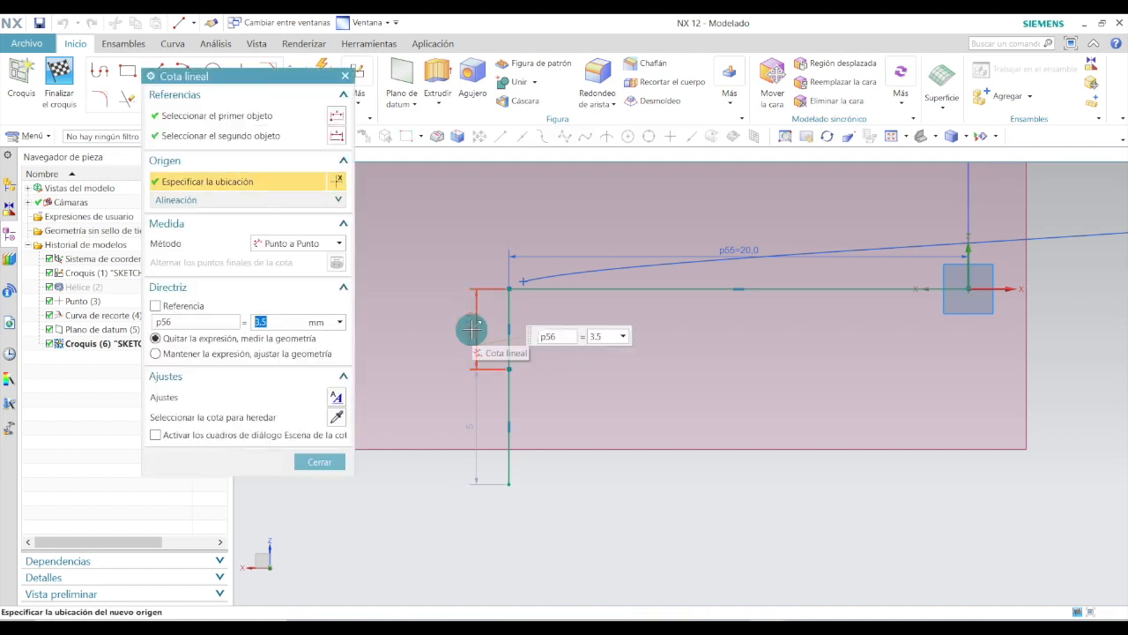
{"action": "type", "text": "5"}
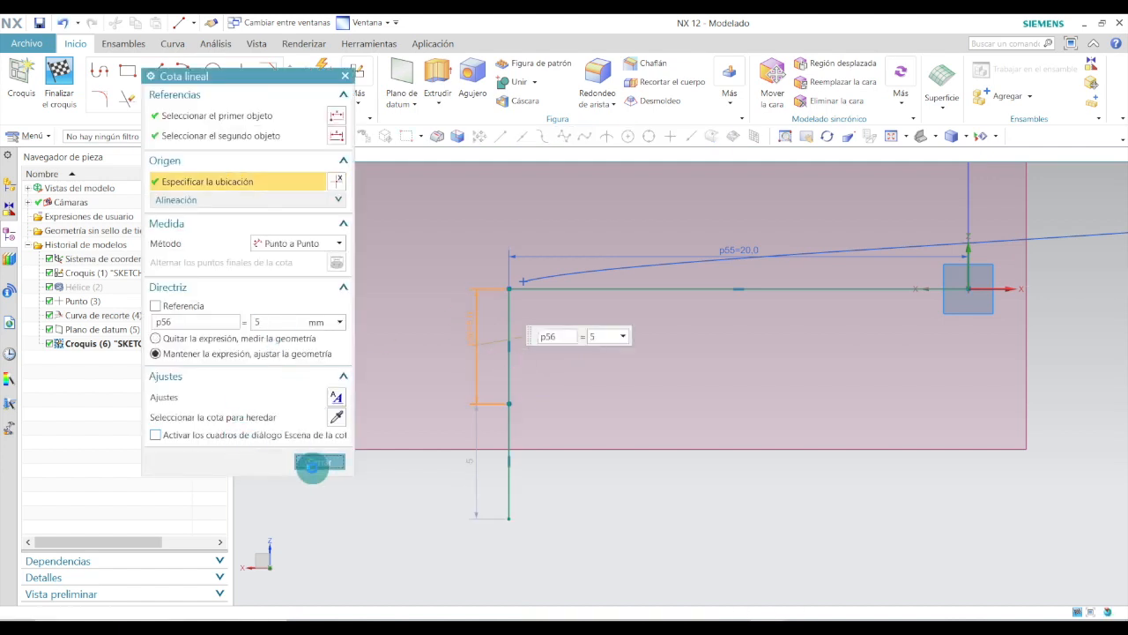
{"action": "left_click", "coordinate": [314, 462]}
{"action": "double_click", "coordinate": [470, 459]}
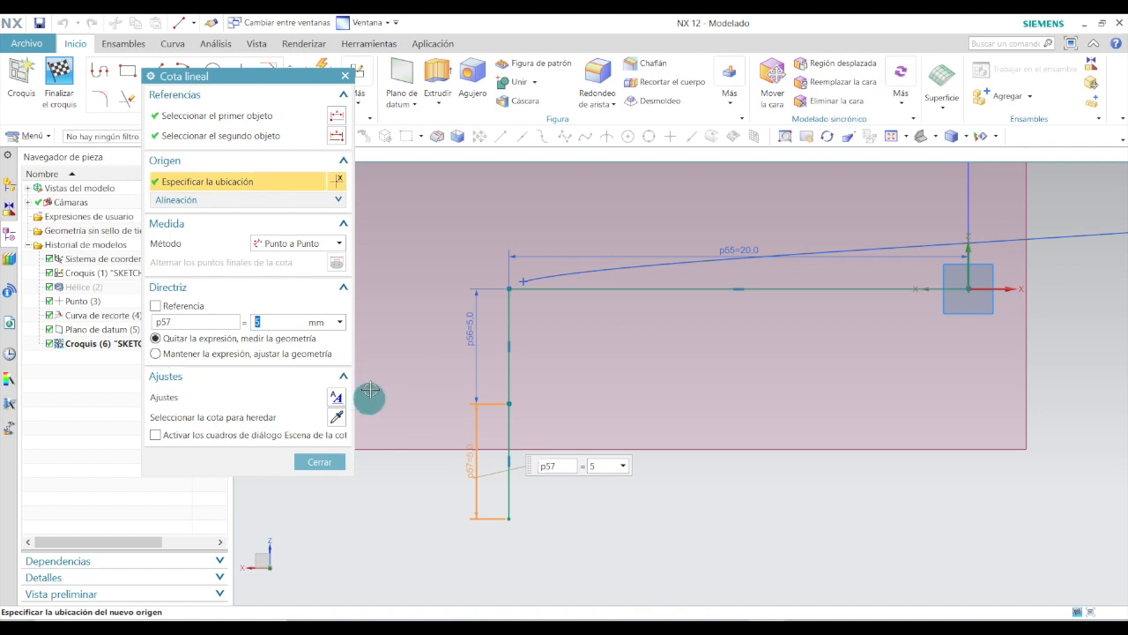
{"action": "left_click", "coordinate": [319, 462]}
Sketch a semicircular arc of about 20.1 mm radius curving below the lower end of the vertical line, ending level with its start
{"action": "scroll", "coordinate": [544, 391], "scroll_direction": "down", "scroll_amount": 6}
{"action": "scroll", "coordinate": [705, 411], "scroll_direction": "up", "scroll_amount": 3}
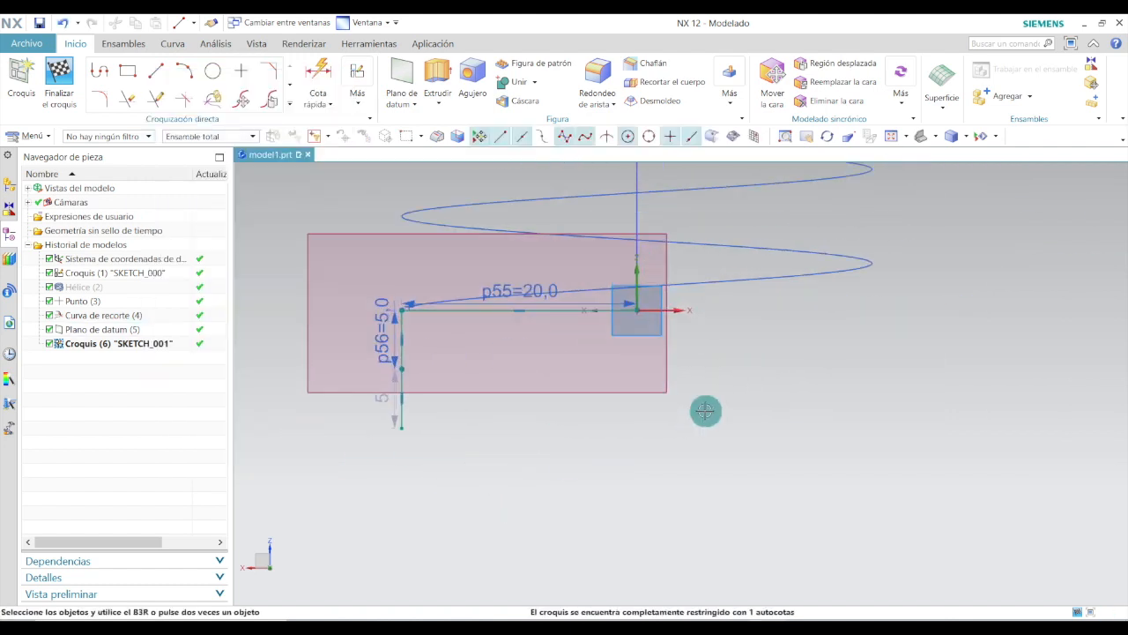
{"action": "scroll", "coordinate": [730, 419], "scroll_direction": "down", "scroll_amount": 1}
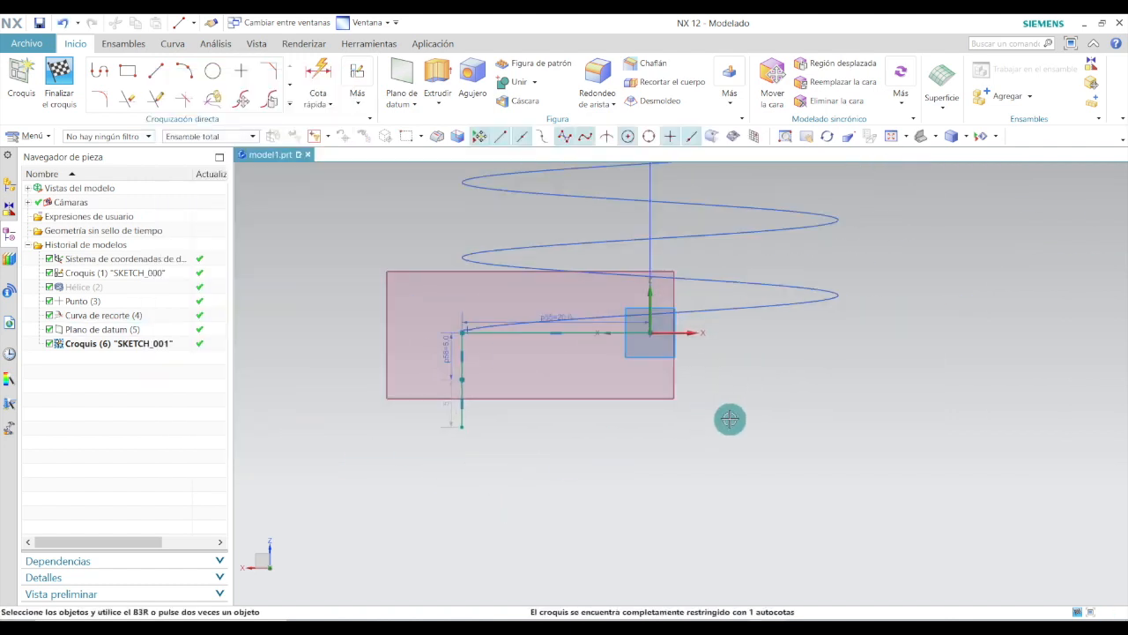
{"action": "left_click", "coordinate": [189, 72]}
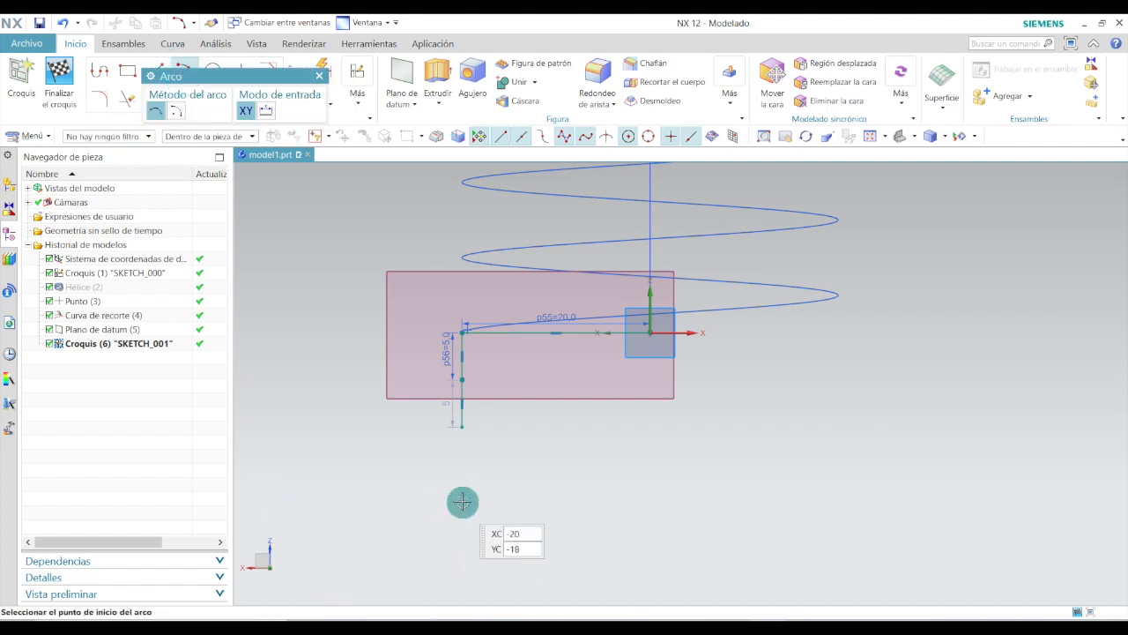
{"action": "left_click", "coordinate": [462, 429]}
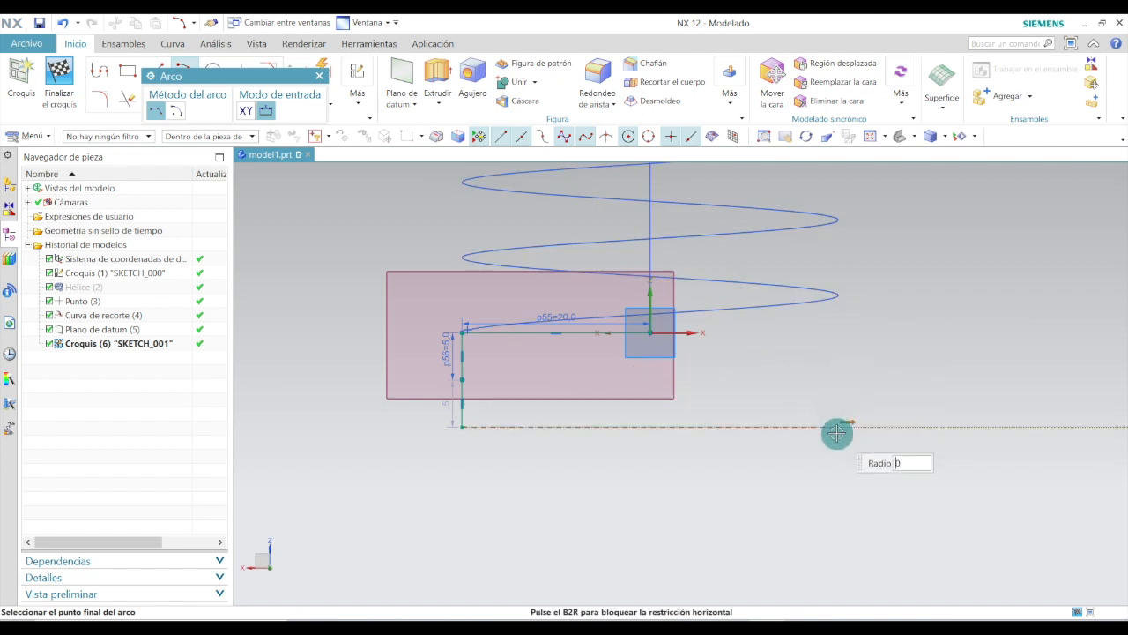
{"action": "left_click", "coordinate": [839, 429]}
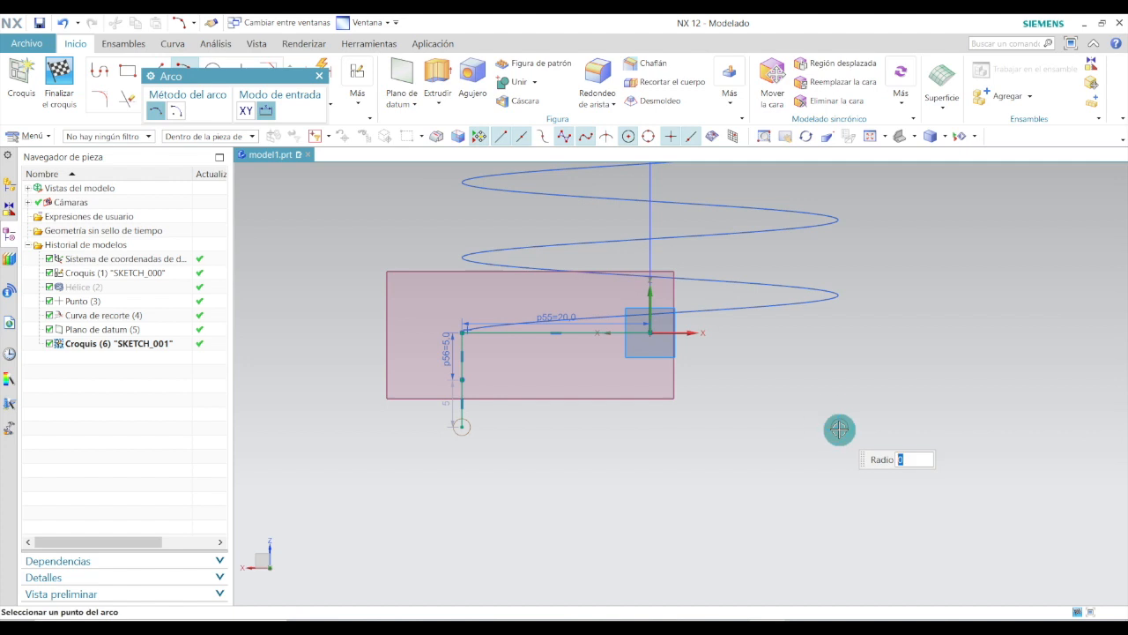
{"action": "scroll", "coordinate": [654, 529], "scroll_direction": "down", "scroll_amount": 1}
{"action": "scroll", "coordinate": [654, 529], "scroll_direction": "down", "scroll_amount": 1}
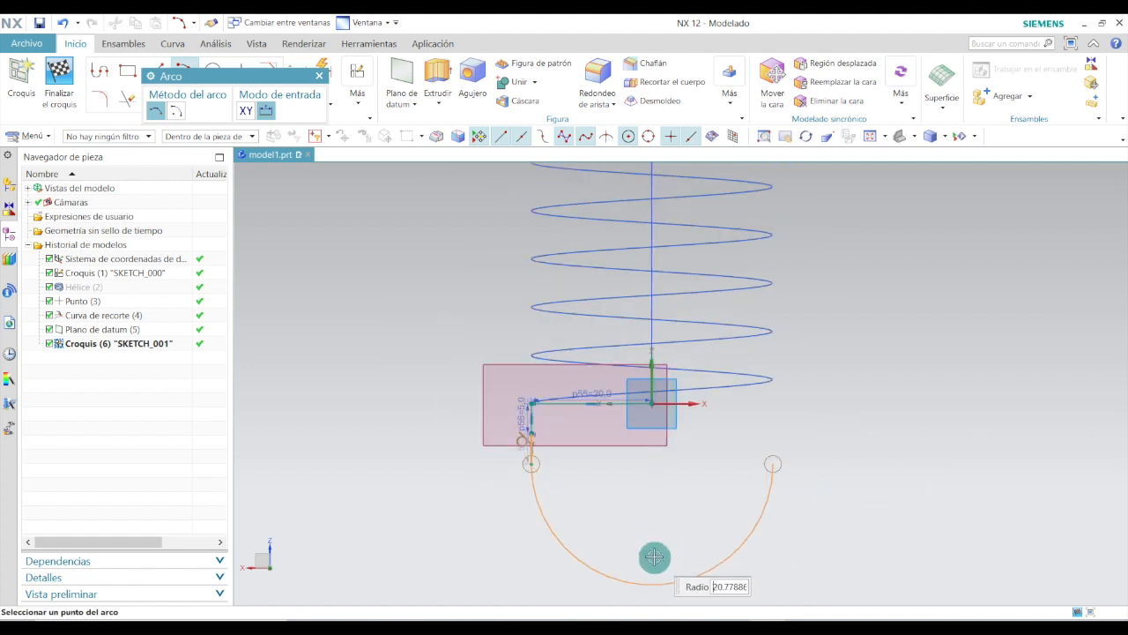
{"action": "scroll", "coordinate": [653, 553], "scroll_direction": "up", "scroll_amount": 2}
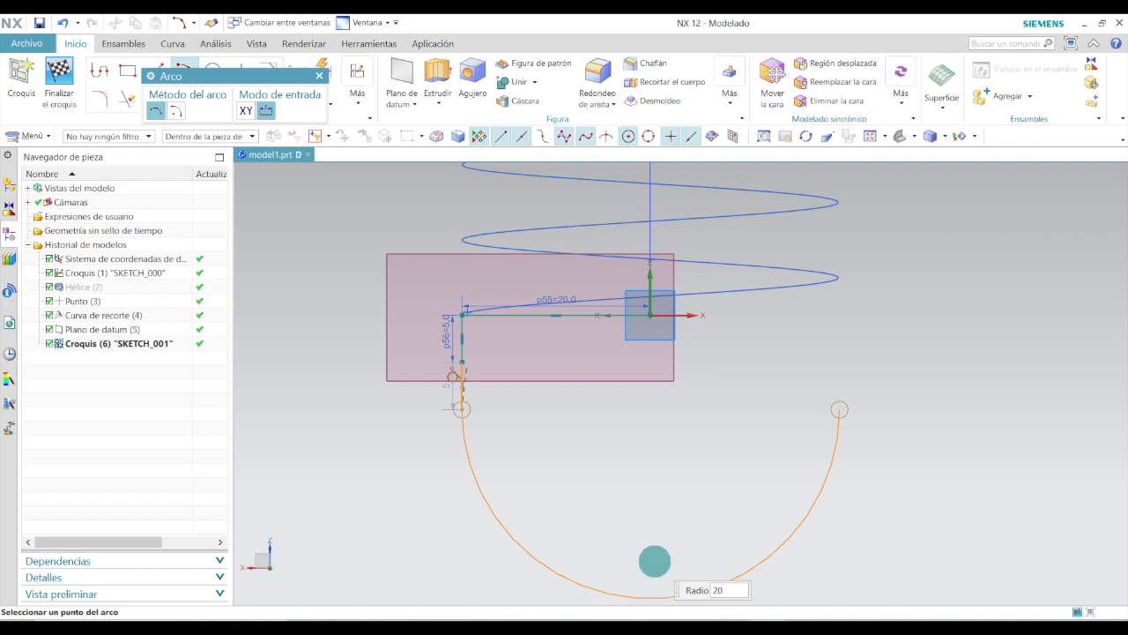
{"action": "left_click", "coordinate": [654, 560]}
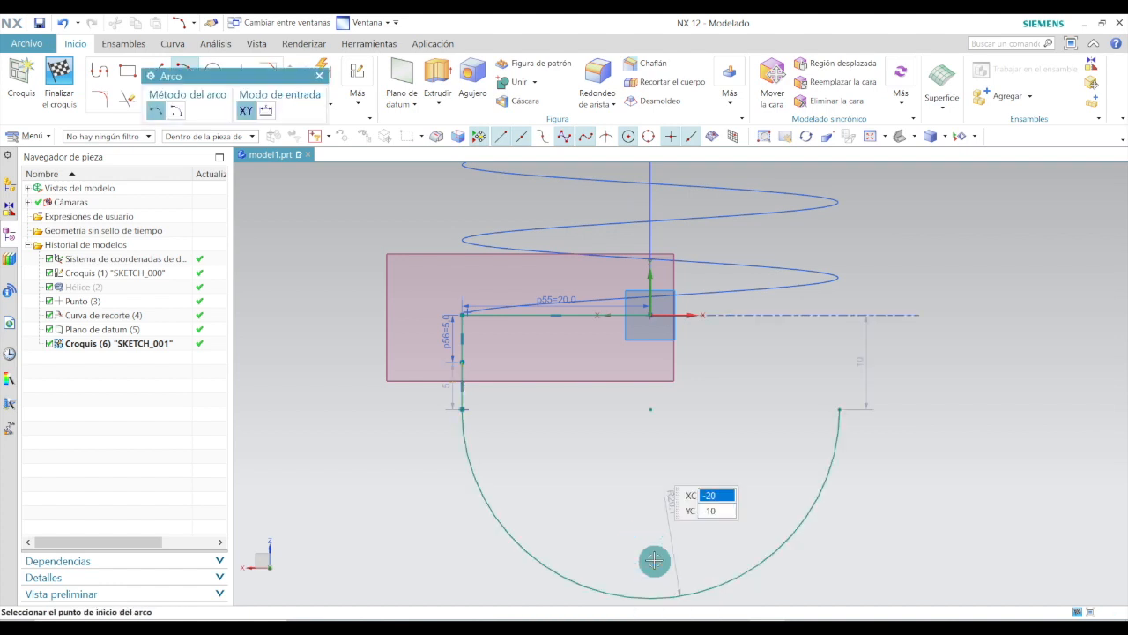
{"action": "scroll", "coordinate": [652, 480], "scroll_direction": "down", "scroll_amount": 2}
{"action": "key", "text": "Escape"}
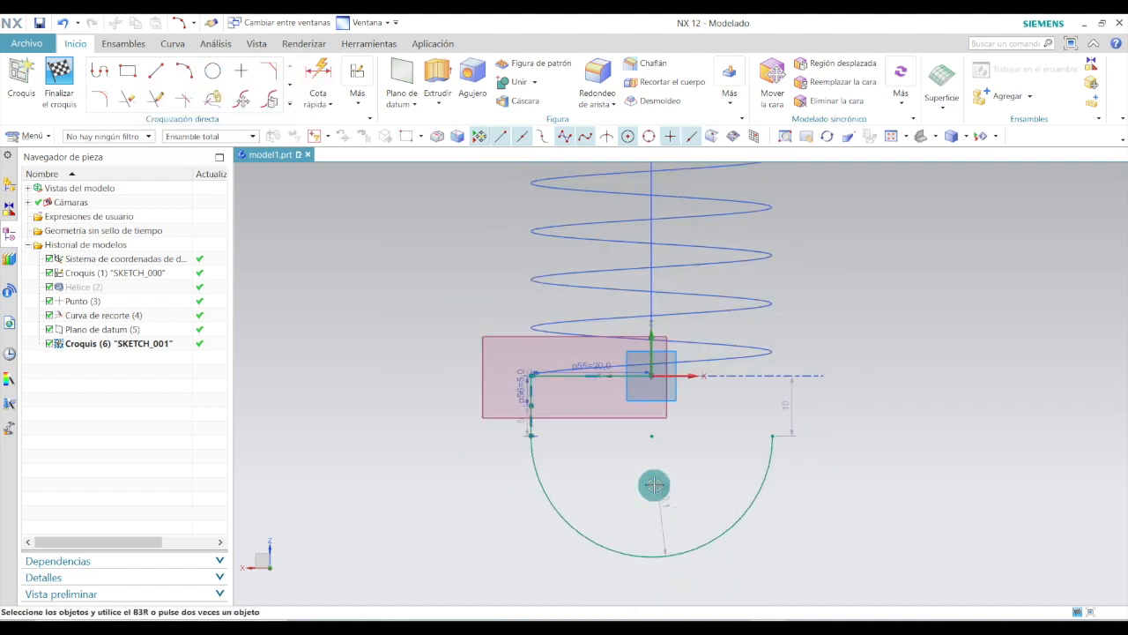
Set the hook arc's radius to 20 mm
{"action": "scroll", "coordinate": [698, 496], "scroll_direction": "up", "scroll_amount": 3}
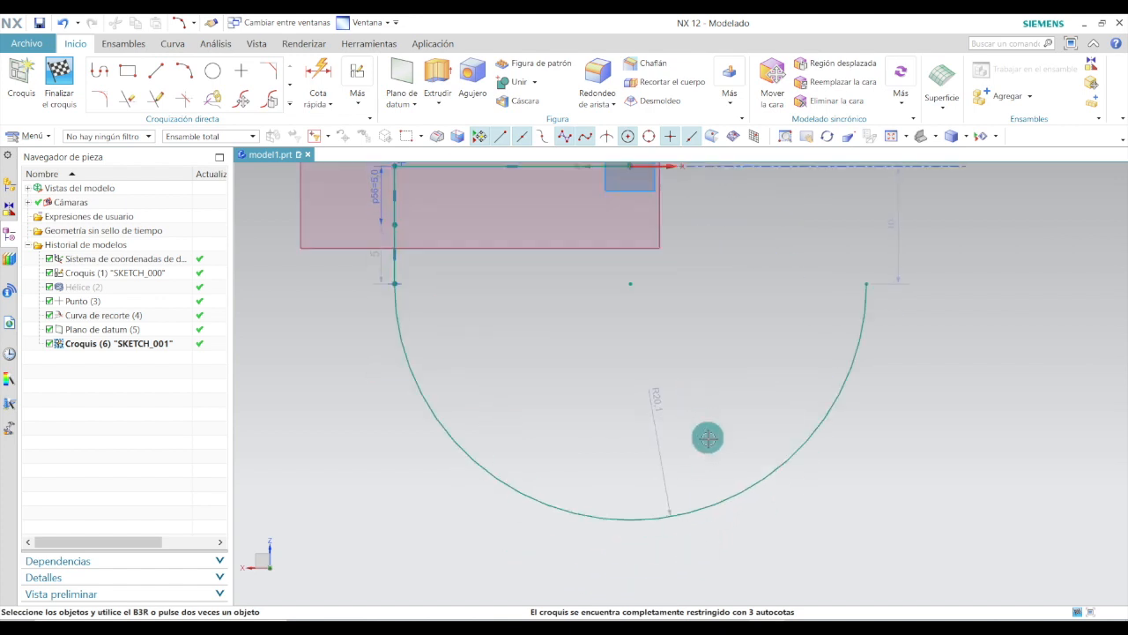
{"action": "double_click", "coordinate": [656, 400]}
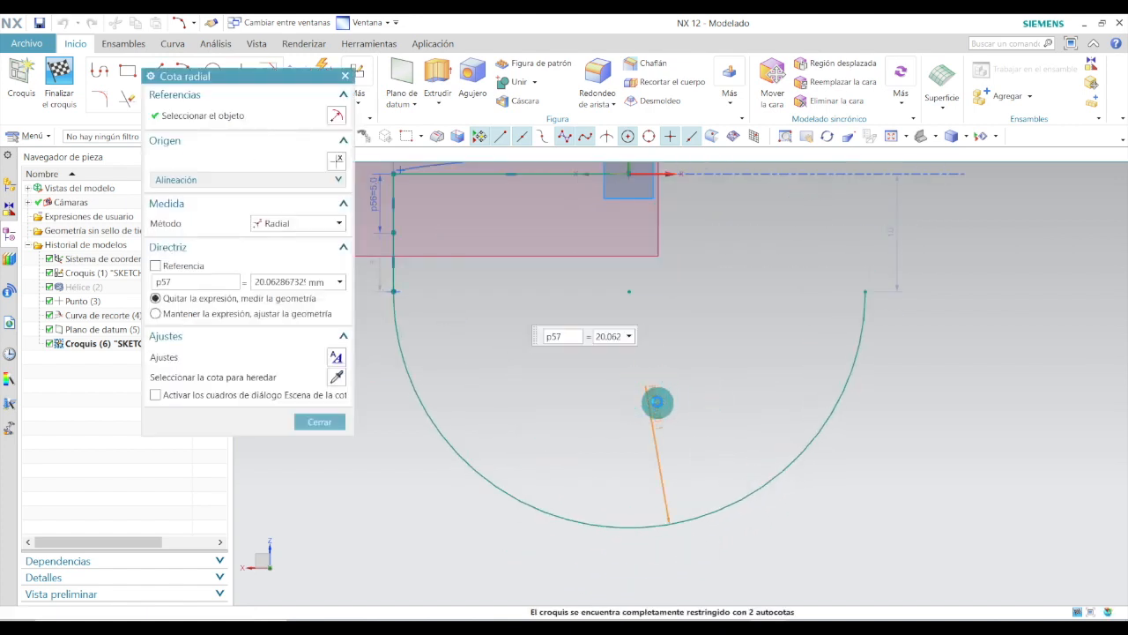
{"action": "type", "text": "20"}
{"action": "key", "text": "Return"}
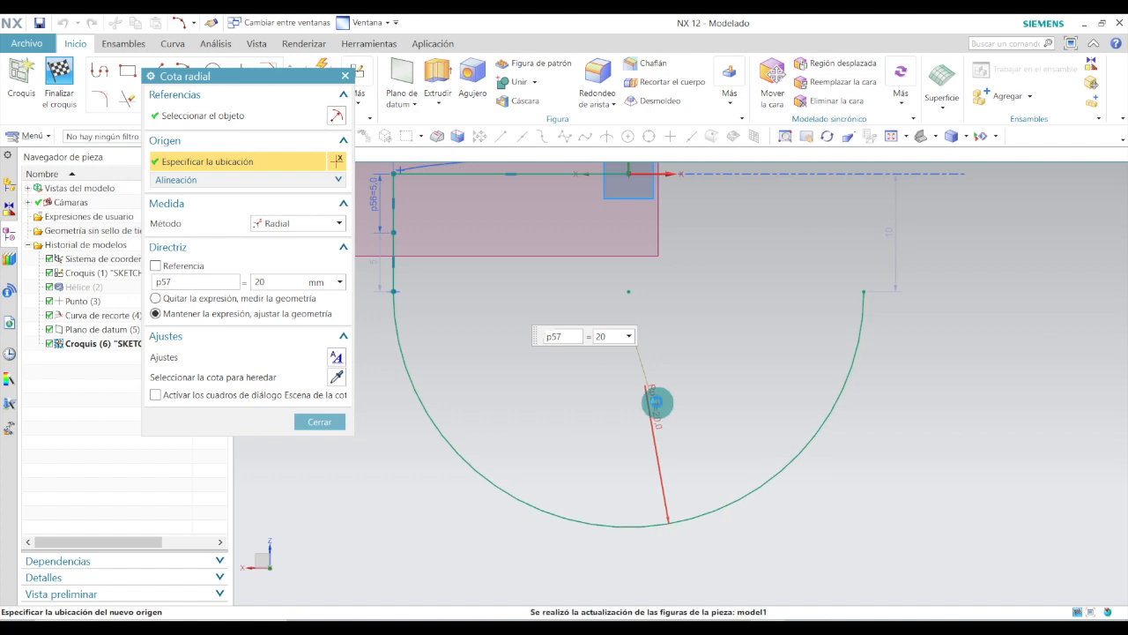
{"action": "left_click", "coordinate": [335, 418]}
Delete the upper vertical line and the horizontal line from the hook sketch, and finish the sketch
{"action": "scroll", "coordinate": [527, 546], "scroll_direction": "down", "scroll_amount": 2}
{"action": "scroll", "coordinate": [722, 385], "scroll_direction": "up", "scroll_amount": 2}
{"action": "scroll", "coordinate": [682, 377], "scroll_direction": "down", "scroll_amount": 3}
{"action": "scroll", "coordinate": [493, 335], "scroll_direction": "up", "scroll_amount": 4}
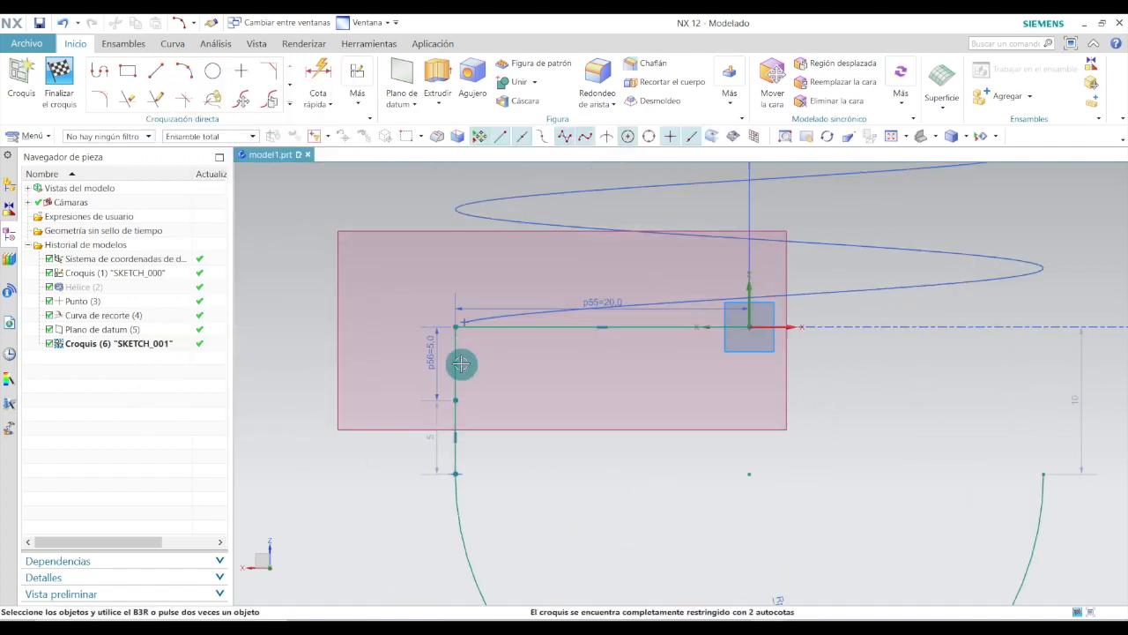
{"action": "right_click", "coordinate": [454, 357]}
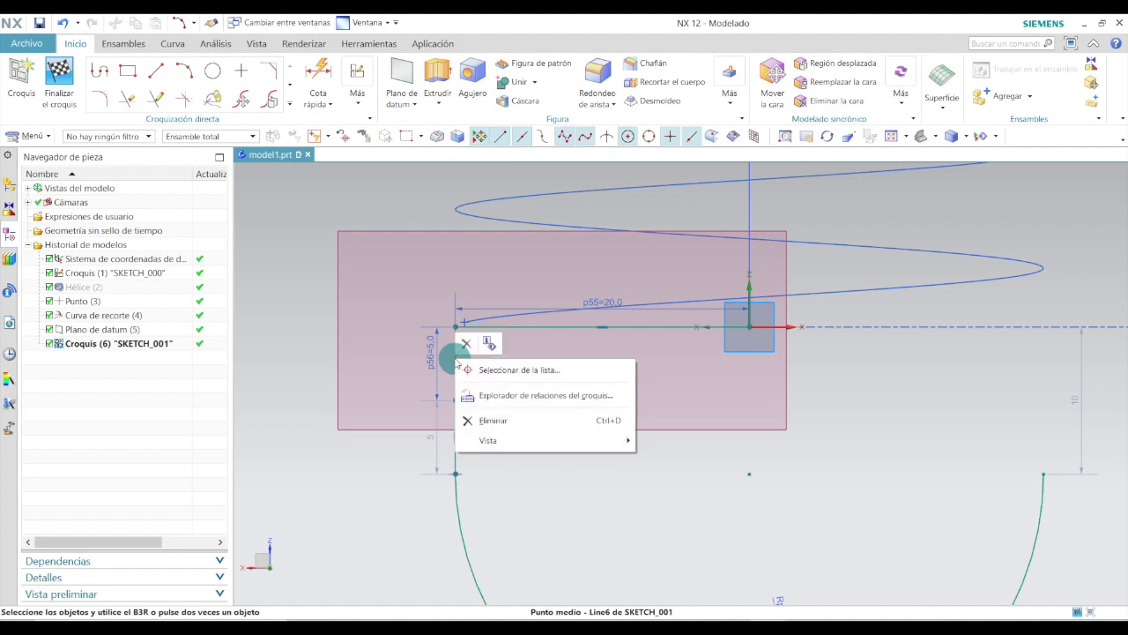
{"action": "left_click", "coordinate": [491, 410]}
{"action": "right_click", "coordinate": [455, 351]}
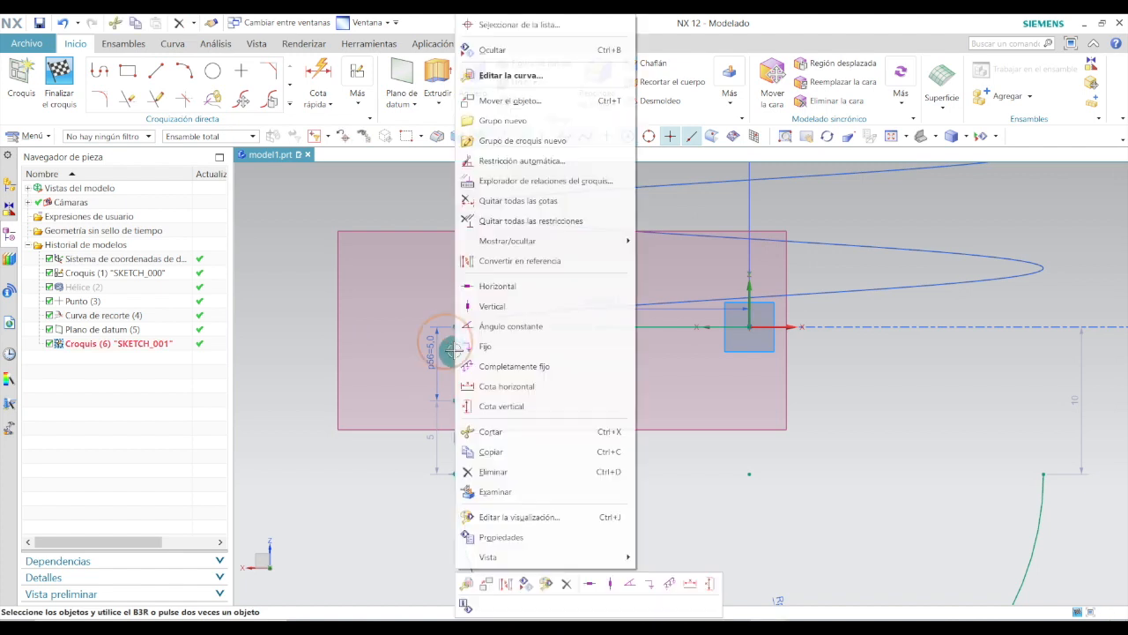
{"action": "left_click", "coordinate": [529, 469]}
{"action": "right_click", "coordinate": [588, 325]}
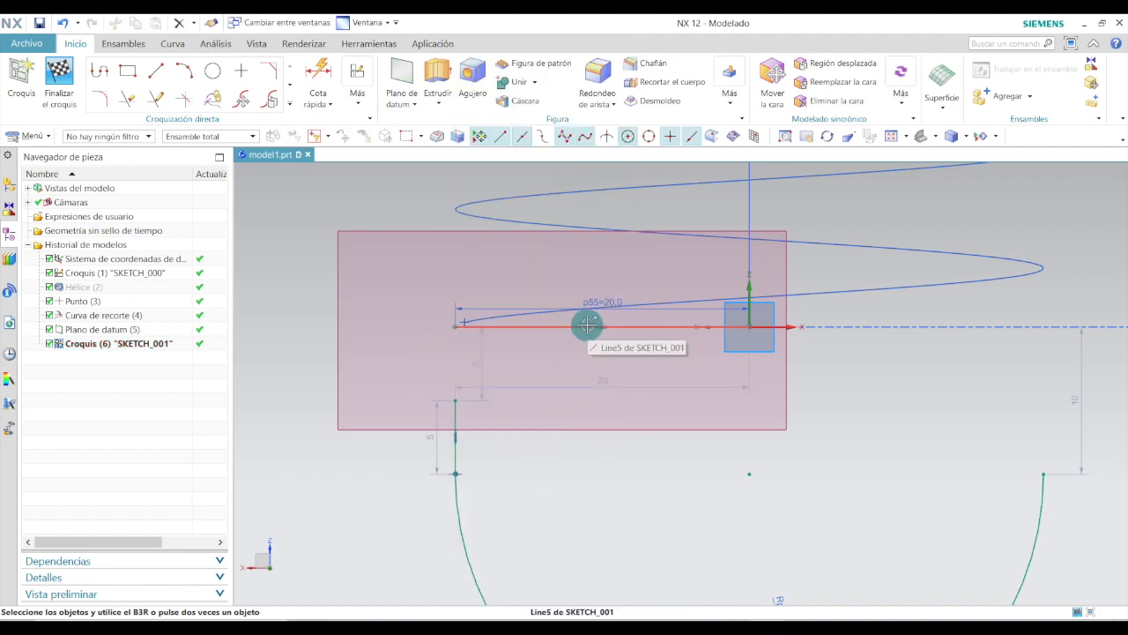
{"action": "left_click", "coordinate": [626, 450]}
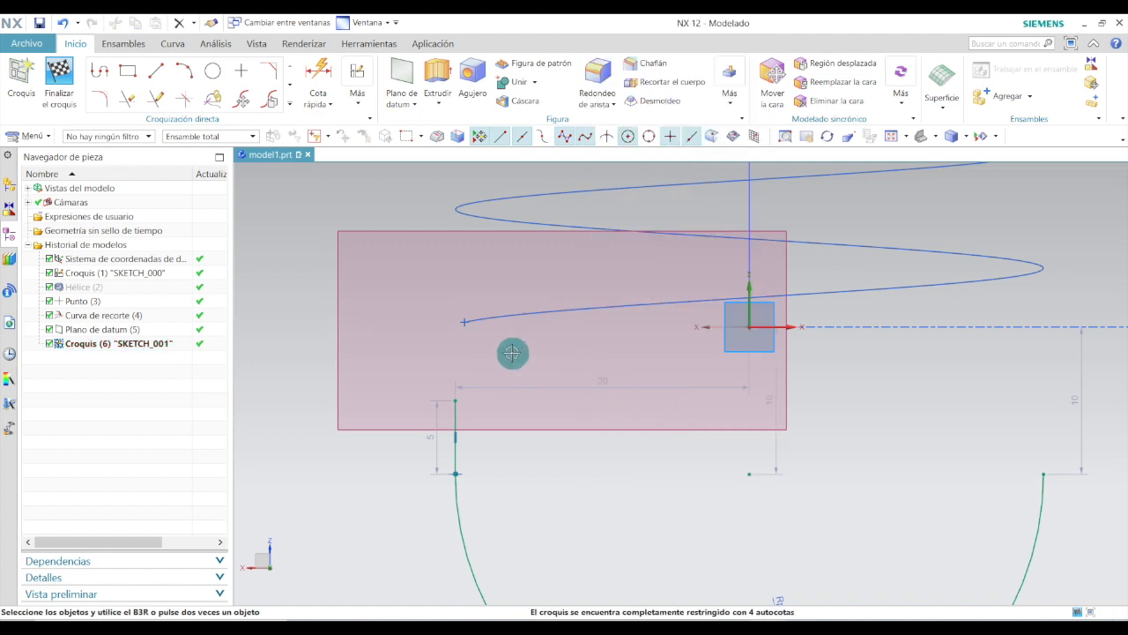
{"action": "scroll", "coordinate": [547, 379], "scroll_direction": "down", "scroll_amount": 2}
{"action": "scroll", "coordinate": [864, 355], "scroll_direction": "up", "scroll_amount": 2}
{"action": "scroll", "coordinate": [871, 398], "scroll_direction": "down", "scroll_amount": 2}
{"action": "scroll", "coordinate": [908, 397], "scroll_direction": "up", "scroll_amount": 2}
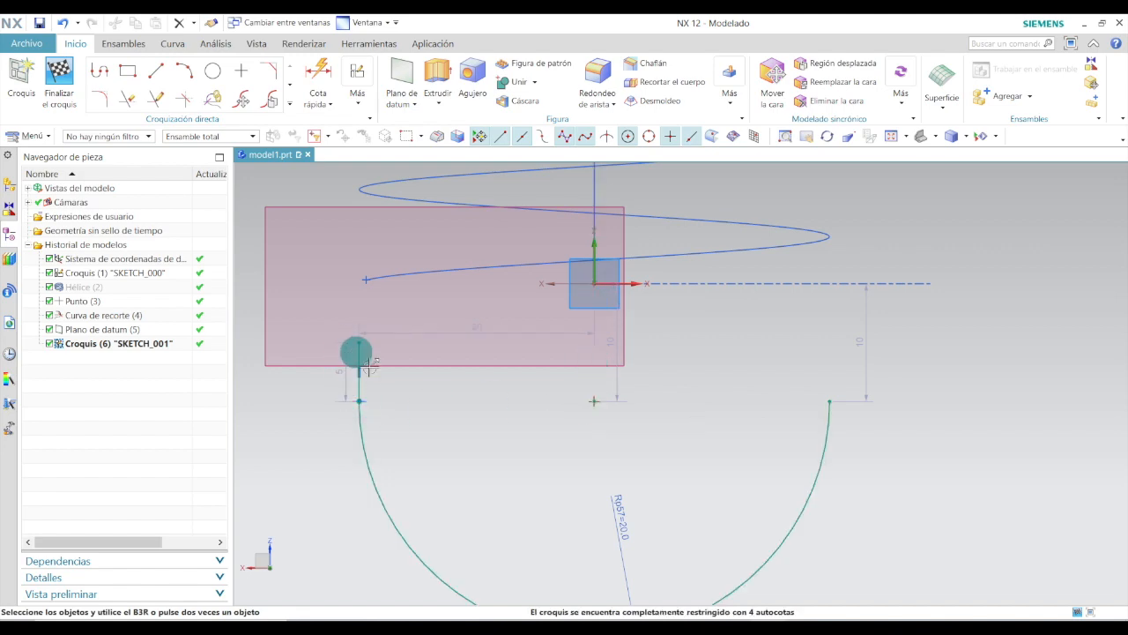
{"action": "left_click", "coordinate": [60, 75]}
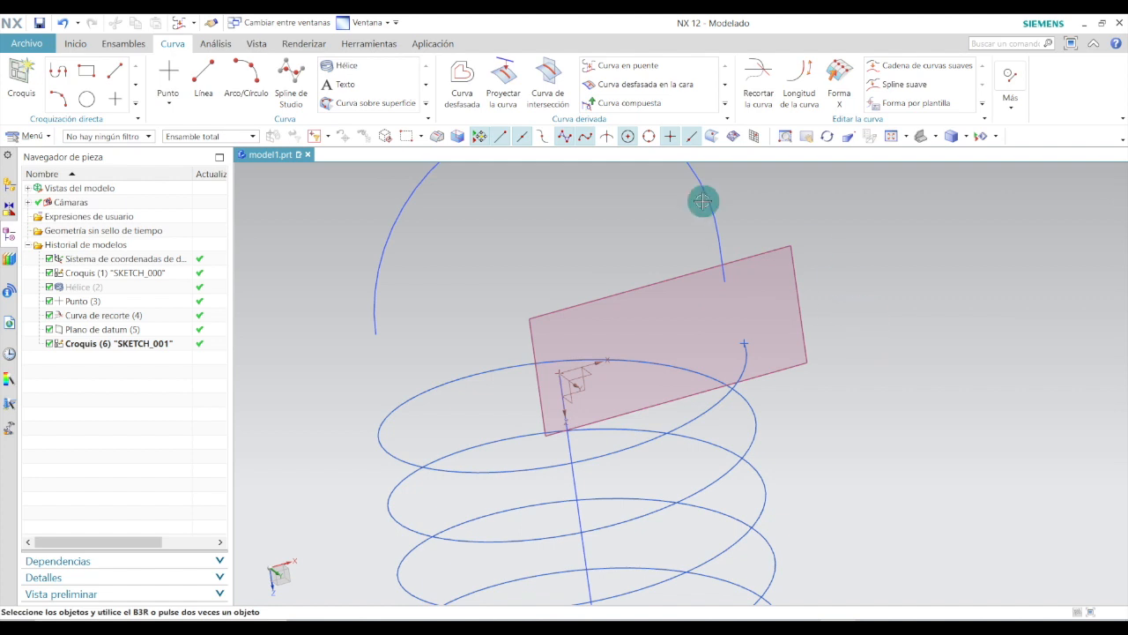
Create a bridge curve from the trimmed helix end to the hook's straight line, with tangent magnitude 1 at both ends
{"action": "left_click", "coordinate": [630, 66]}
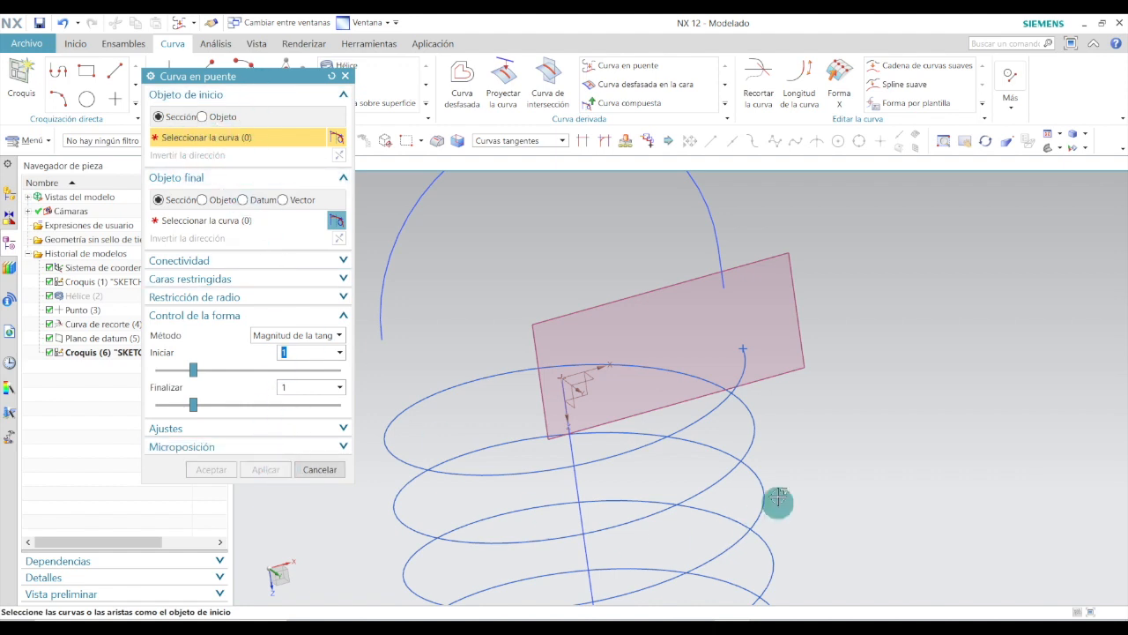
{"action": "left_click", "coordinate": [723, 424]}
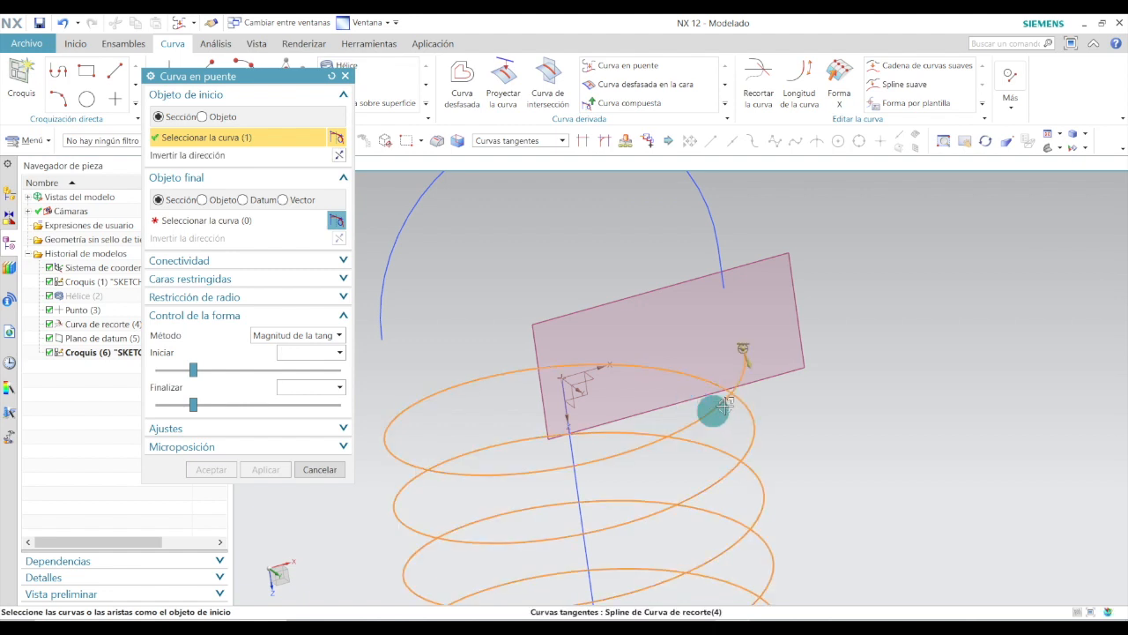
{"action": "left_click", "coordinate": [212, 224]}
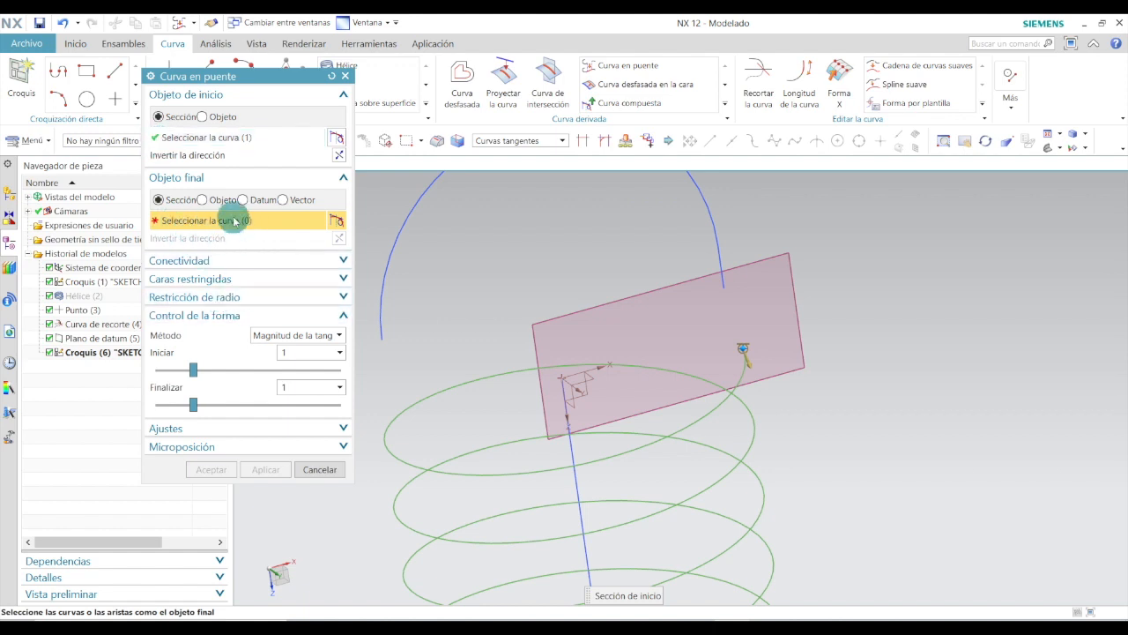
{"action": "left_click", "coordinate": [723, 277]}
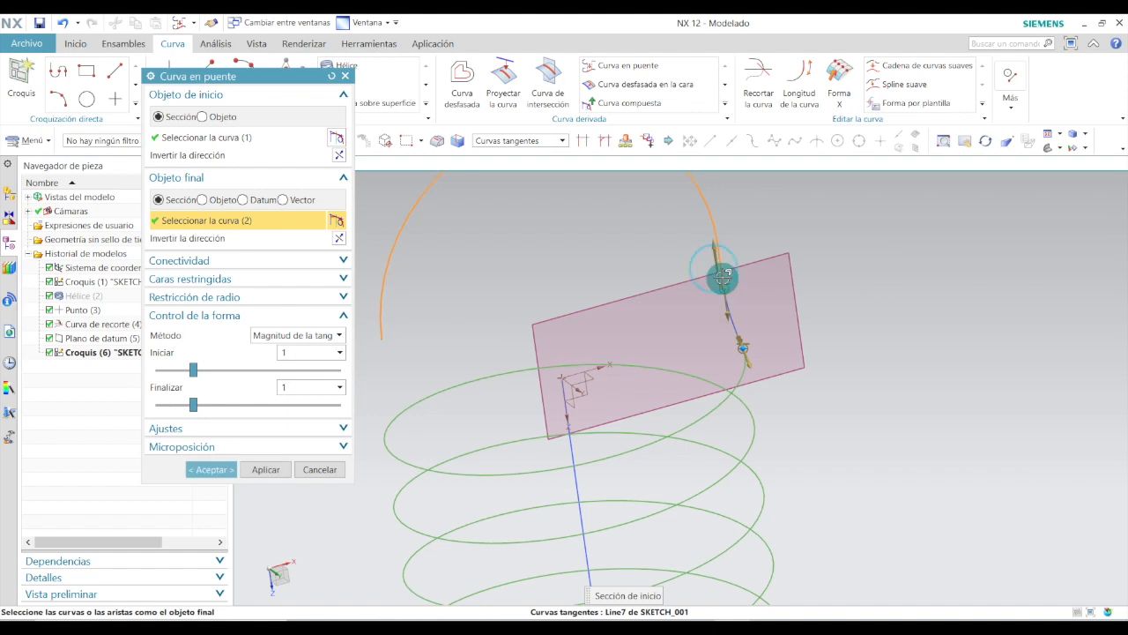
{"action": "middle_click_drag", "start_coordinate": [864, 325], "coordinate": [803, 340]}
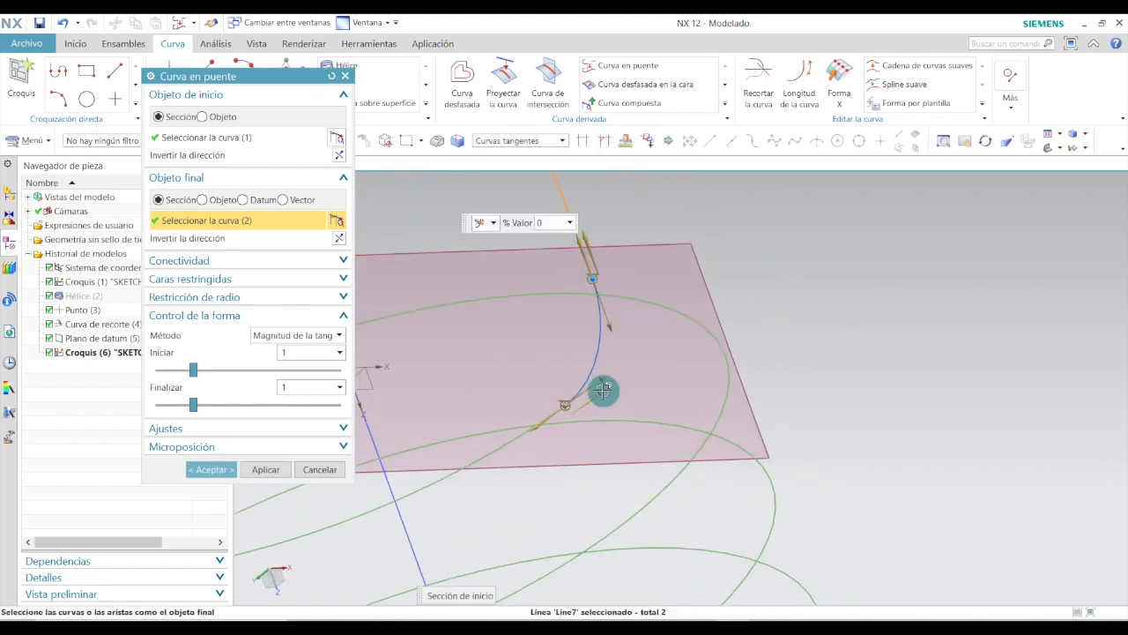
{"action": "middle_click_drag", "start_coordinate": [883, 333], "coordinate": [677, 374]}
{"action": "left_click_drag", "start_coordinate": [670, 370], "coordinate": [674, 353]}
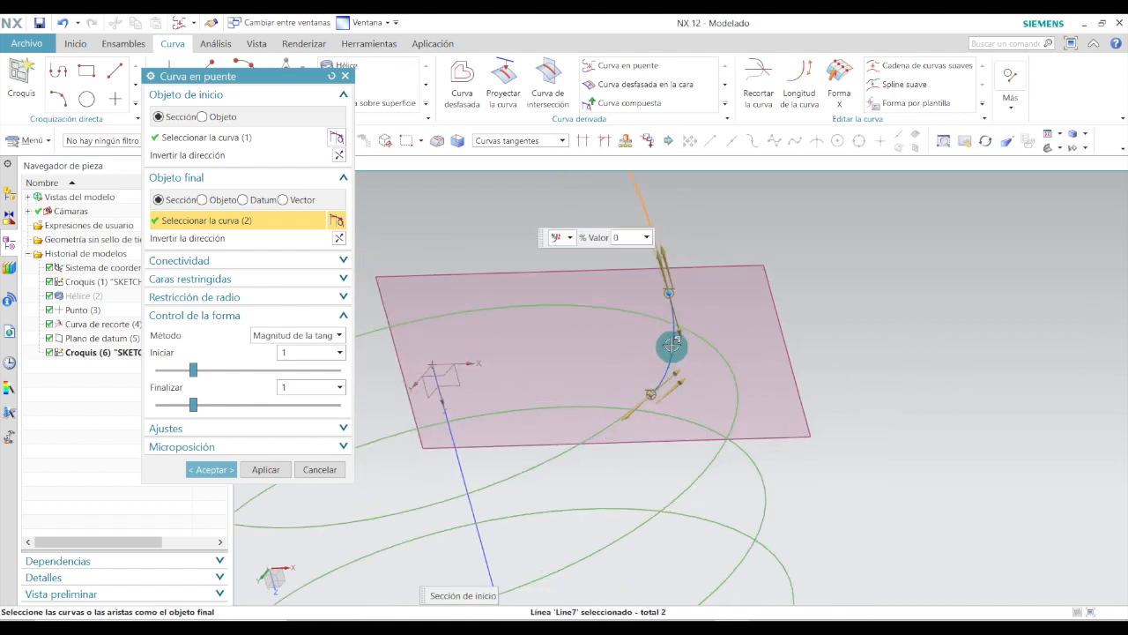
{"action": "left_click_drag", "start_coordinate": [662, 271], "coordinate": [688, 353]}
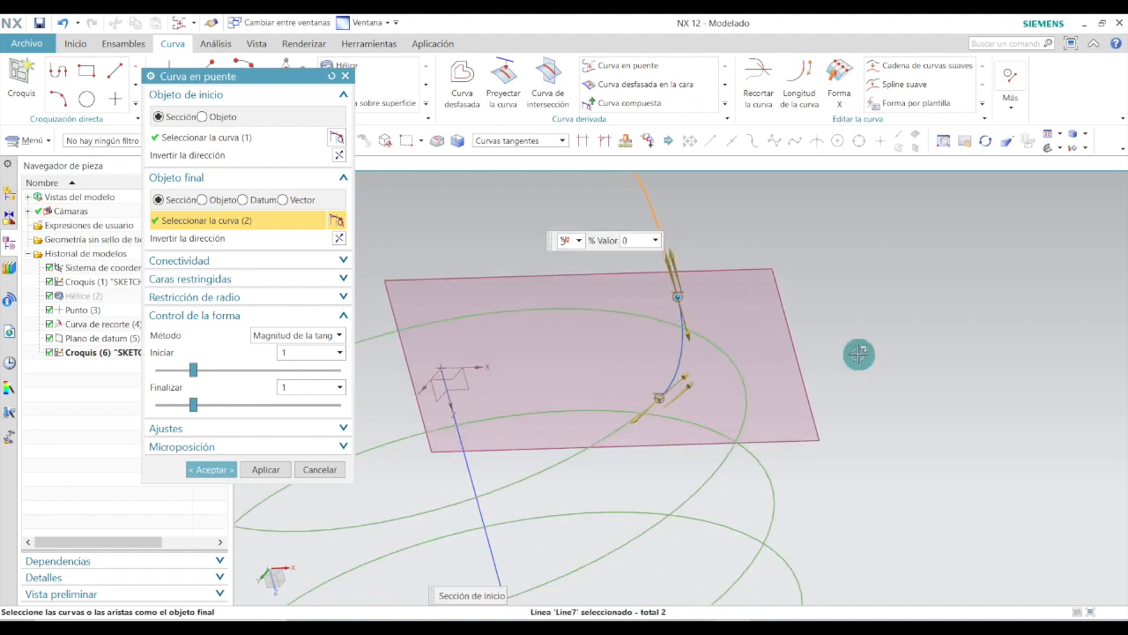
{"action": "middle_click_drag", "start_coordinate": [912, 382], "coordinate": [702, 211]}
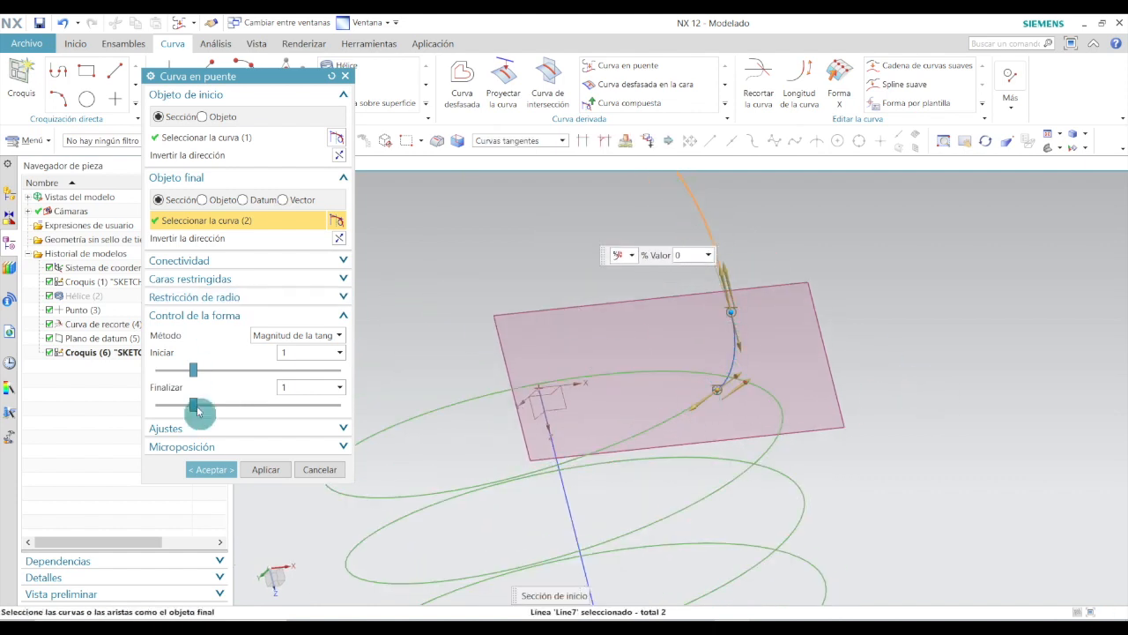
{"action": "left_click", "coordinate": [215, 469]}
Copy the Punto (3) point-on-curve feature from the model history for reuse at the helix's other end
{"action": "middle_click_drag", "start_coordinate": [793, 371], "coordinate": [899, 347]}
{"action": "scroll", "coordinate": [849, 383], "scroll_direction": "down", "scroll_amount": 2}
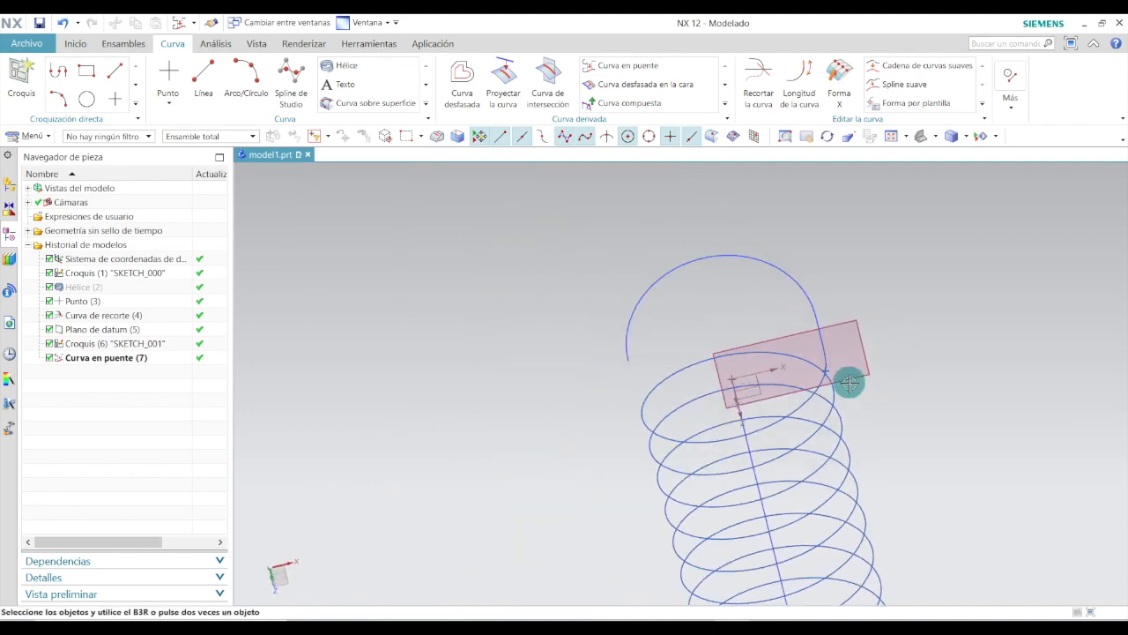
{"action": "middle_click_drag", "start_coordinate": [834, 378], "coordinate": [820, 328]}
{"action": "scroll", "coordinate": [832, 370], "scroll_direction": "down", "scroll_amount": 1}
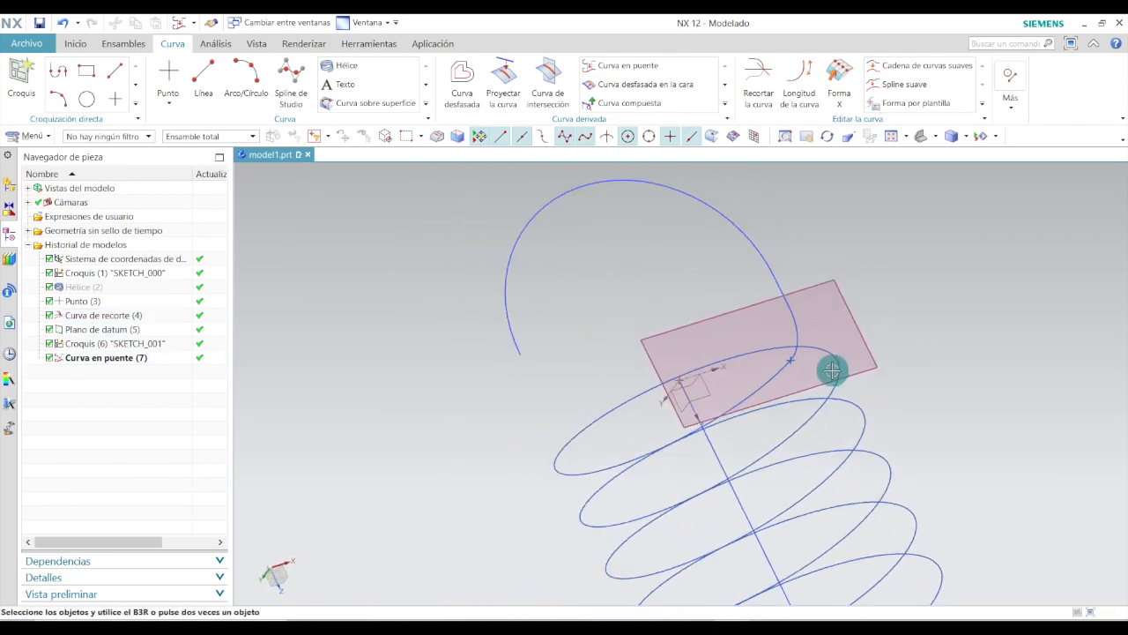
{"action": "scroll", "coordinate": [832, 370], "scroll_direction": "down", "scroll_amount": 2}
{"action": "middle_click_drag", "start_coordinate": [849, 382], "coordinate": [844, 338]}
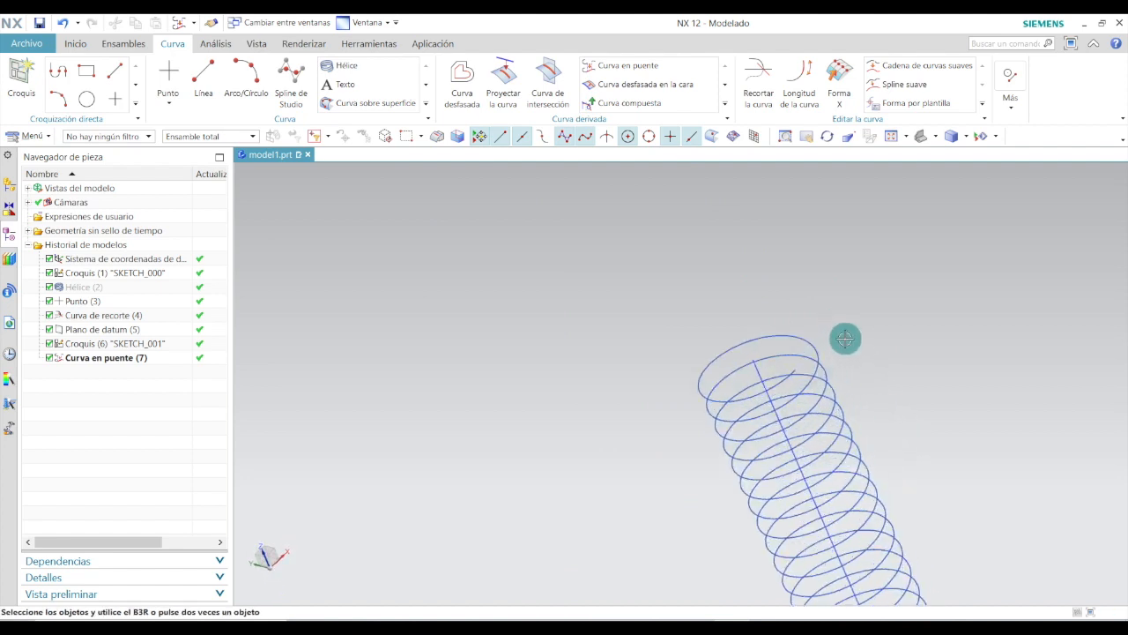
{"action": "scroll", "coordinate": [842, 328], "scroll_direction": "up", "scroll_amount": 2}
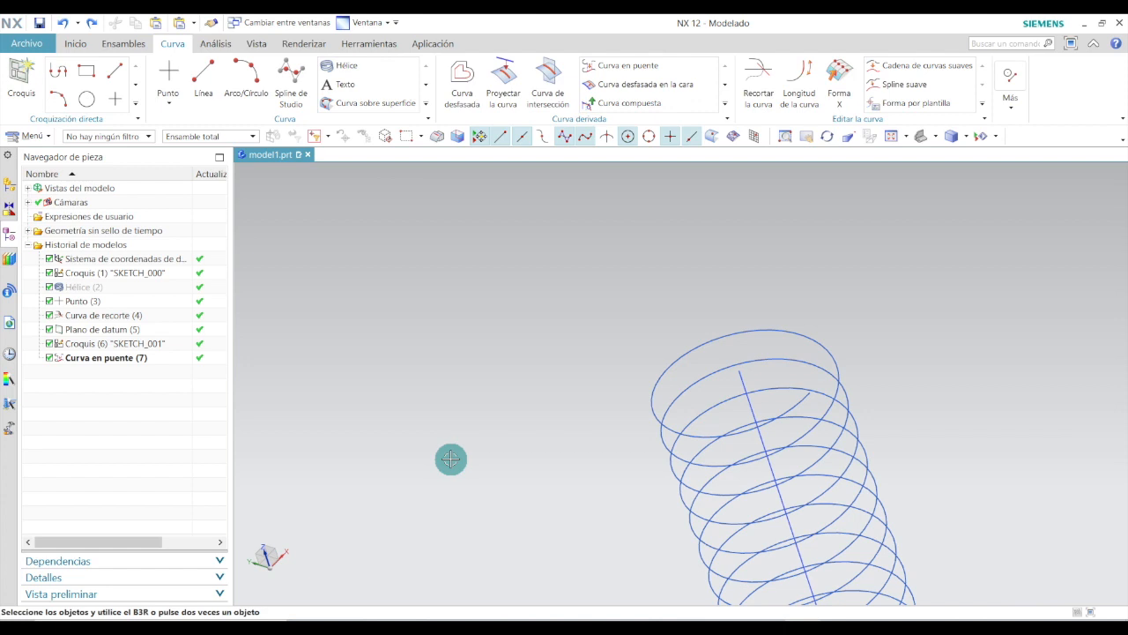
{"action": "left_click", "coordinate": [78, 300]}
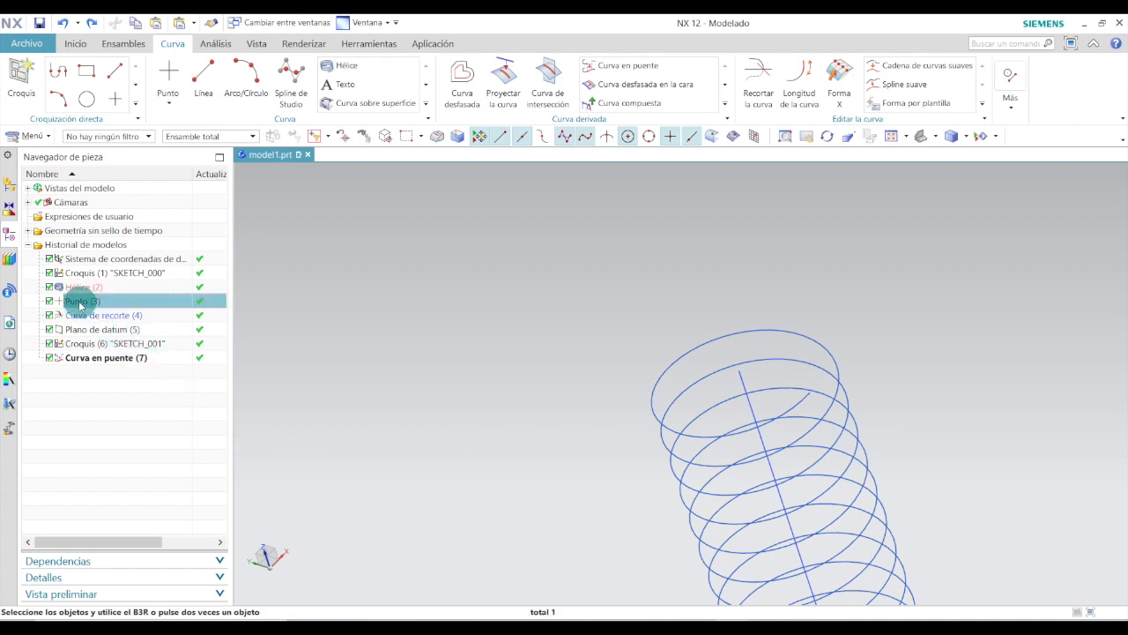
{"action": "right_click", "coordinate": [79, 302]}
{"action": "left_click", "coordinate": [115, 482]}
{"action": "left_click", "coordinate": [106, 418]}
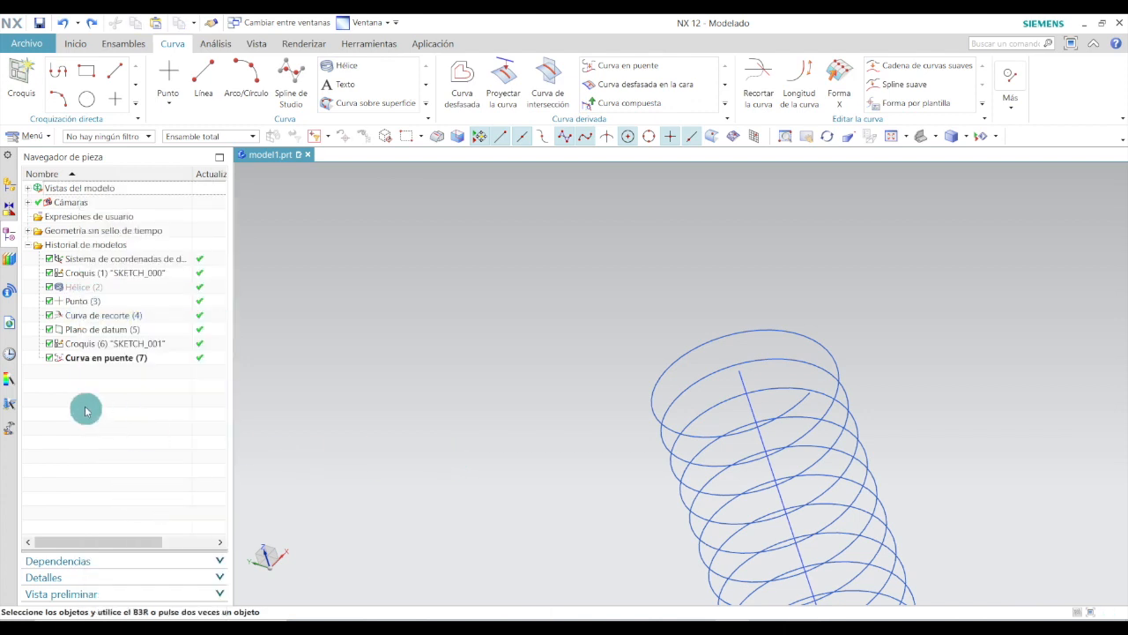
Paste the copied point feature onto the trimmed helix curve at the end without a hook, keeping its expressions linked to the original
{"action": "right_click", "coordinate": [62, 389]}
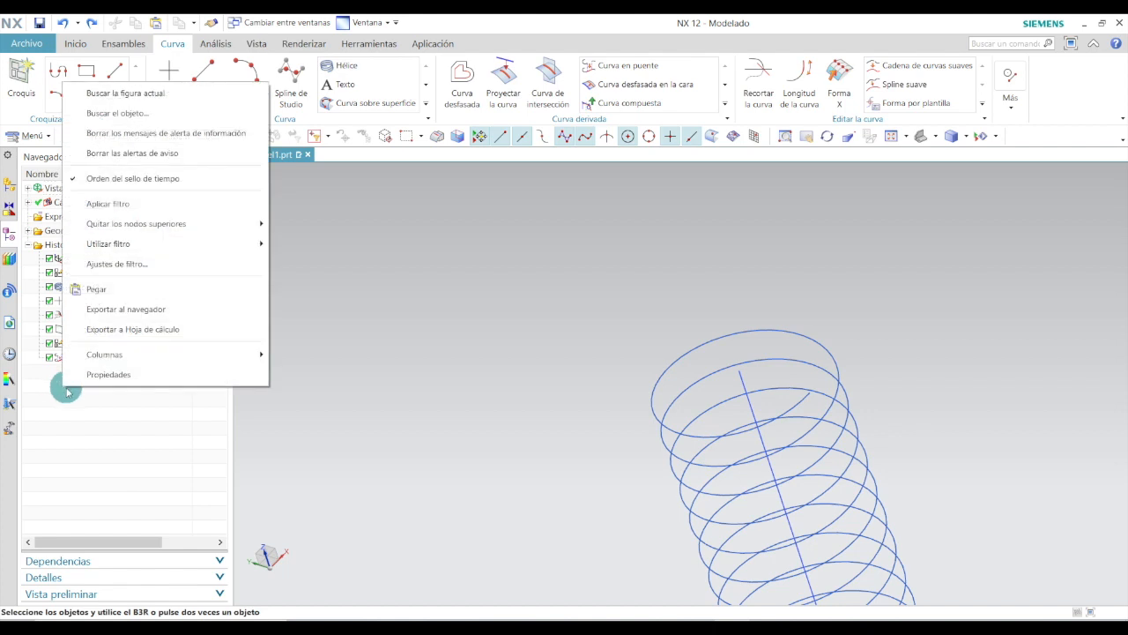
{"action": "left_click", "coordinate": [92, 288]}
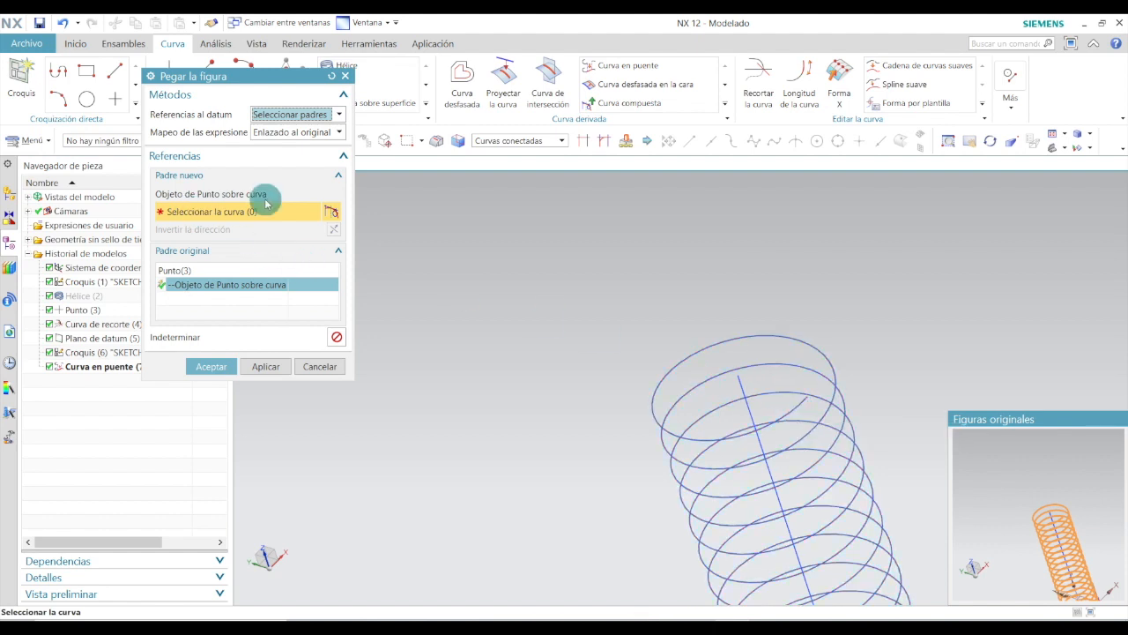
{"action": "left_click", "coordinate": [795, 406]}
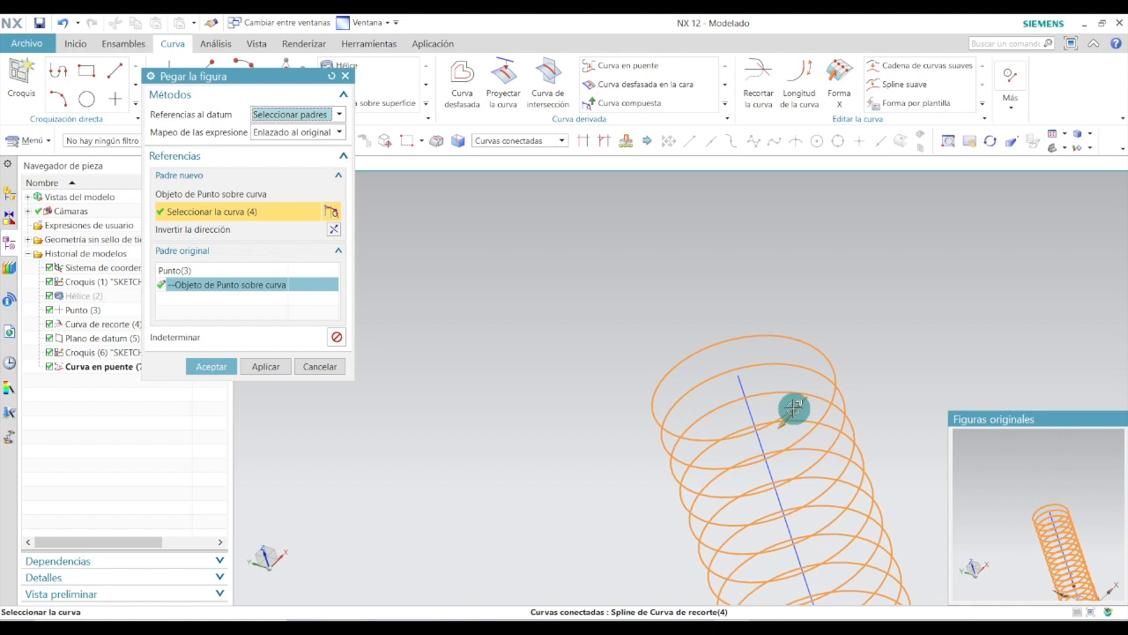
{"action": "left_click", "coordinate": [221, 376]}
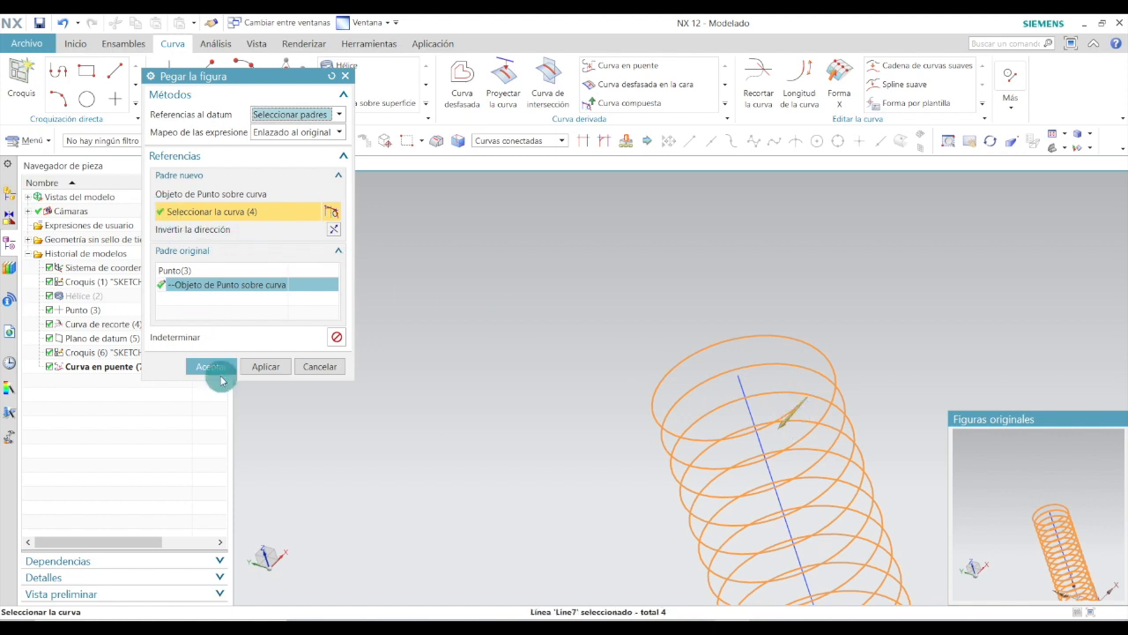
{"action": "left_click", "coordinate": [672, 468]}
{"action": "left_click", "coordinate": [792, 407]}
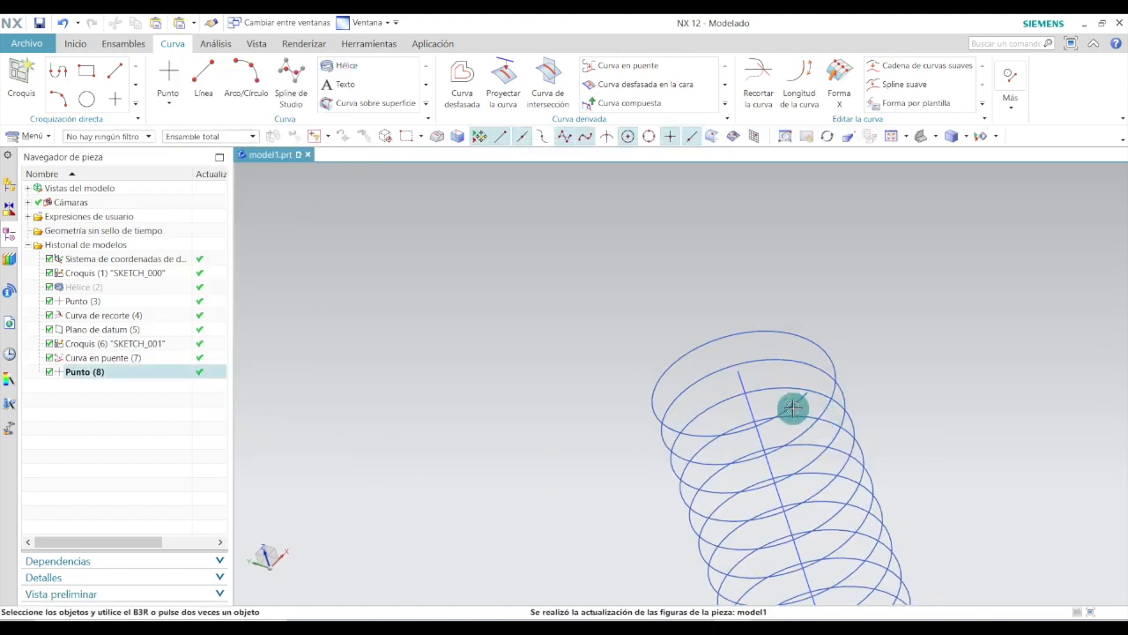
Inspect the pasted point at the unhooked helix end and compare it with the point and bridge curve at the hooked end
{"action": "scroll", "coordinate": [804, 397], "scroll_direction": "up", "scroll_amount": 3}
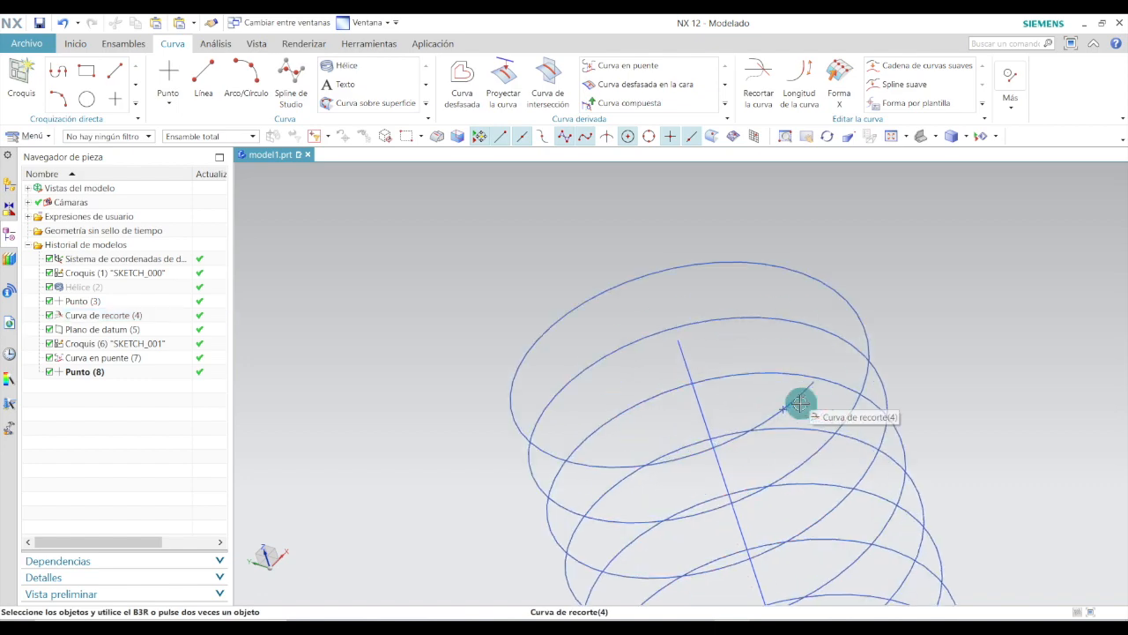
{"action": "scroll", "coordinate": [781, 408], "scroll_direction": "down", "scroll_amount": 3}
{"action": "middle_click_drag", "start_coordinate": [781, 405], "coordinate": [866, 479]}
{"action": "scroll", "coordinate": [866, 479], "scroll_direction": "up", "scroll_amount": 3}
{"action": "middle_click_drag", "start_coordinate": [852, 403], "coordinate": [687, 340]}
{"action": "scroll", "coordinate": [651, 356], "scroll_direction": "up", "scroll_amount": 3}
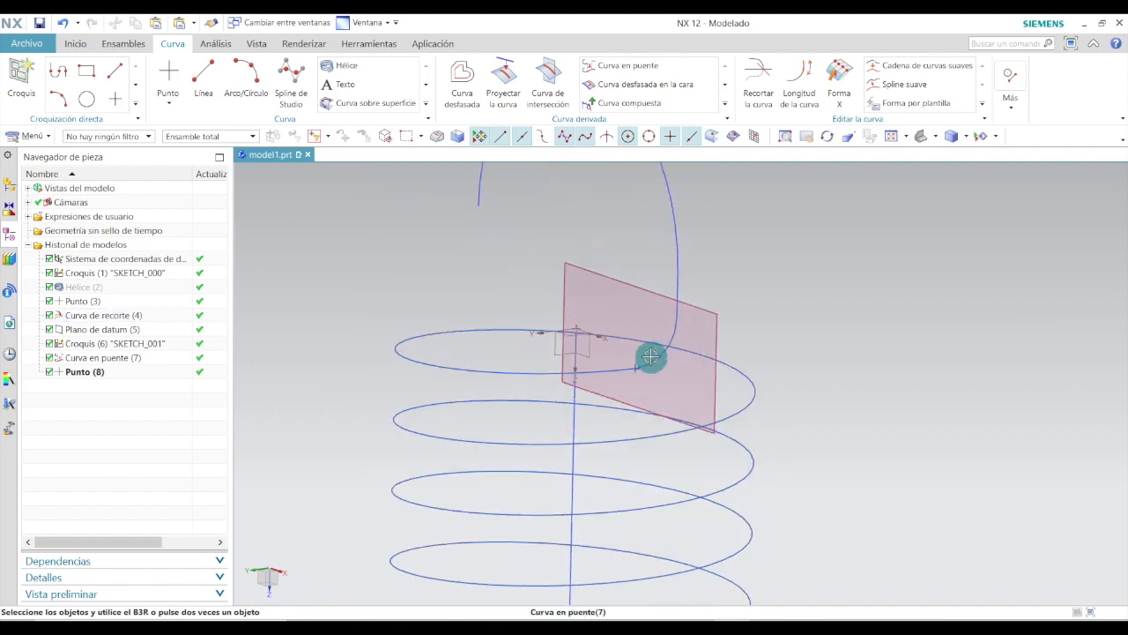
{"action": "scroll", "coordinate": [777, 374], "scroll_direction": "down", "scroll_amount": 3}
{"action": "middle_click_drag", "start_coordinate": [778, 374], "coordinate": [804, 272]}
{"action": "scroll", "coordinate": [759, 263], "scroll_direction": "up", "scroll_amount": 3}
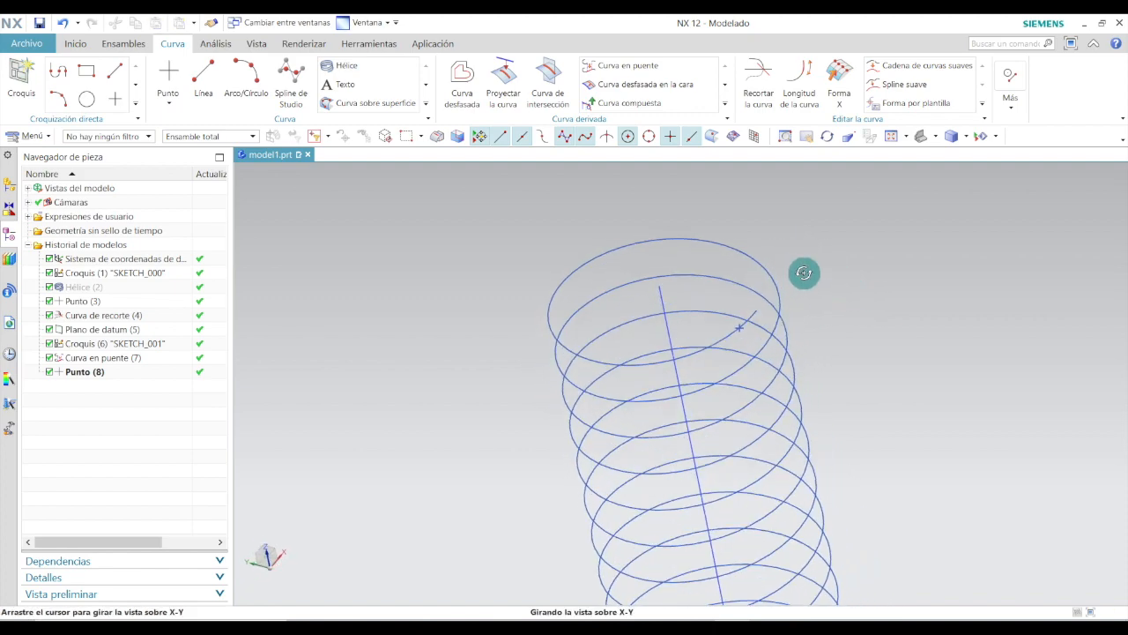
Create a dynamic datum coordinate system at the free end of the spring's axis line, at 0, 0, 150
{"action": "left_click", "coordinate": [76, 43]}
{"action": "left_click", "coordinate": [167, 103]}
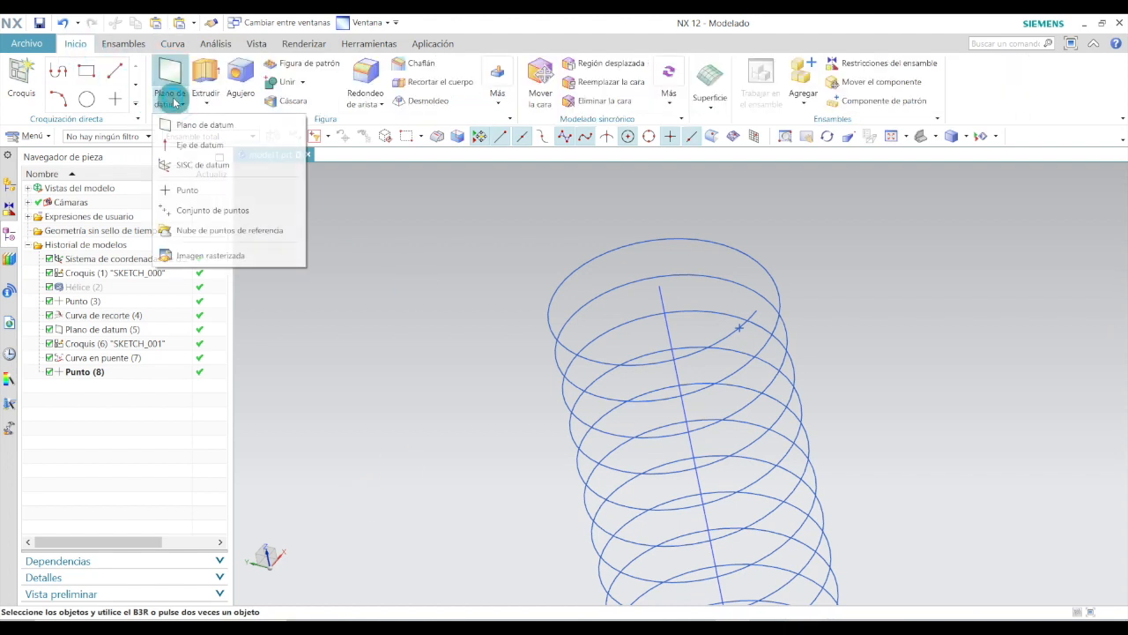
{"action": "left_click", "coordinate": [203, 165]}
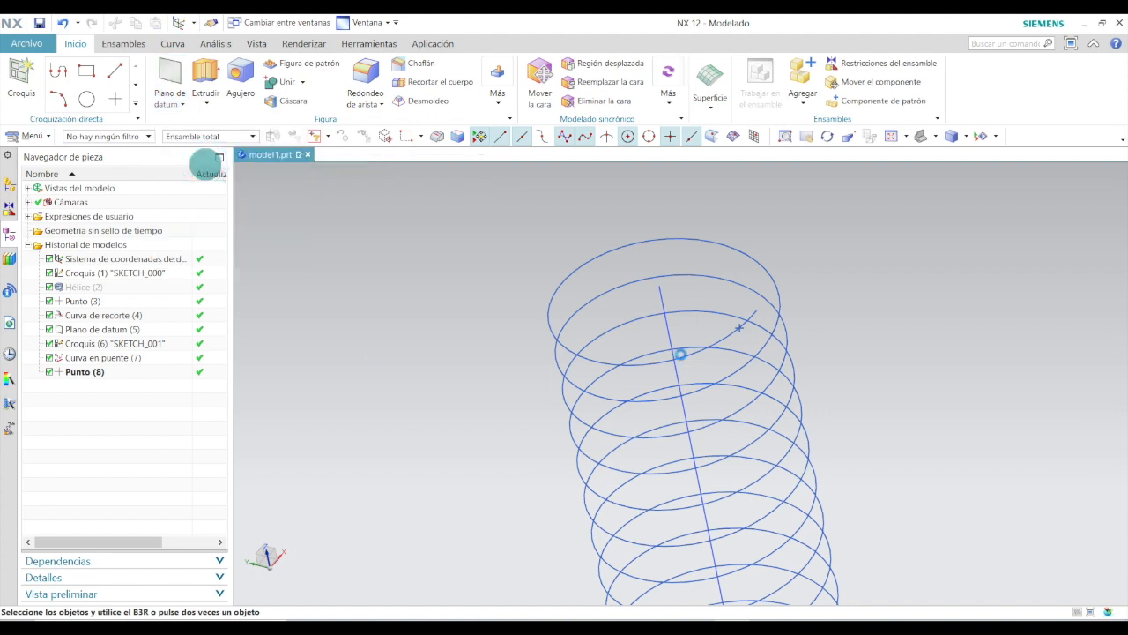
{"action": "left_click", "coordinate": [657, 284]}
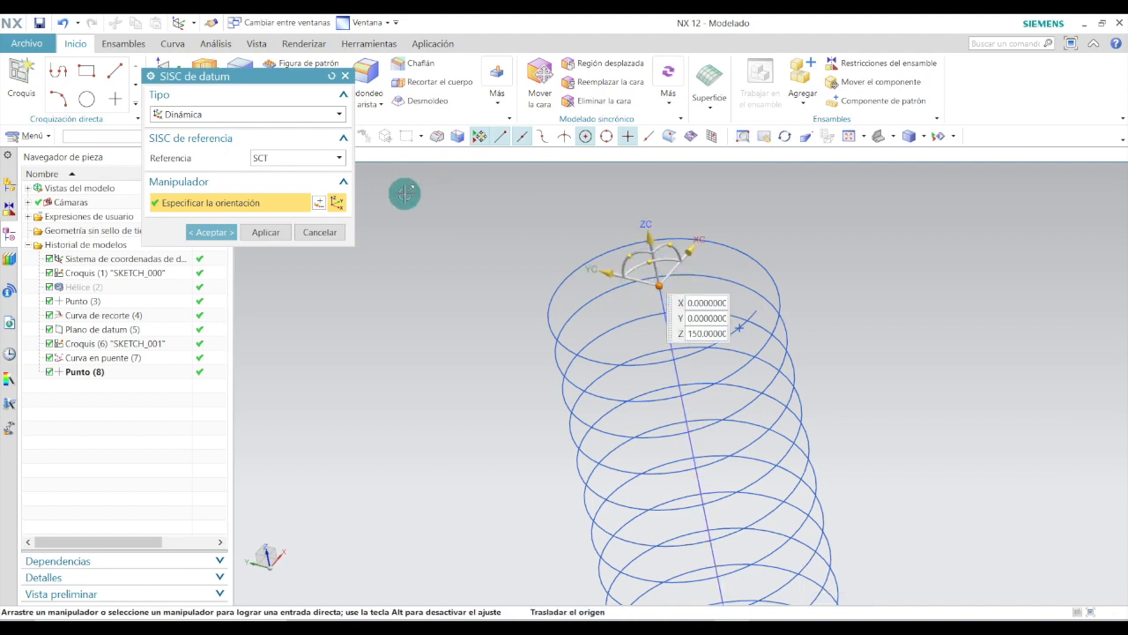
{"action": "left_click", "coordinate": [212, 231]}
Create a datum plane on the new coordinate system's YZ plane at 0 mm offset, resized to about 20.5 by 28.5 mm
{"action": "middle_click_drag", "start_coordinate": [792, 250], "coordinate": [891, 327]}
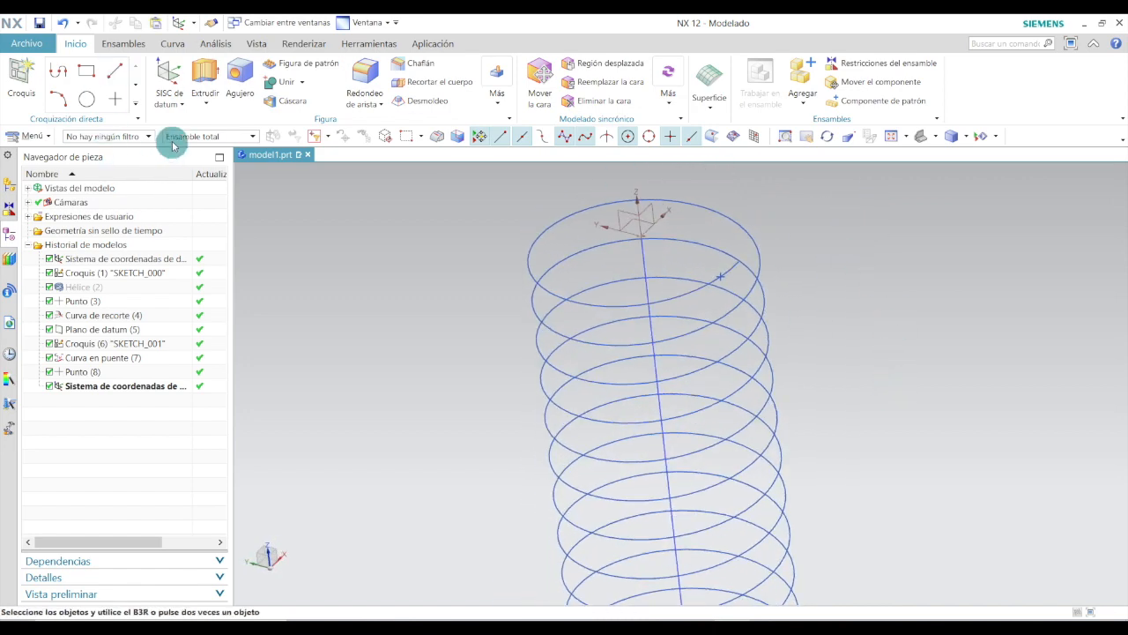
{"action": "left_click", "coordinate": [181, 103]}
{"action": "left_click", "coordinate": [184, 123]}
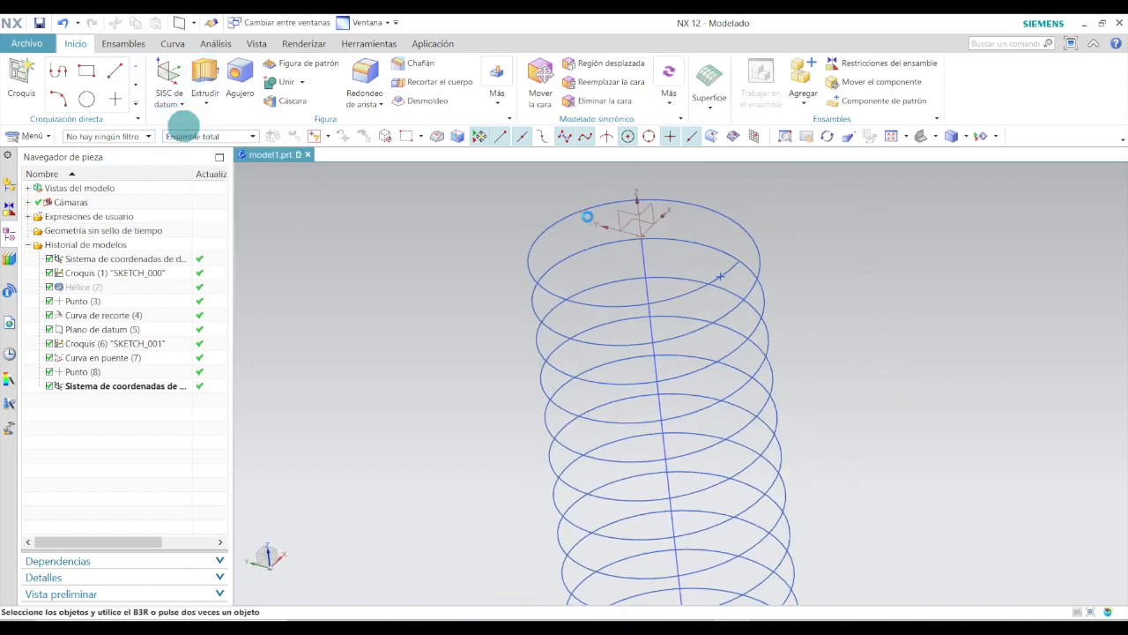
{"action": "scroll", "coordinate": [620, 212], "scroll_direction": "up", "scroll_amount": 4}
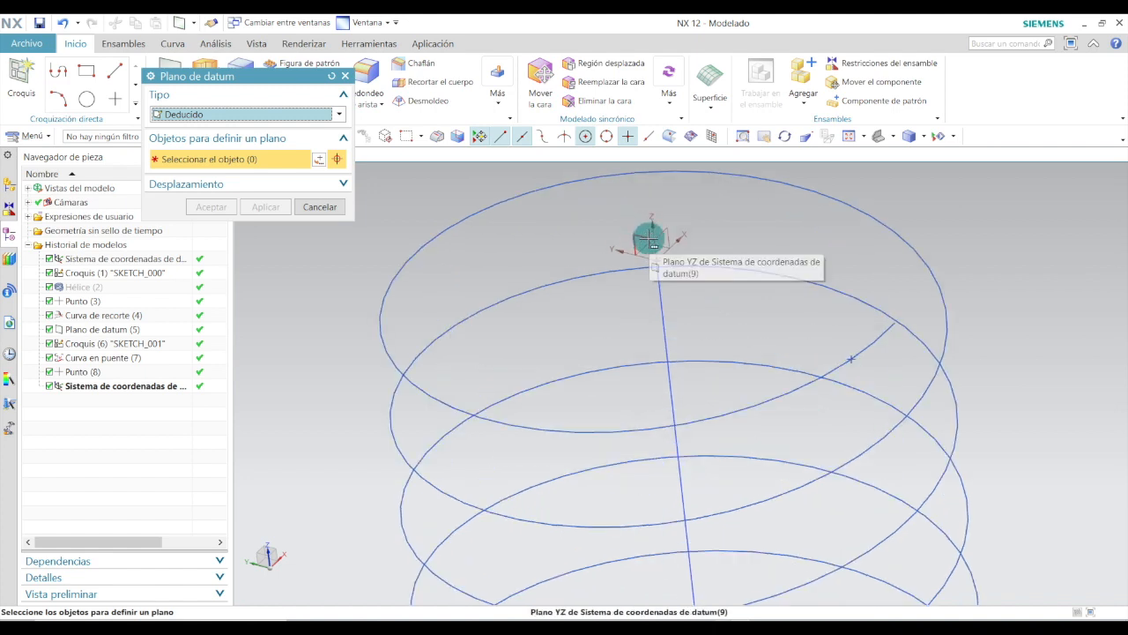
{"action": "left_click", "coordinate": [650, 241]}
{"action": "left_click", "coordinate": [639, 236]}
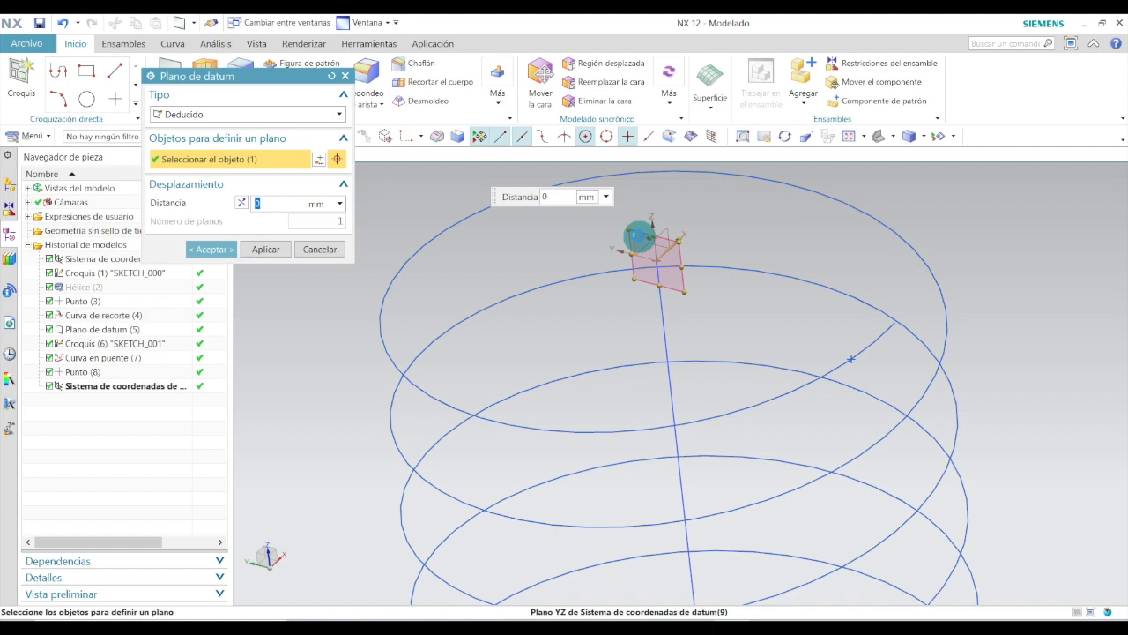
{"action": "left_click_drag", "start_coordinate": [686, 268], "coordinate": [952, 340]}
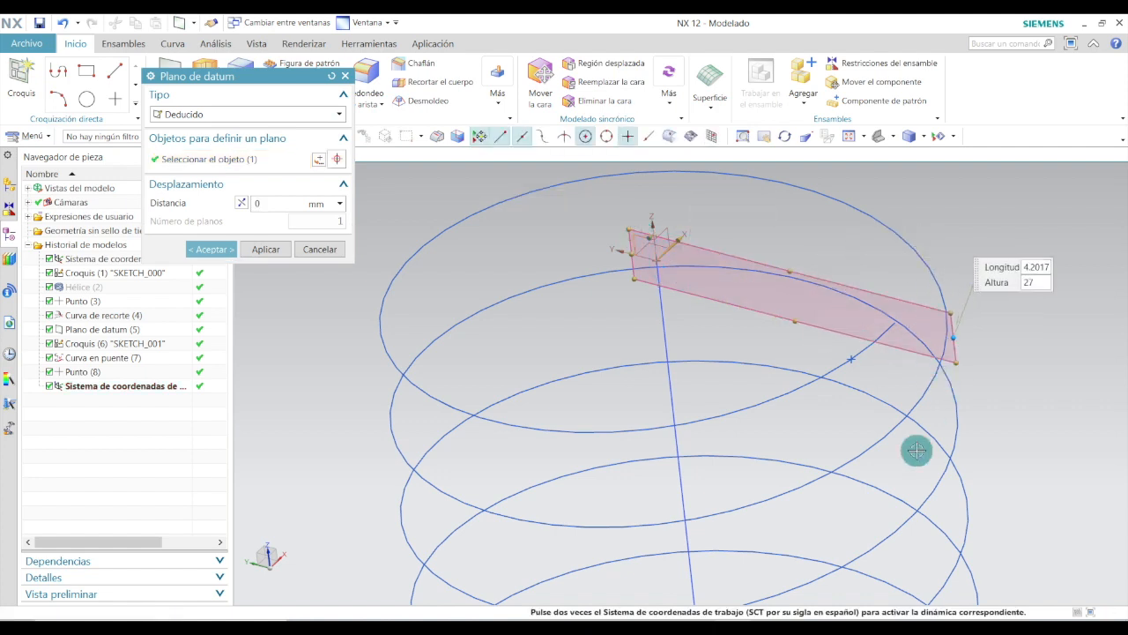
{"action": "middle_click_drag", "start_coordinate": [800, 374], "coordinate": [760, 450], "text": "shift"}
{"action": "left_click_drag", "start_coordinate": [749, 345], "coordinate": [750, 208]}
{"action": "left_click_drag", "start_coordinate": [758, 393], "coordinate": [764, 449]}
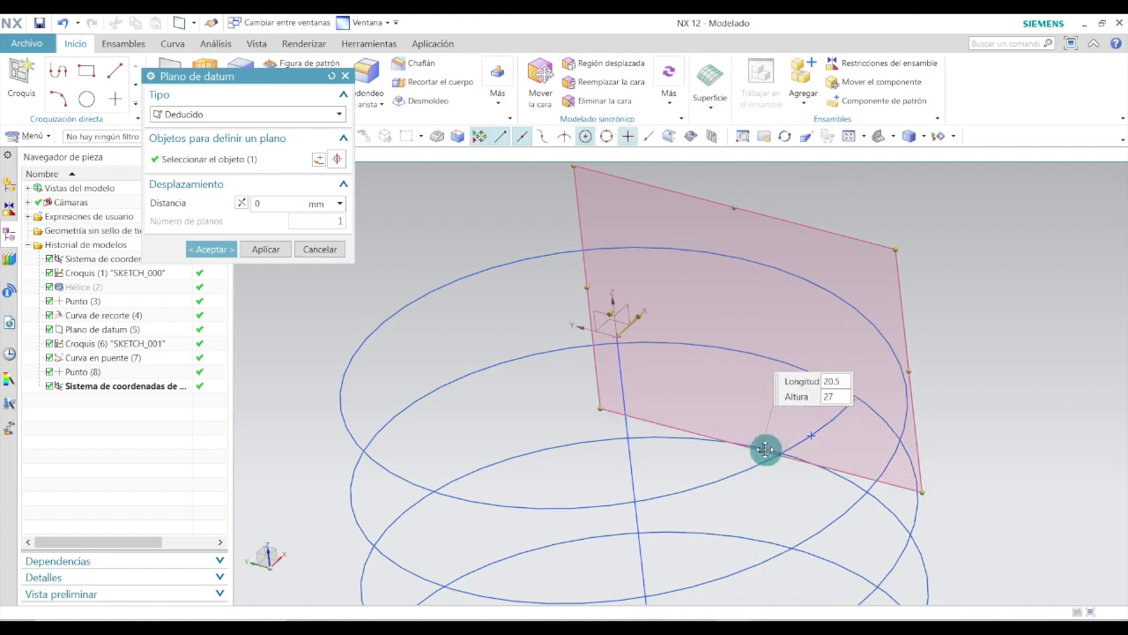
{"action": "left_click_drag", "start_coordinate": [911, 360], "coordinate": [925, 375]}
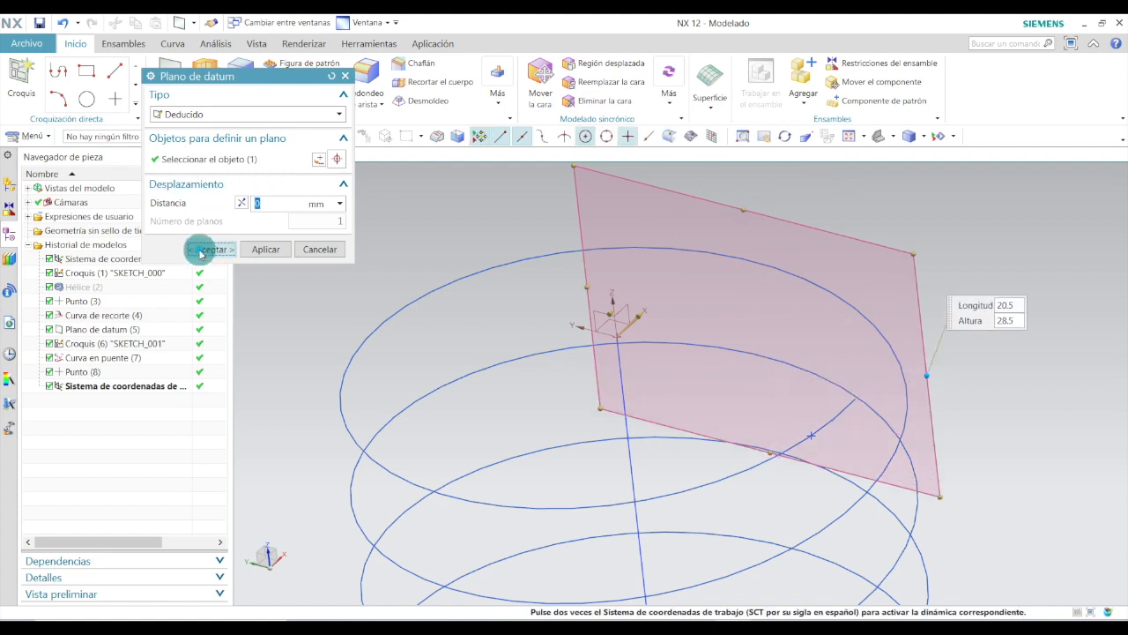
{"action": "left_click", "coordinate": [210, 250]}
Start a sketch on the new datum plane with its vertical reference along the Z axis
{"action": "scroll", "coordinate": [497, 385], "scroll_direction": "down", "scroll_amount": 2}
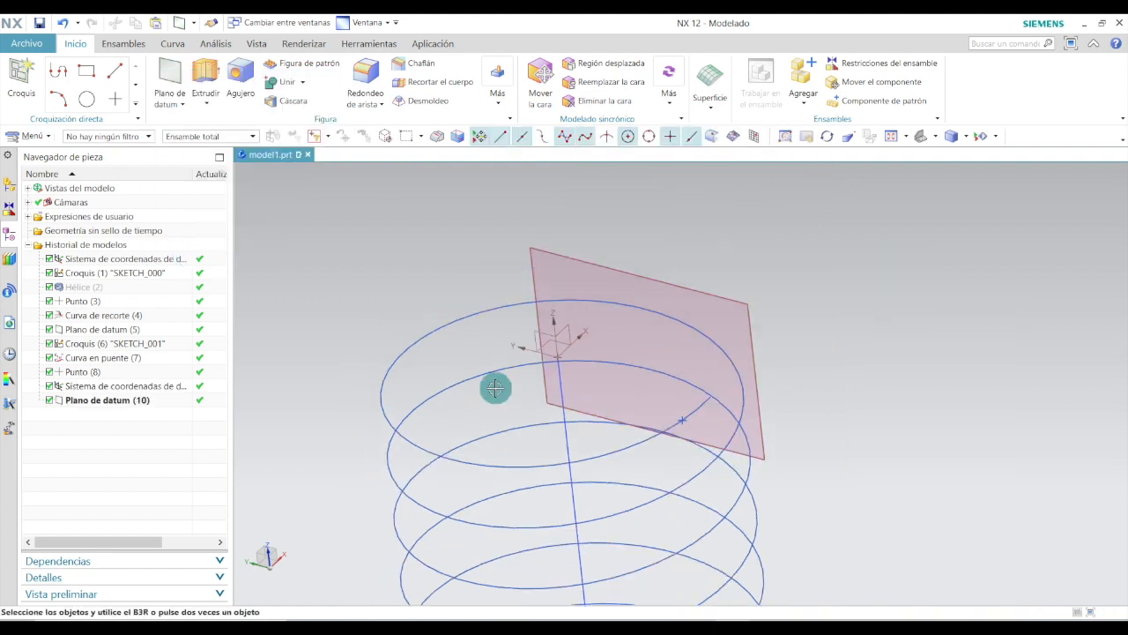
{"action": "left_click", "coordinate": [21, 78]}
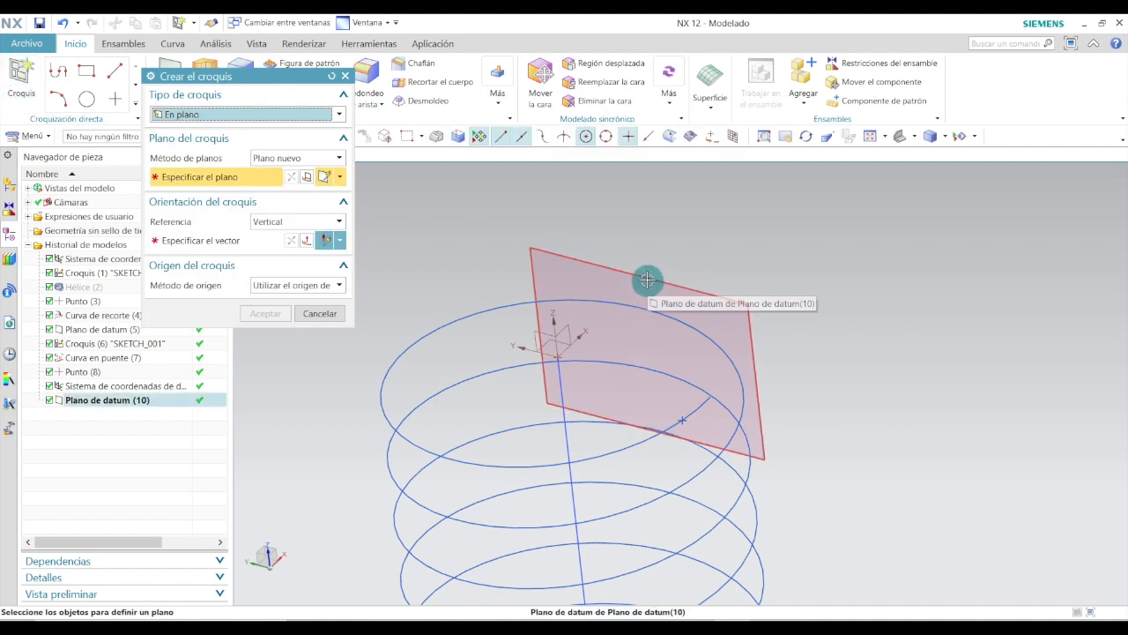
{"action": "left_click", "coordinate": [648, 281]}
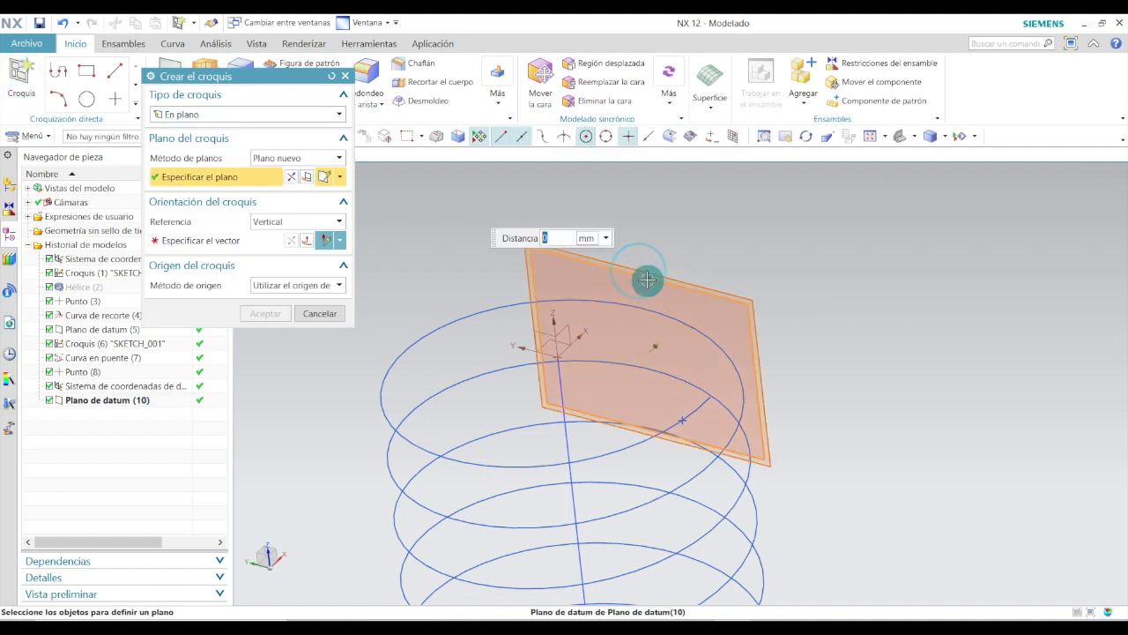
{"action": "left_click", "coordinate": [204, 245]}
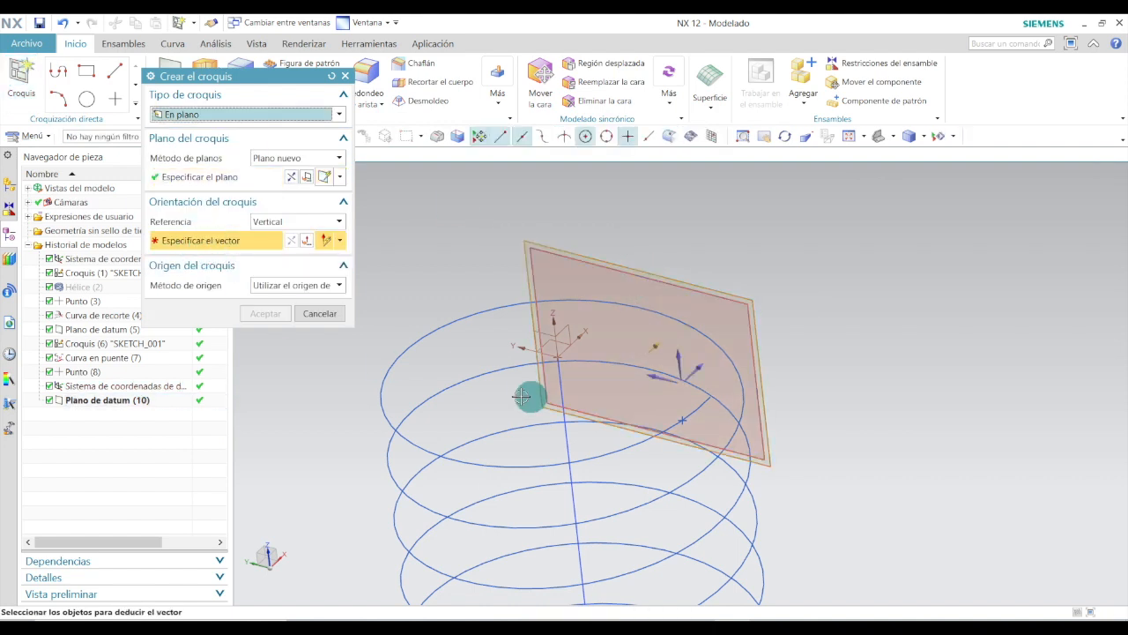
{"action": "left_click", "coordinate": [680, 354]}
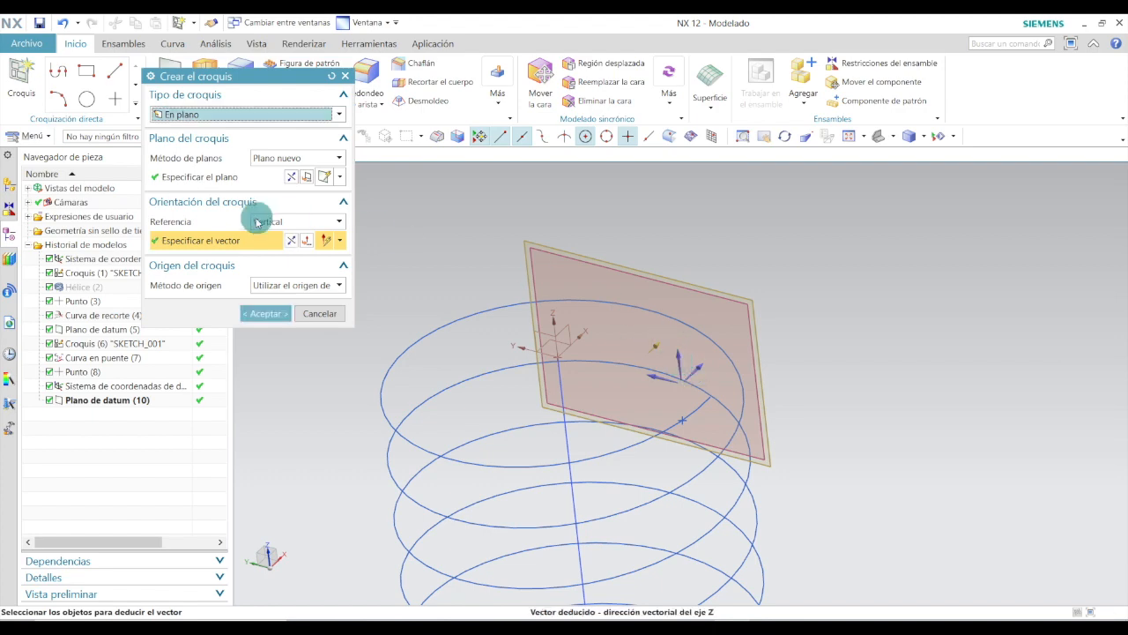
{"action": "left_click", "coordinate": [282, 314]}
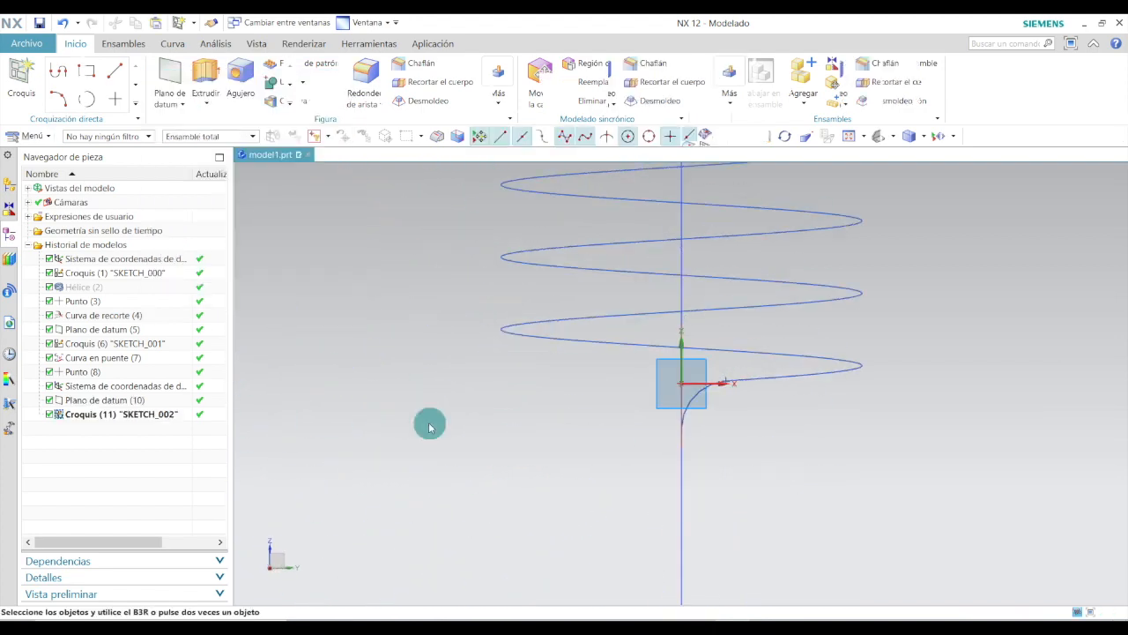
Draw a 20 mm horizontal line at 180° from the coordinate system's origin toward the trimmed helix end
{"action": "scroll", "coordinate": [476, 360], "scroll_direction": "up", "scroll_amount": 10}
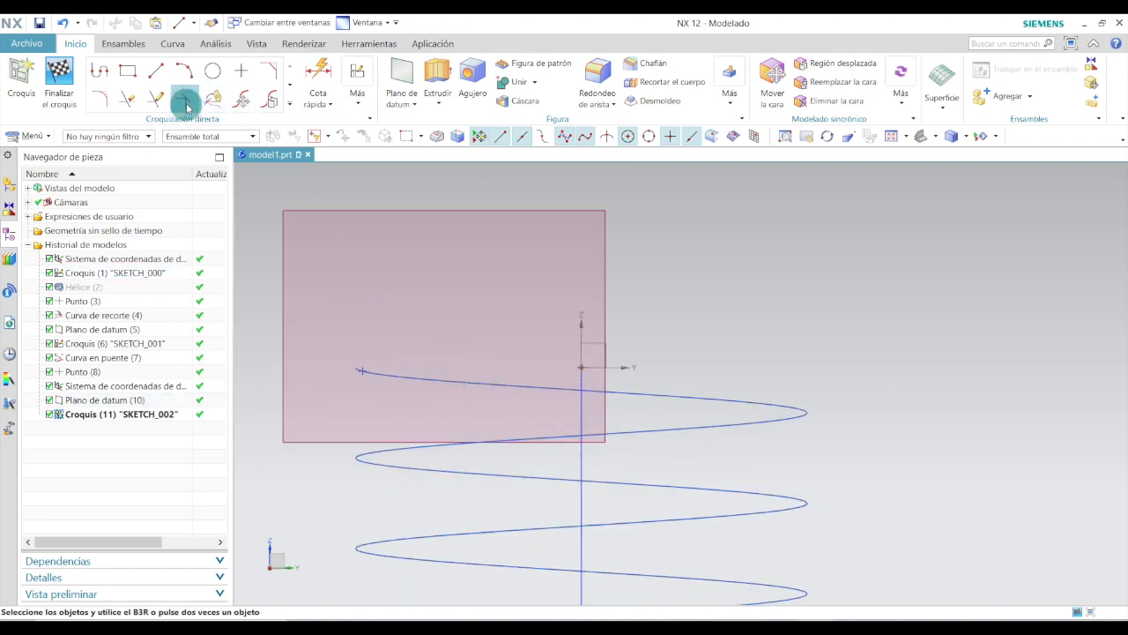
{"action": "left_click", "coordinate": [156, 79]}
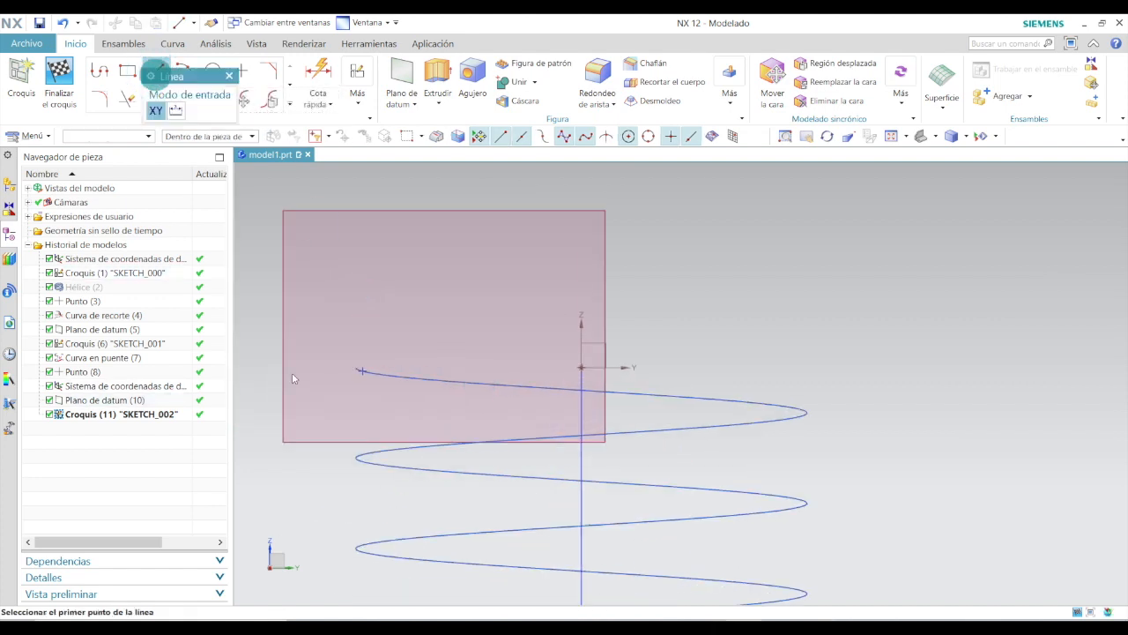
{"action": "left_click", "coordinate": [580, 366]}
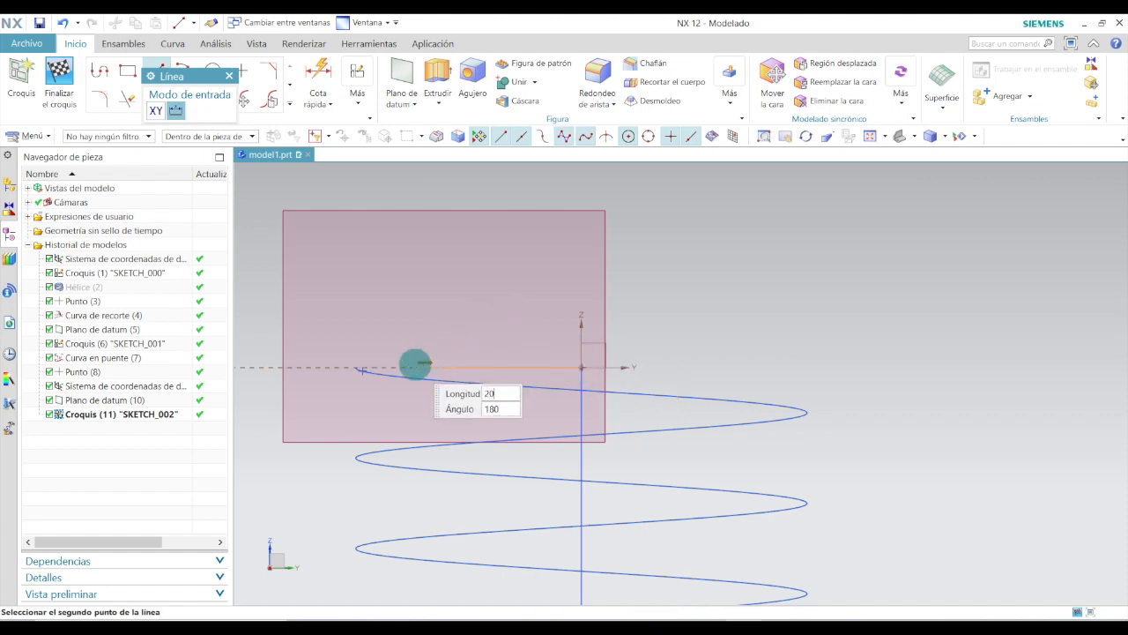
{"action": "key", "text": "Return"}
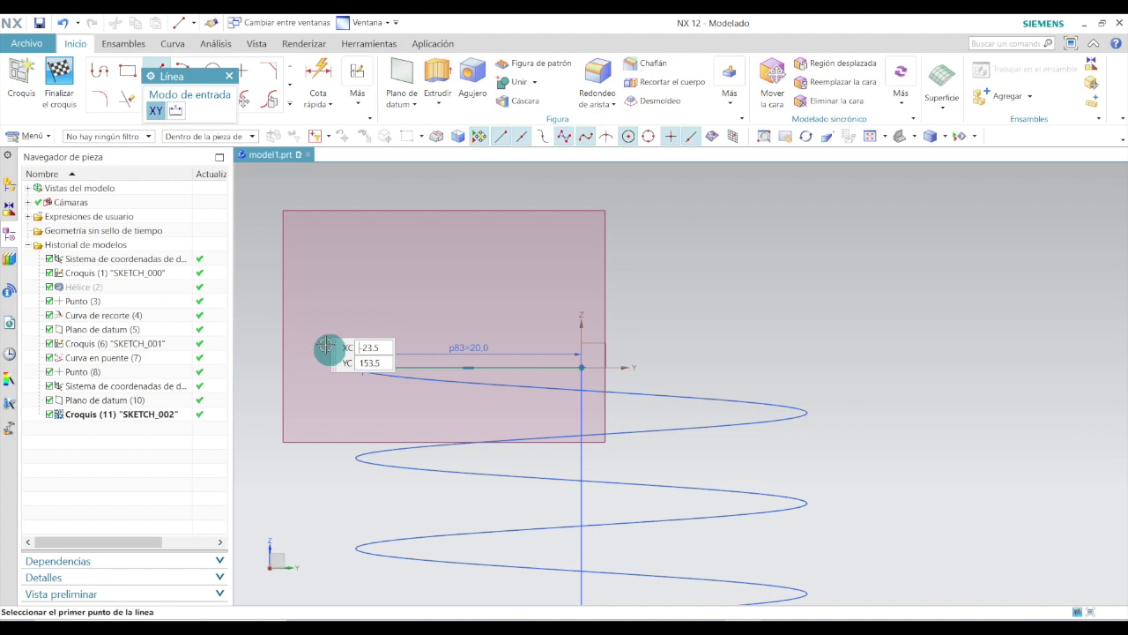
{"action": "scroll", "coordinate": [418, 370], "scroll_direction": "up", "scroll_amount": 1}
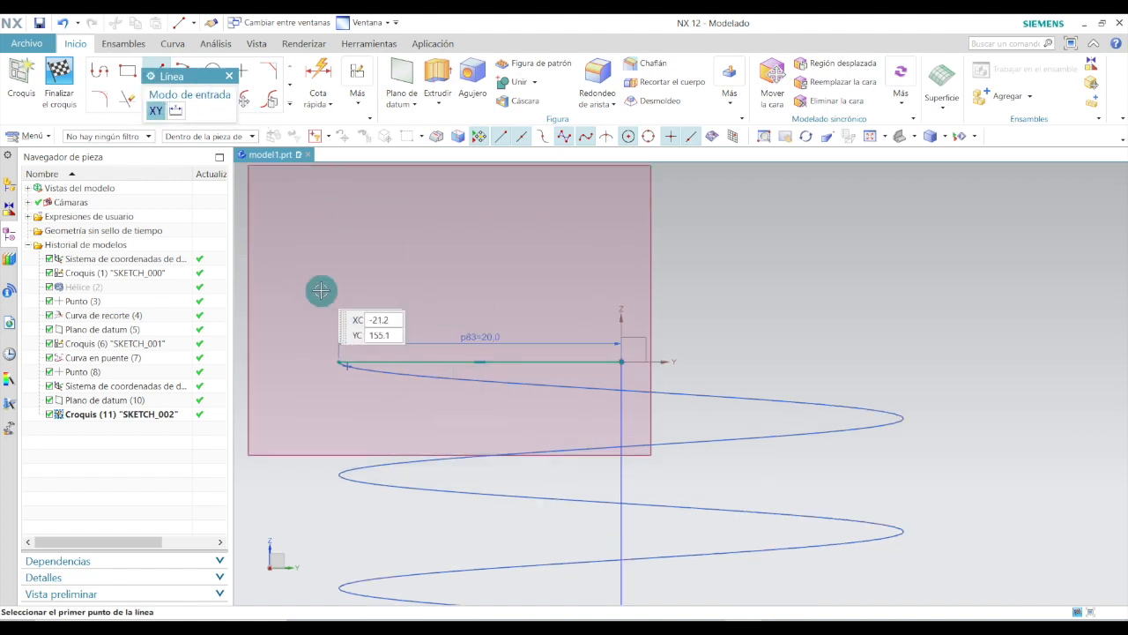
Draw two stacked vertical lines upward from the outer end of the horizontal line, the lower one about 6.2 mm long
{"action": "left_click", "coordinate": [339, 362]}
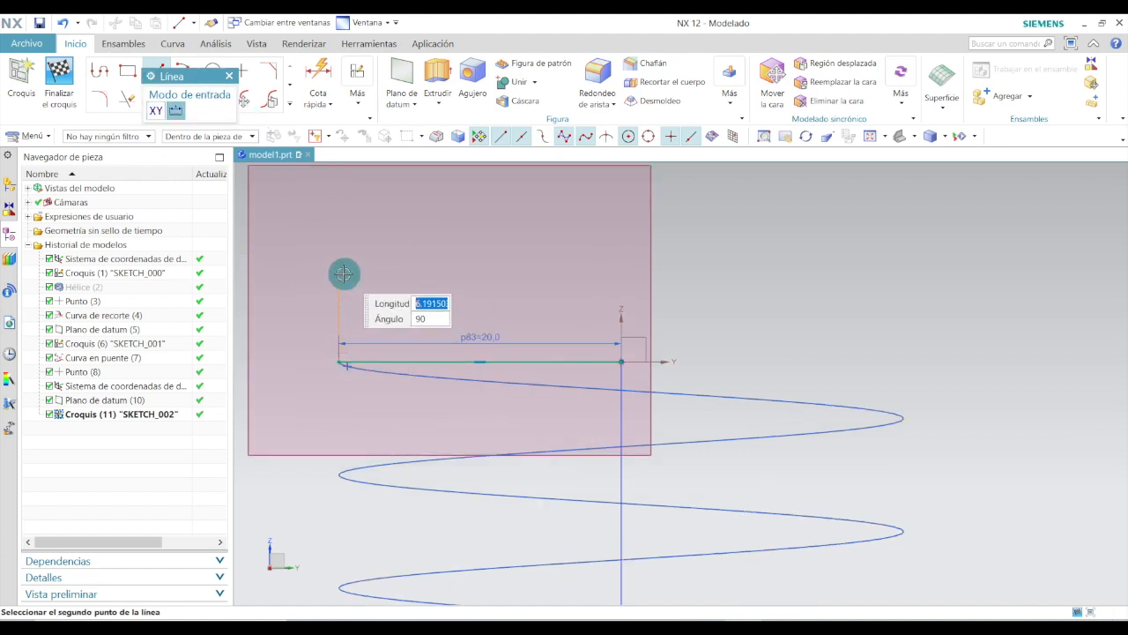
{"action": "left_click", "coordinate": [344, 275]}
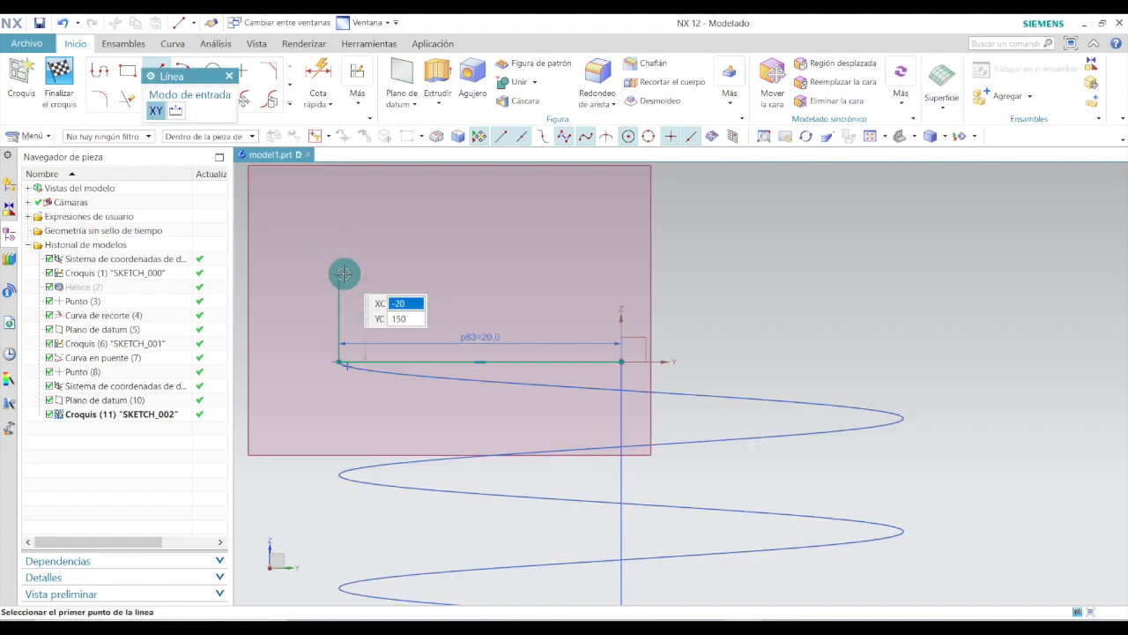
{"action": "left_click", "coordinate": [339, 274]}
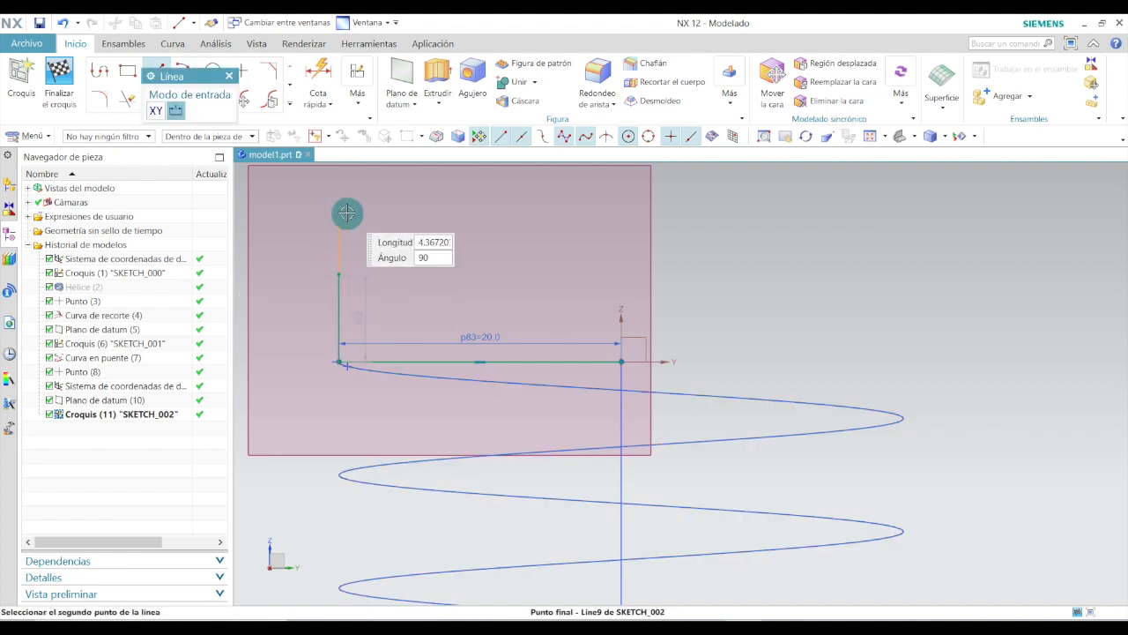
{"action": "left_click", "coordinate": [340, 195]}
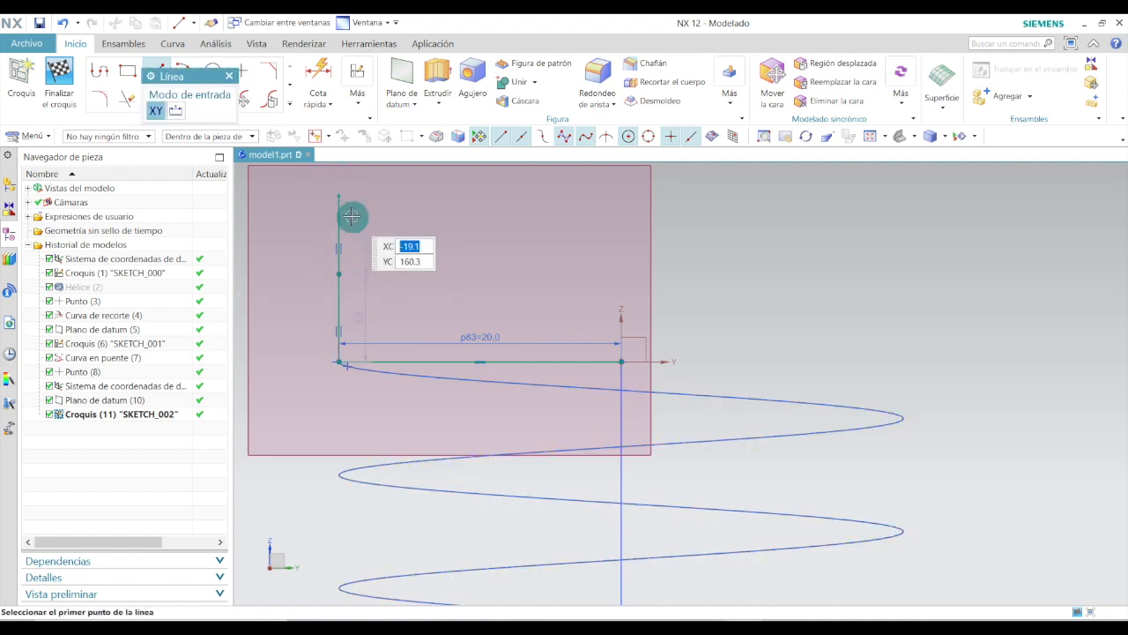
{"action": "key", "text": "Escape"}
Set the length of both the lower and the upper vertical line to 5 mm
{"action": "left_click_drag", "start_coordinate": [350, 315], "coordinate": [297, 323]}
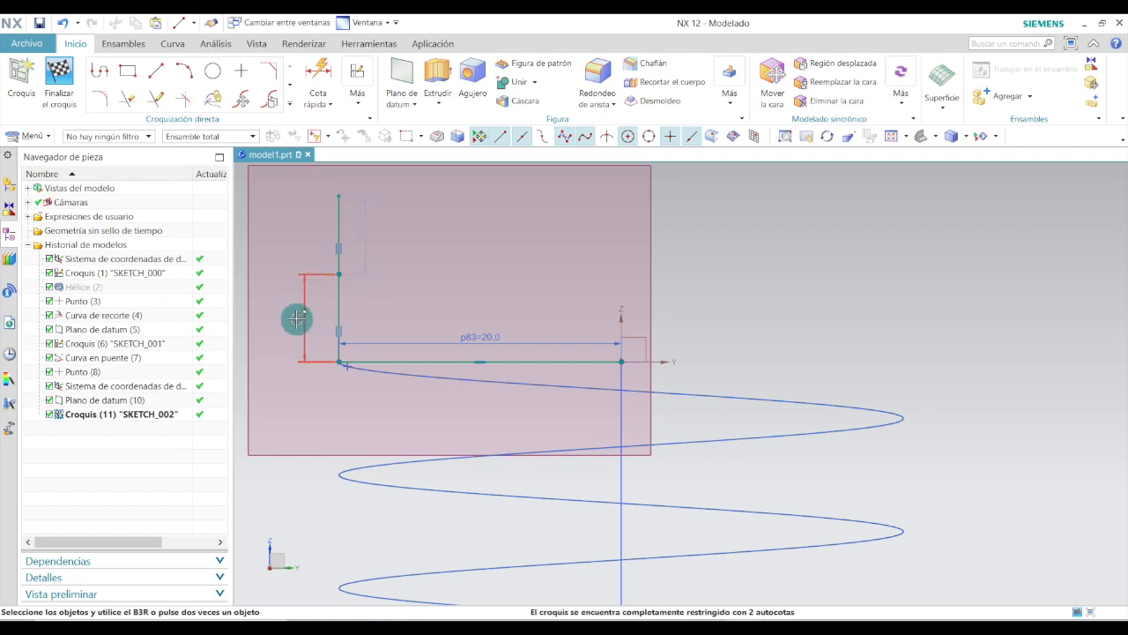
{"action": "double_click", "coordinate": [297, 320]}
{"action": "left_click", "coordinate": [353, 333]}
{"action": "key", "text": "Return"}
{"action": "left_click", "coordinate": [317, 463]}
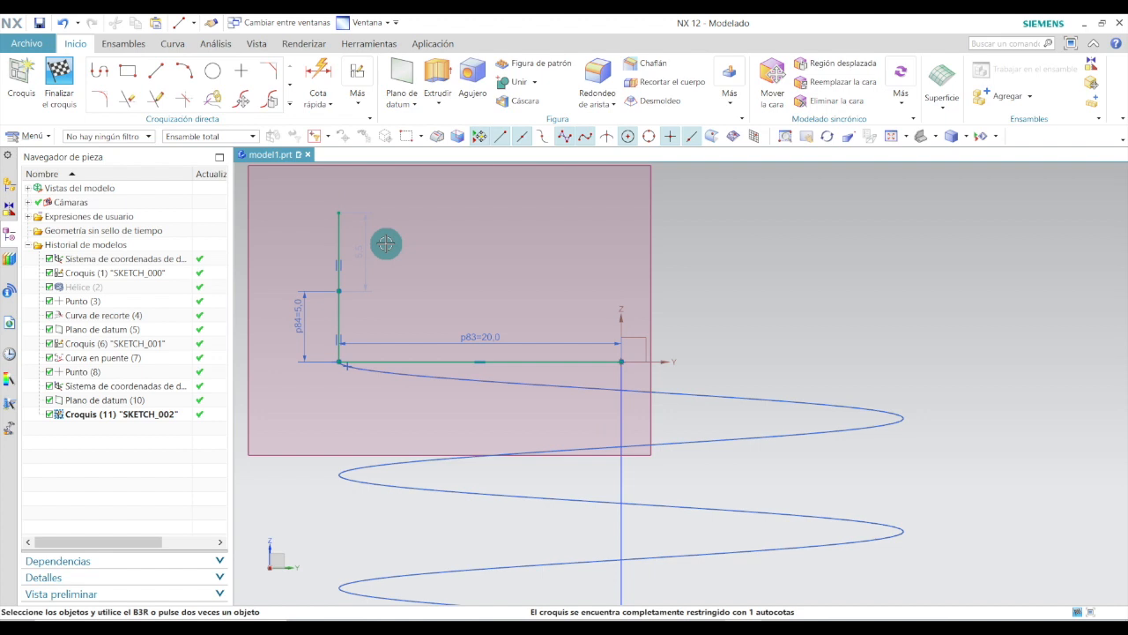
{"action": "double_click", "coordinate": [316, 246]}
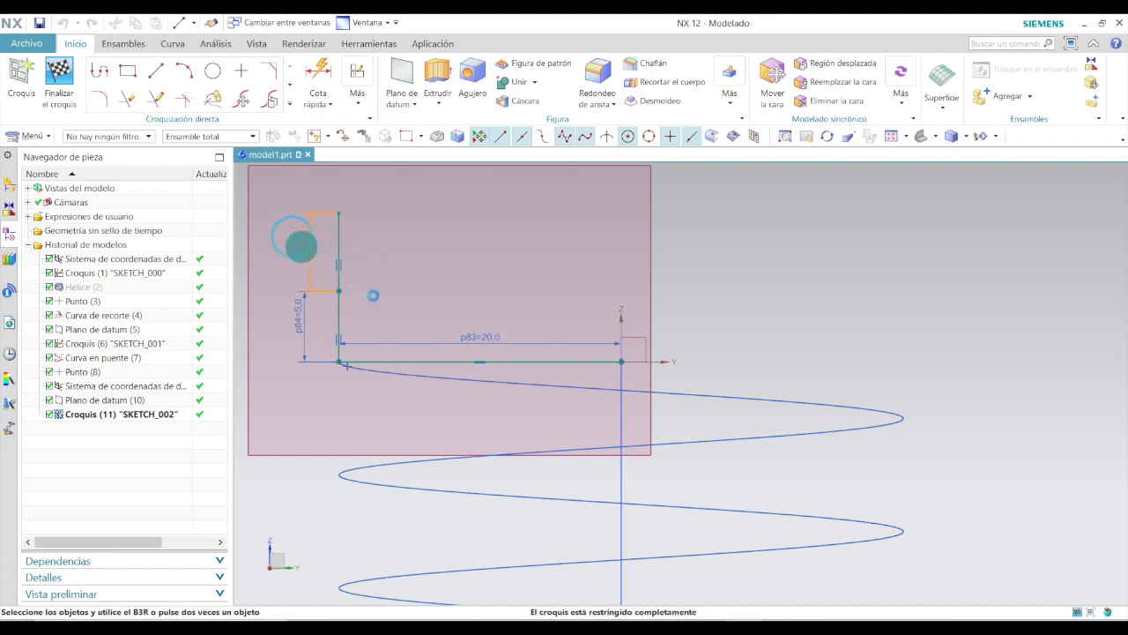
{"action": "key", "text": "Return"}
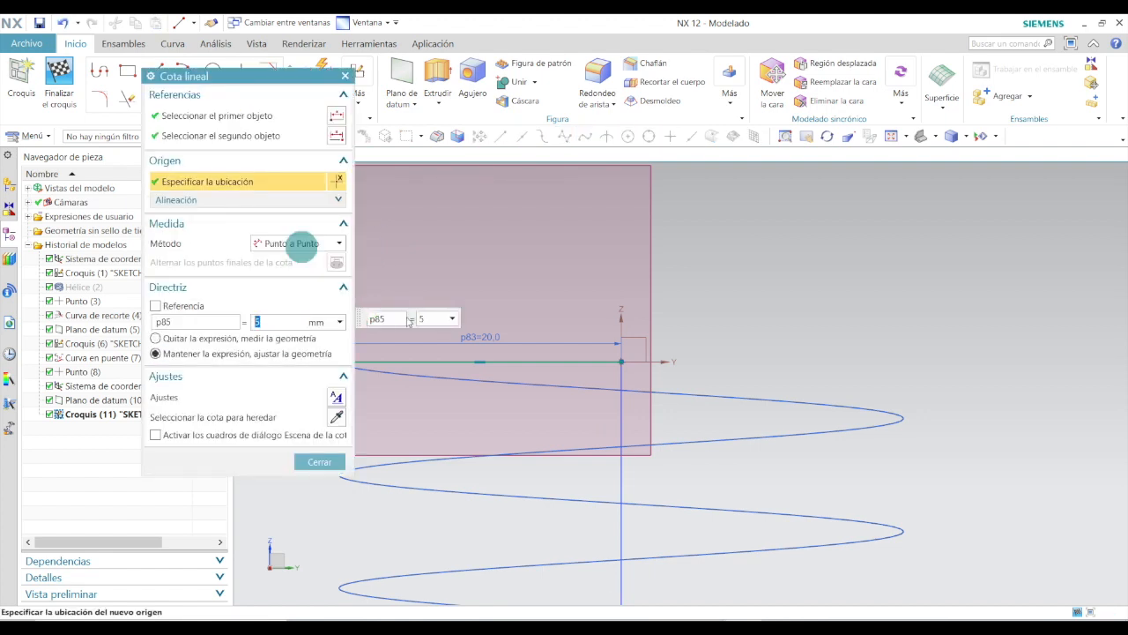
{"action": "left_click", "coordinate": [319, 463]}
{"action": "scroll", "coordinate": [589, 423], "scroll_direction": "down", "scroll_amount": 2}
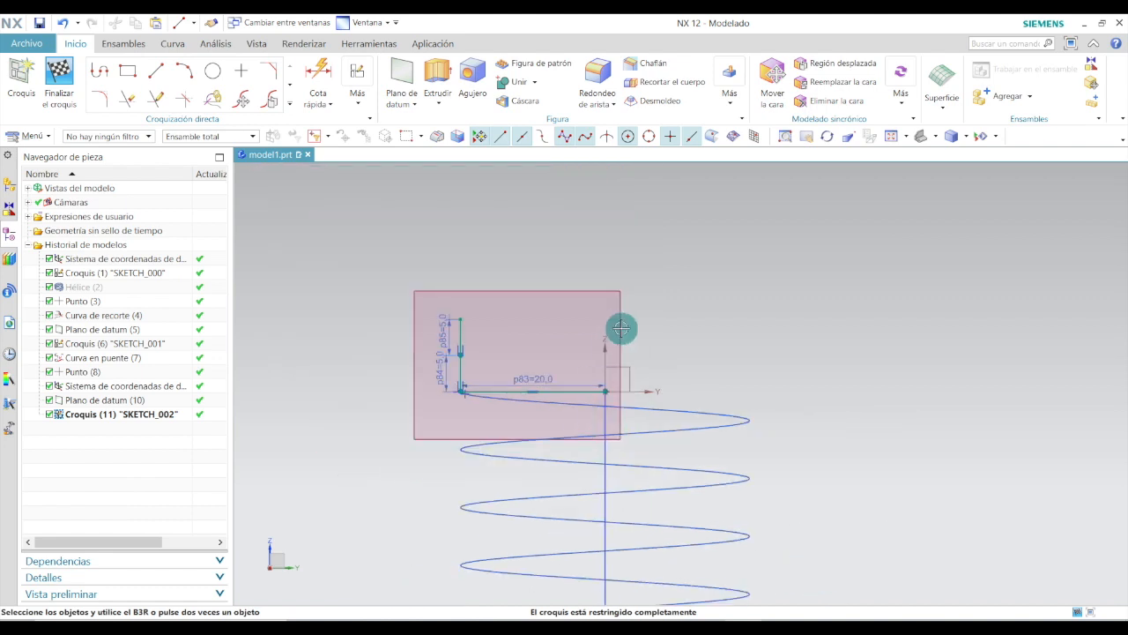
{"action": "scroll", "coordinate": [620, 322], "scroll_direction": "up", "scroll_amount": 1}
{"action": "left_click", "coordinate": [183, 73]}
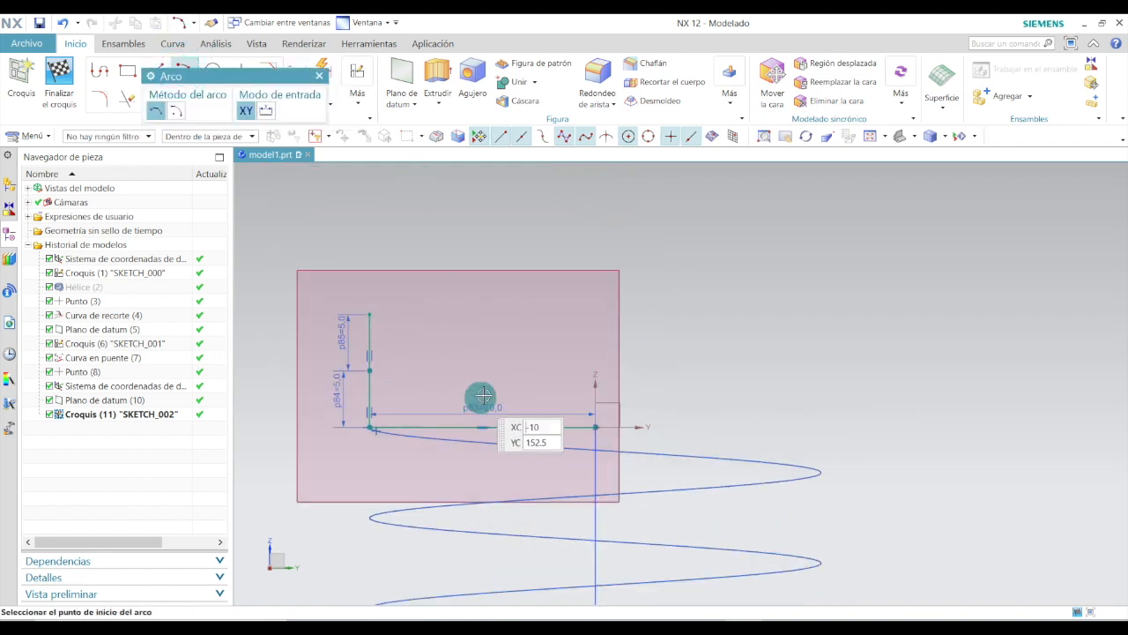
{"action": "key", "text": "Escape"}
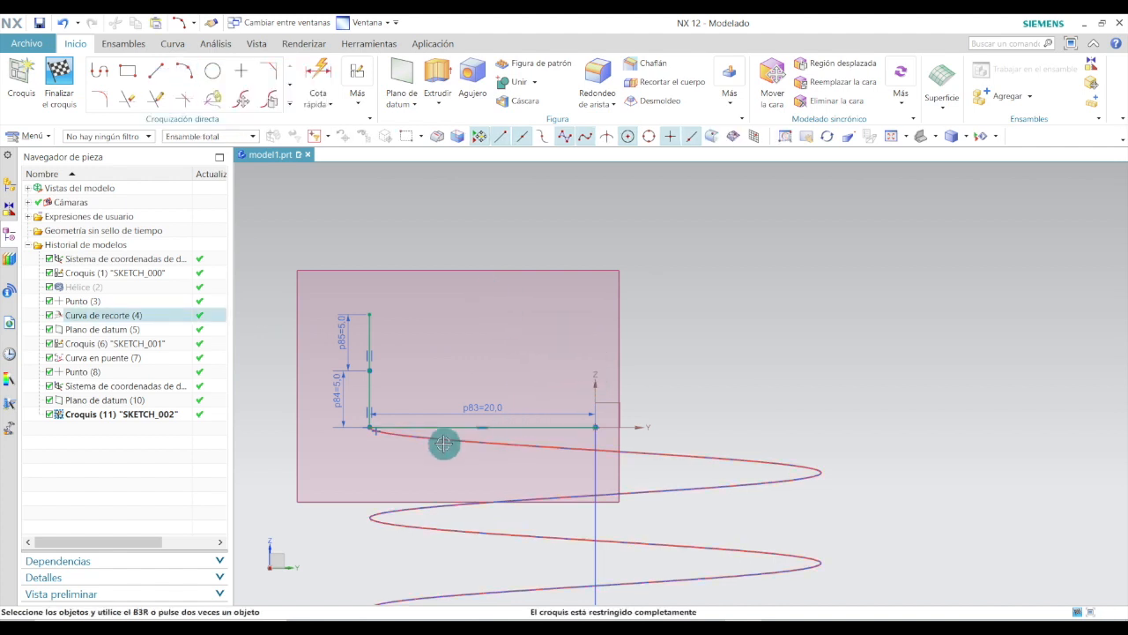
Delete the 20 mm horizontal line and its constraint symbol from the hook sketch
{"action": "scroll", "coordinate": [509, 427], "scroll_direction": "up", "scroll_amount": 1}
{"action": "right_click", "coordinate": [505, 428]}
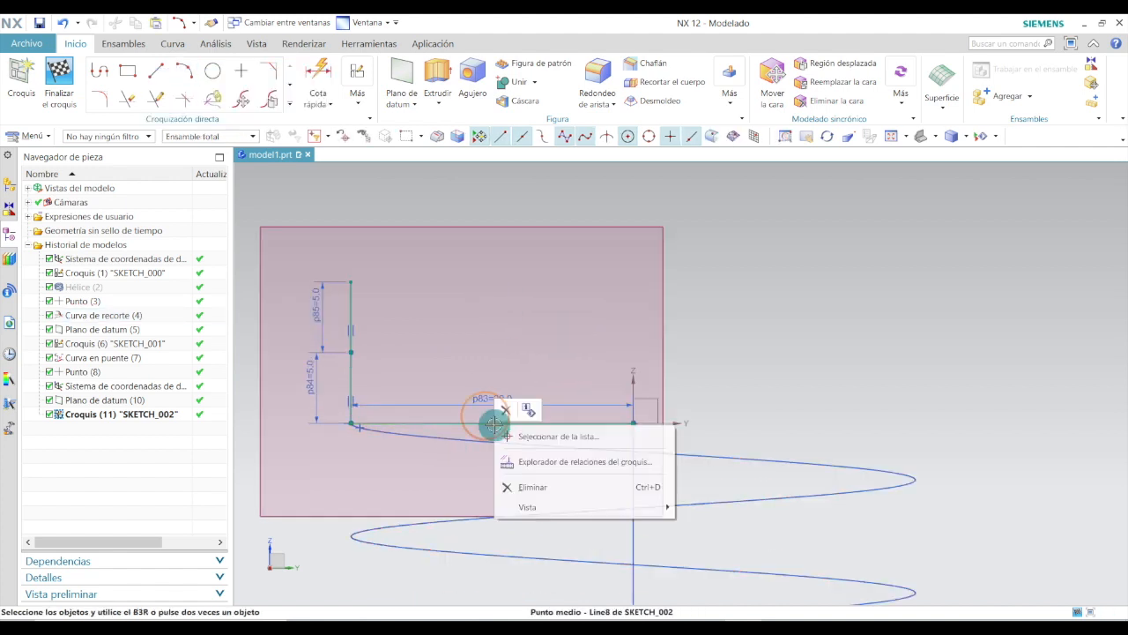
{"action": "left_click", "coordinate": [539, 484]}
{"action": "right_click", "coordinate": [517, 418]}
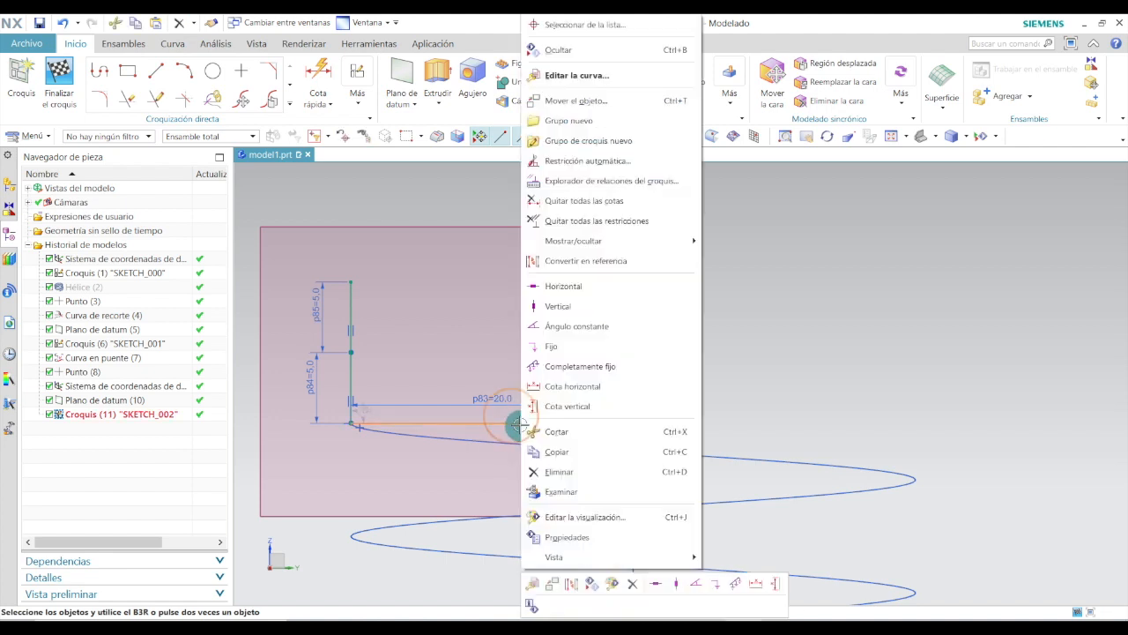
{"action": "left_click", "coordinate": [569, 481]}
Delete the lower 5 mm vertical line and its constraint symbols, keeping only the upper vertical line
{"action": "left_click", "coordinate": [355, 379]}
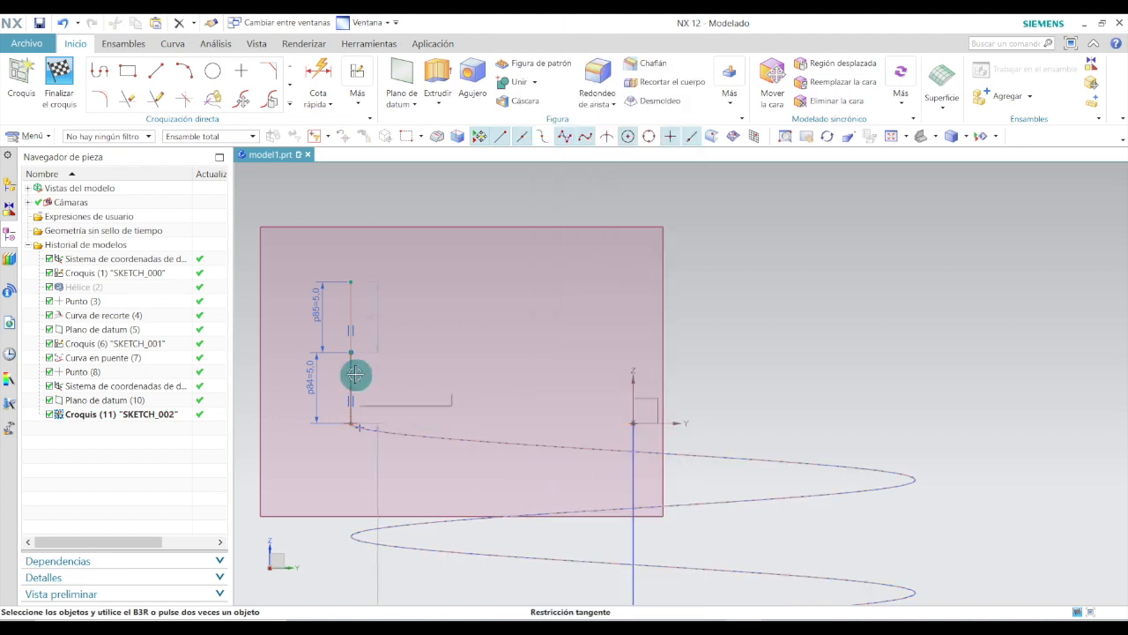
{"action": "left_click", "coordinate": [356, 391]}
{"action": "right_click", "coordinate": [355, 390]}
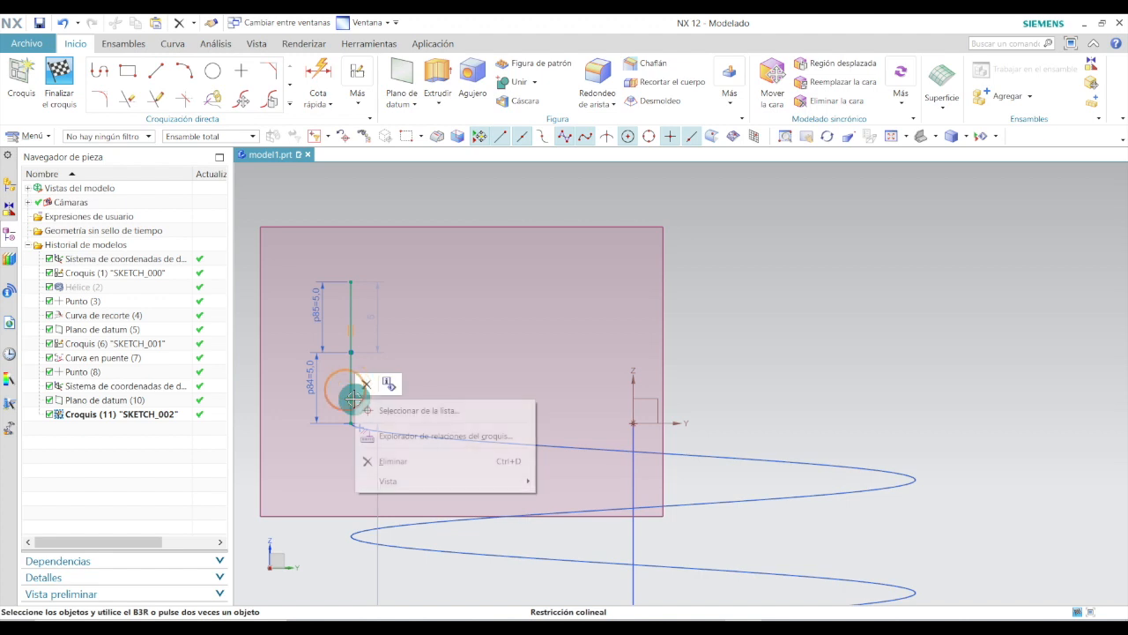
{"action": "left_click", "coordinate": [388, 457]}
{"action": "right_click", "coordinate": [353, 391]}
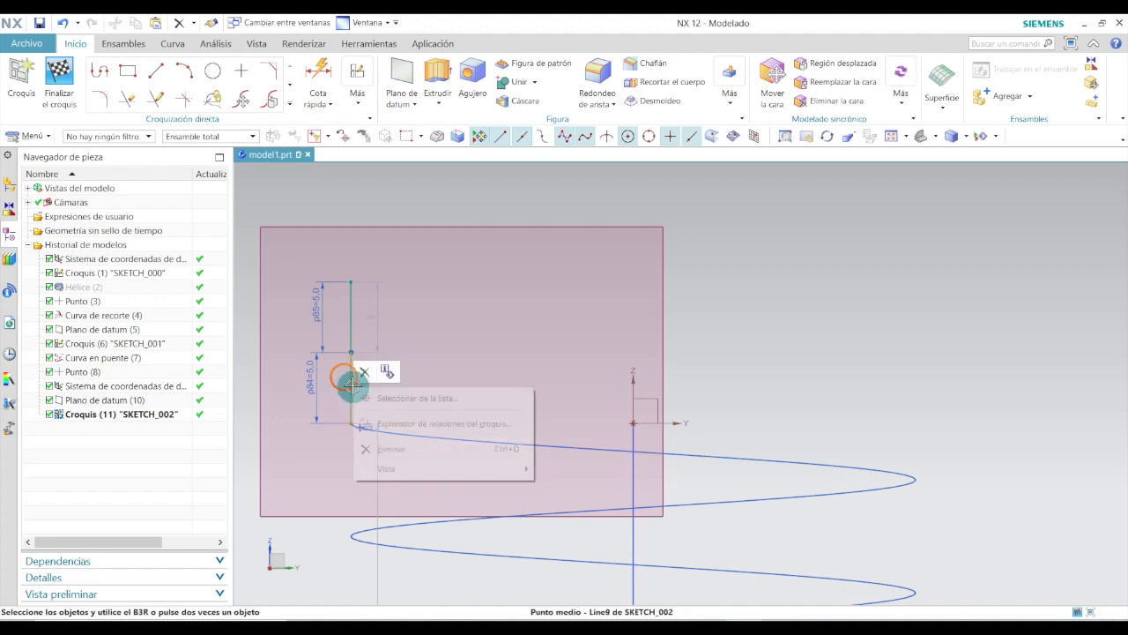
{"action": "left_click", "coordinate": [408, 446]}
{"action": "right_click", "coordinate": [352, 388]}
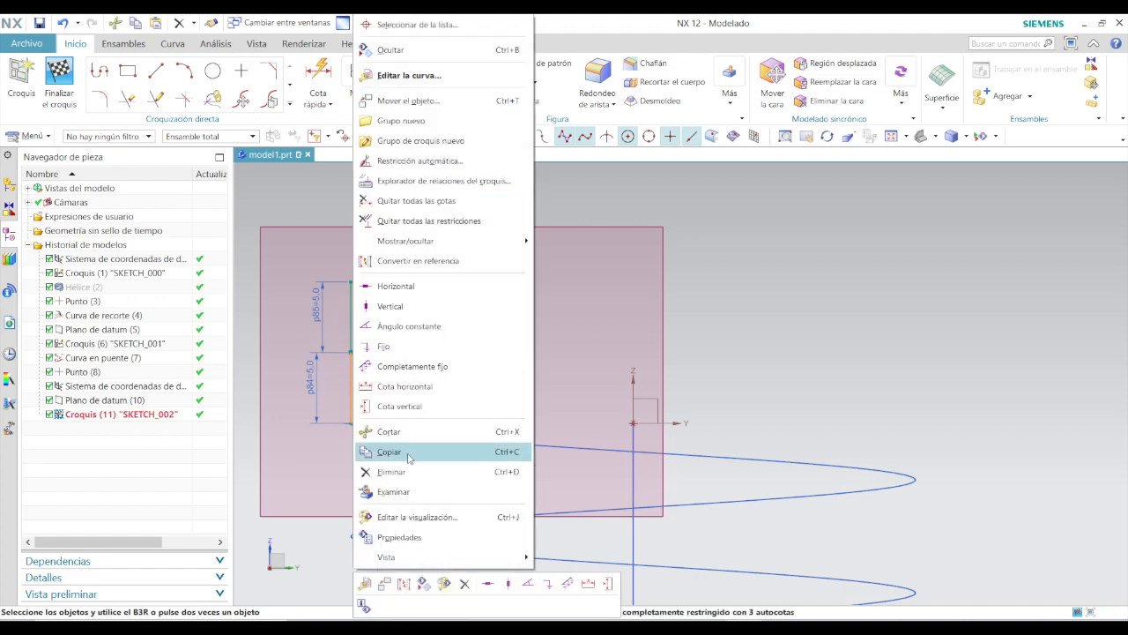
{"action": "left_click", "coordinate": [407, 471]}
{"action": "left_click", "coordinate": [439, 456]}
Draw a three-point arc of about 19.5 mm radius from the vertical line's upper end across the spring axis, bulging upward
{"action": "scroll", "coordinate": [559, 394], "scroll_direction": "down", "scroll_amount": 1}
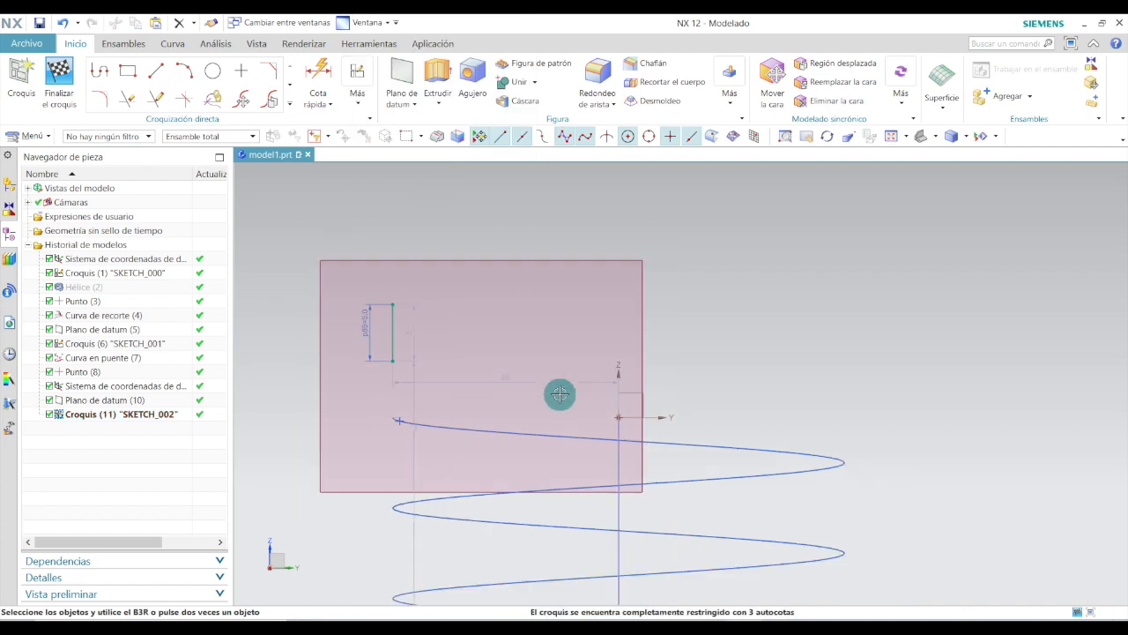
{"action": "left_click", "coordinate": [186, 72]}
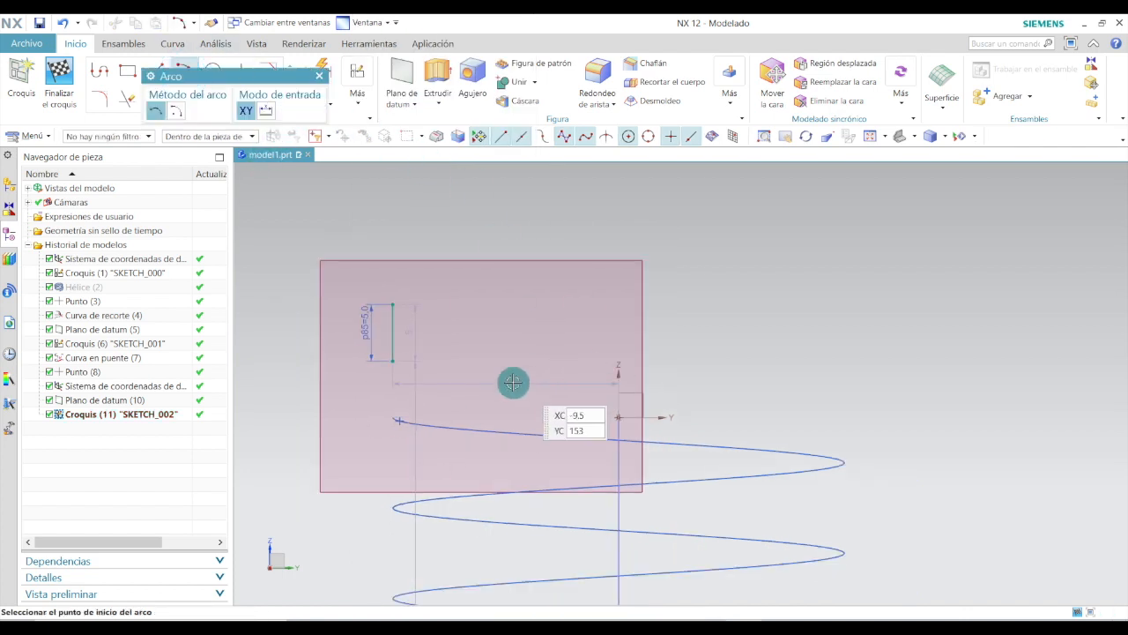
{"action": "left_click", "coordinate": [392, 305]}
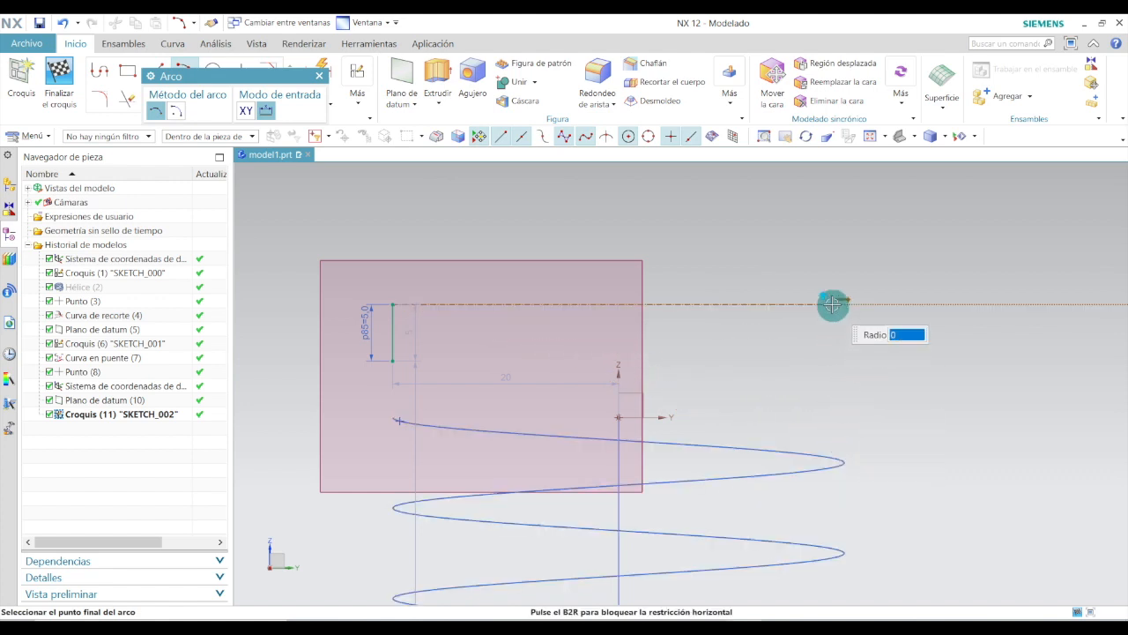
{"action": "left_click", "coordinate": [832, 305]}
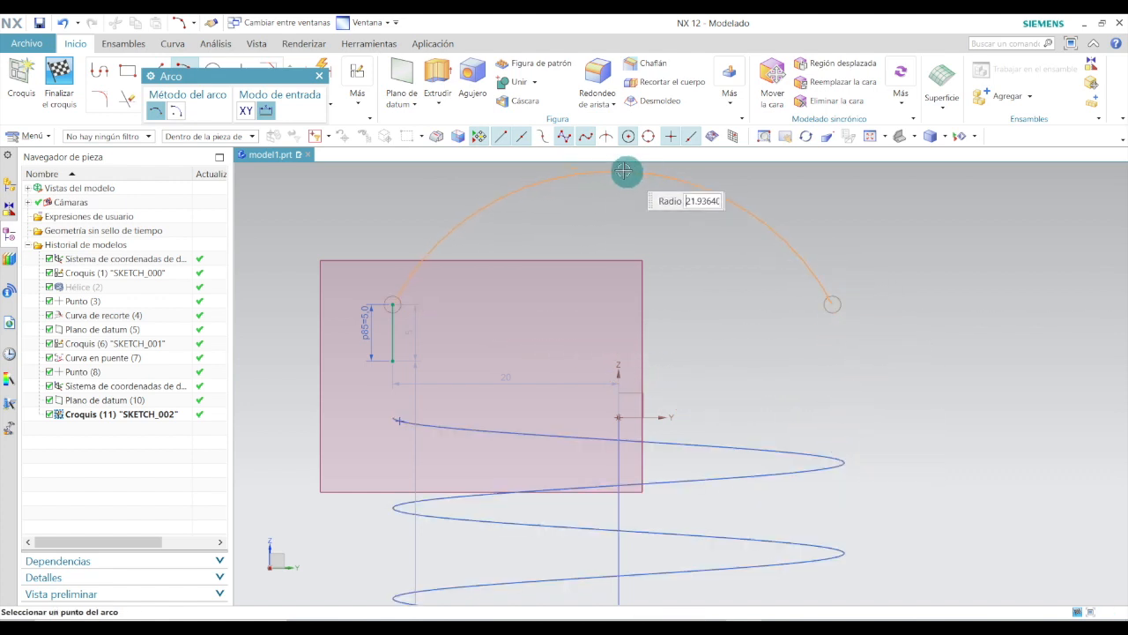
{"action": "scroll", "coordinate": [600, 267], "scroll_direction": "down", "scroll_amount": 4}
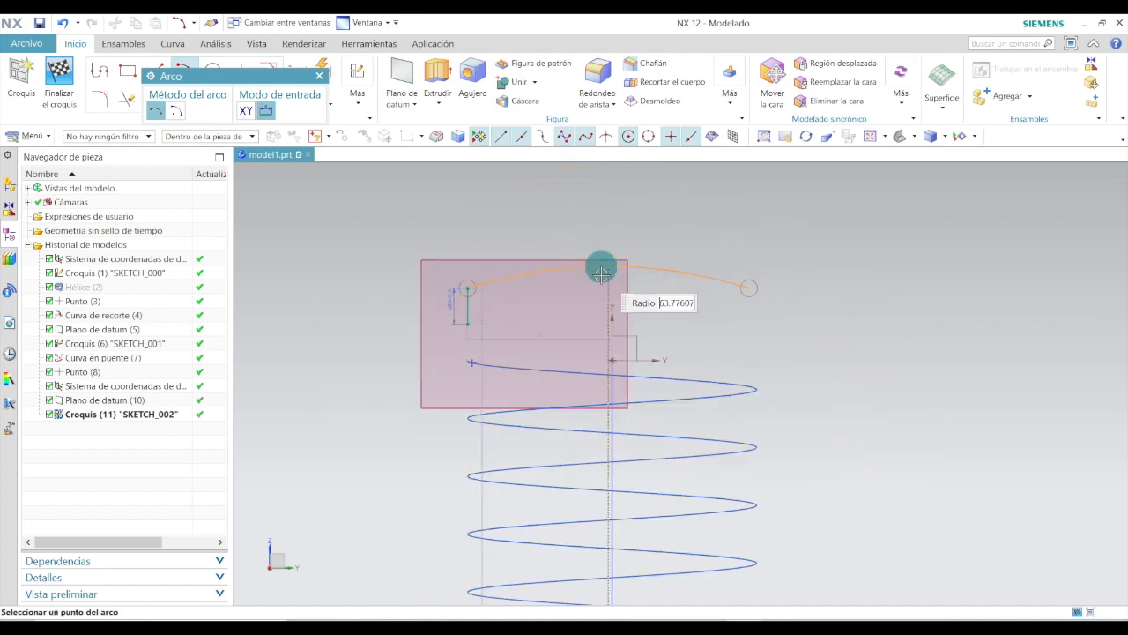
{"action": "left_click", "coordinate": [611, 194]}
{"action": "scroll", "coordinate": [609, 234], "scroll_direction": "up", "scroll_amount": 3}
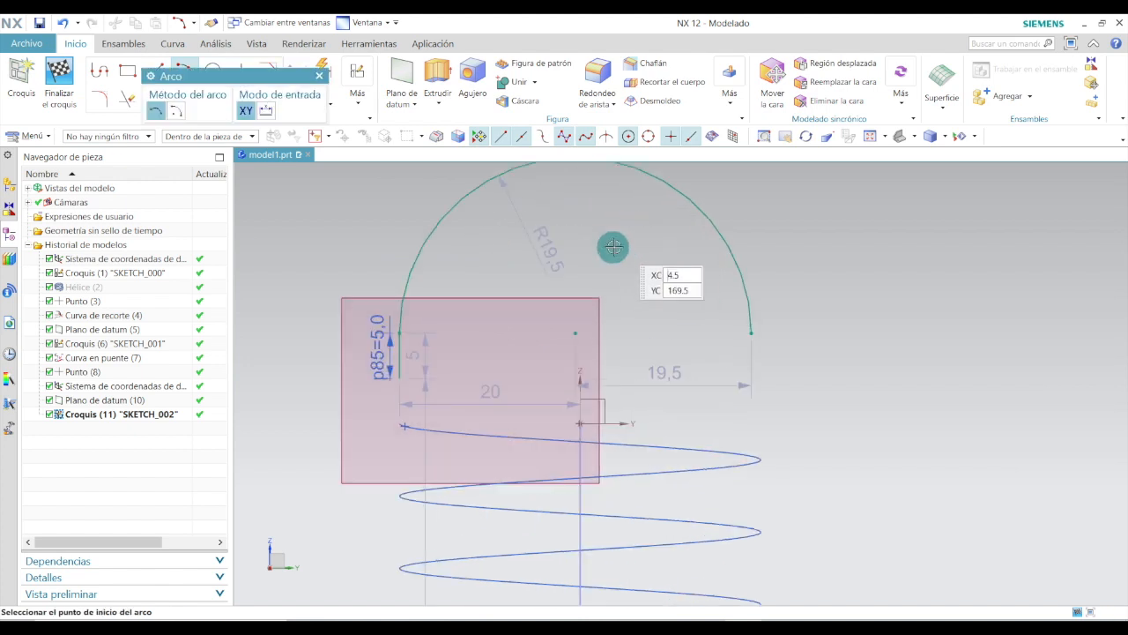
{"action": "key", "text": "Escape"}
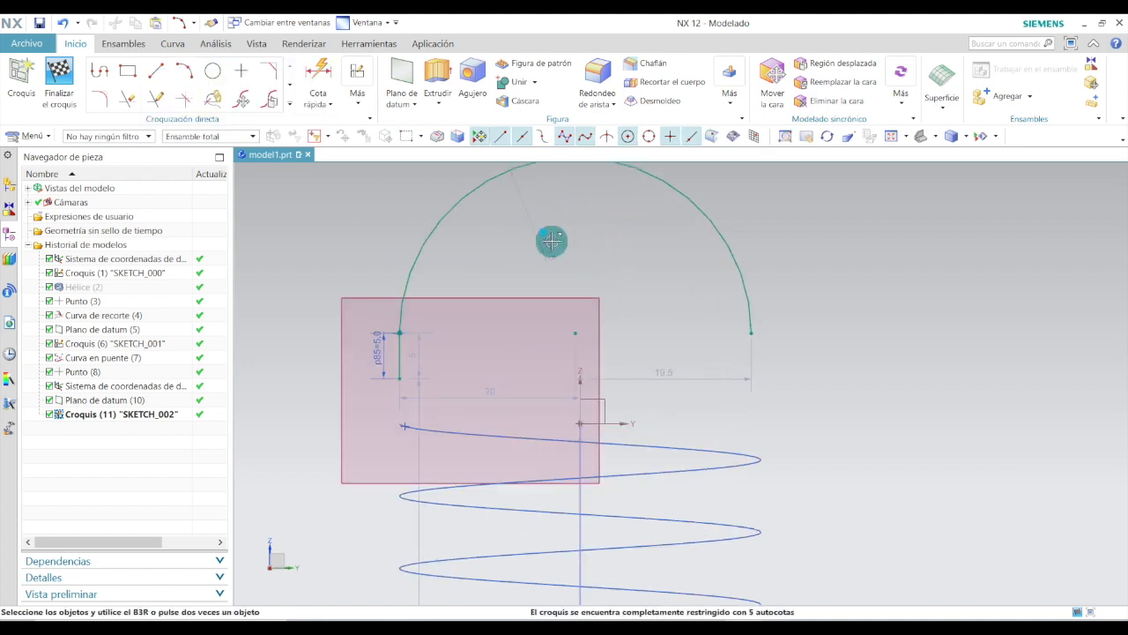
Set the radius of the hook arc to 20 mm
{"action": "double_click", "coordinate": [565, 251]}
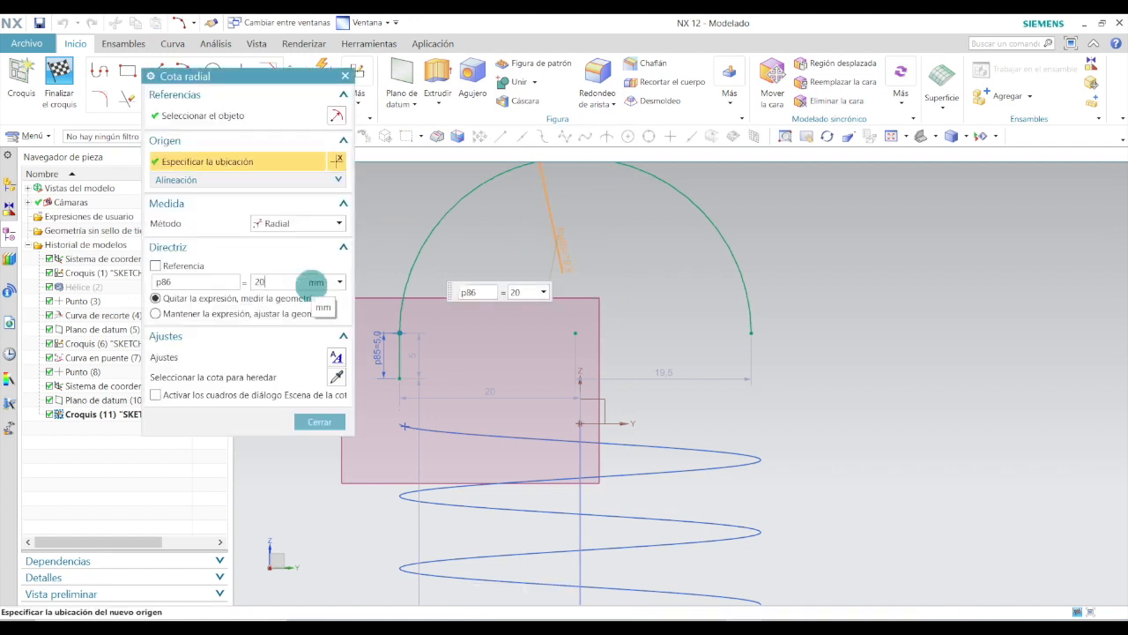
{"action": "type", "text": "20"}
{"action": "key", "text": "Return"}
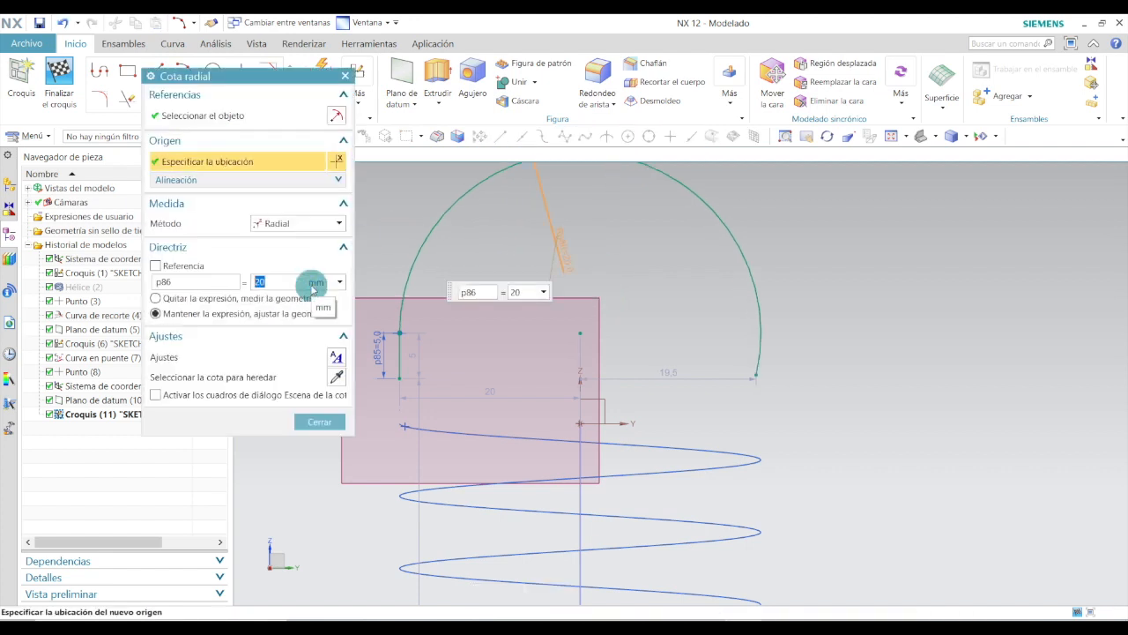
{"action": "left_click", "coordinate": [320, 423]}
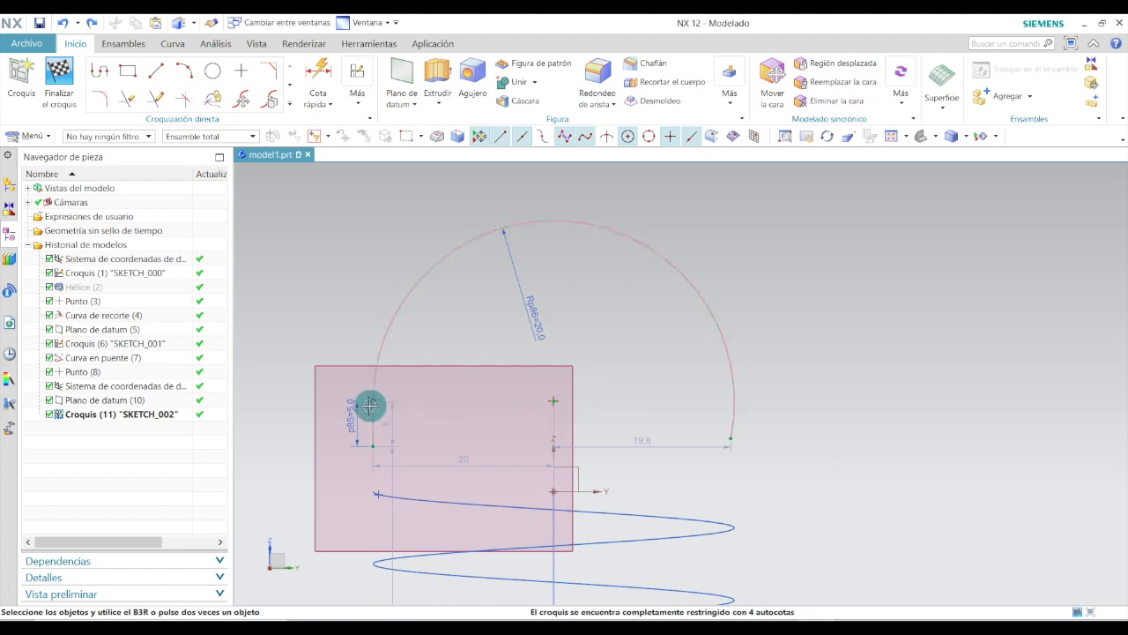
Remove all constraints from the hook arc
{"action": "right_click", "coordinate": [732, 435]}
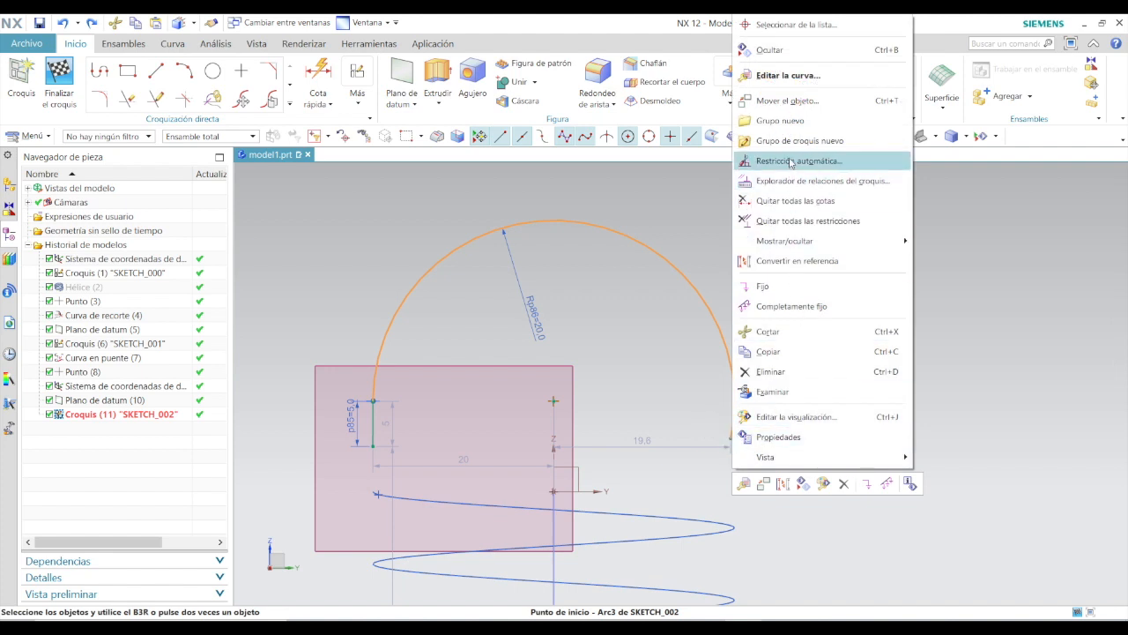
{"action": "left_click", "coordinate": [779, 225]}
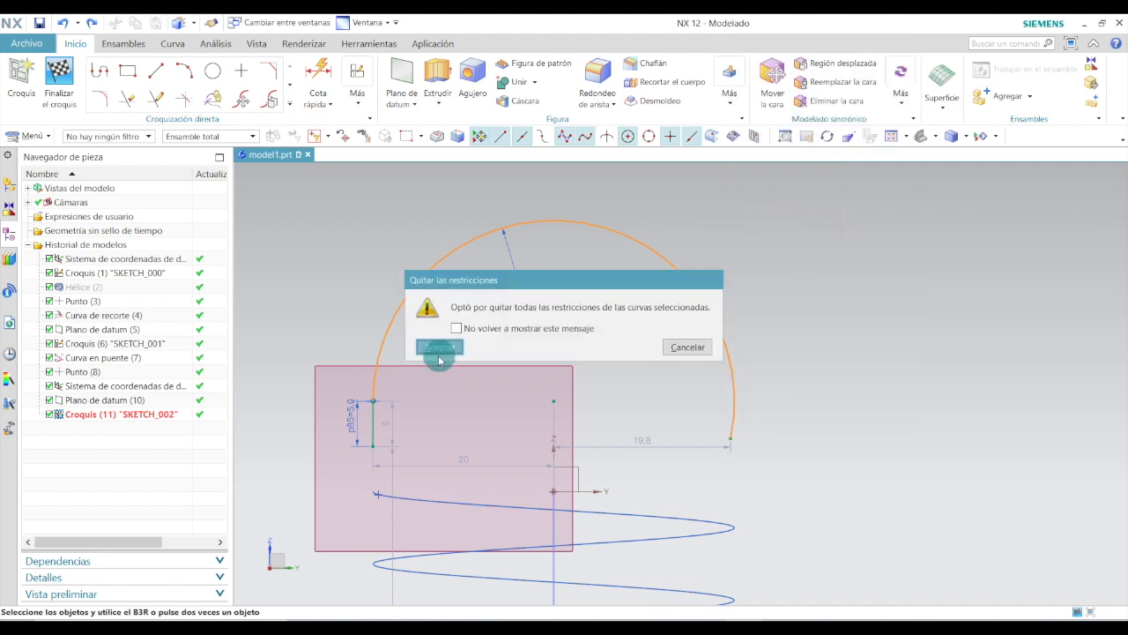
{"action": "left_click", "coordinate": [437, 347]}
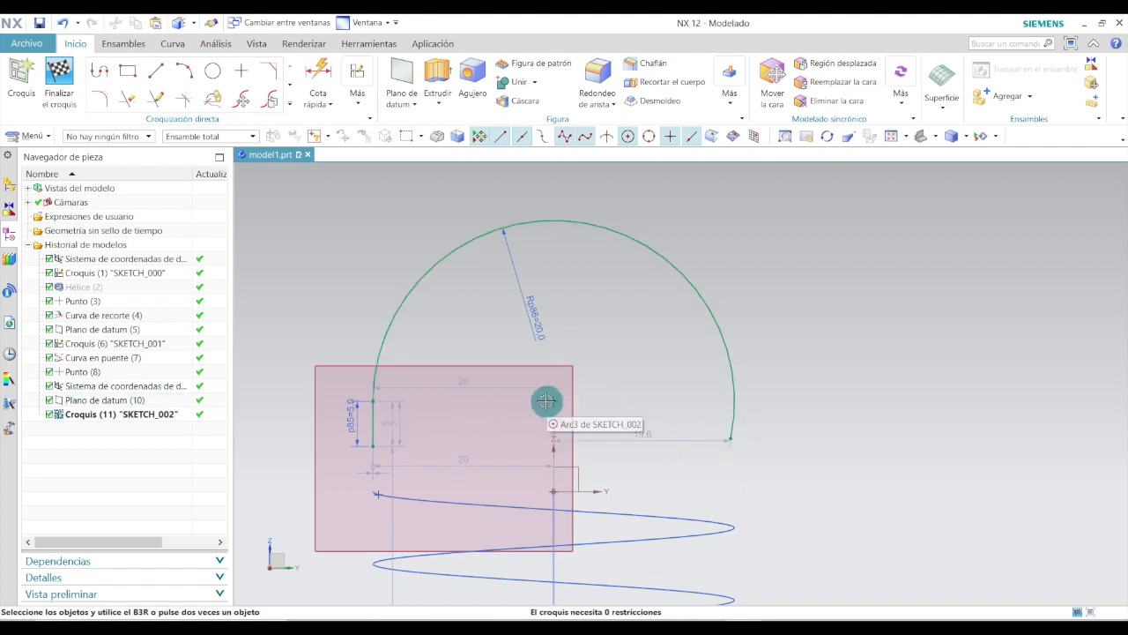
Add a vertical dimension between the hook arc's centre and its free end
{"action": "left_click", "coordinate": [318, 72]}
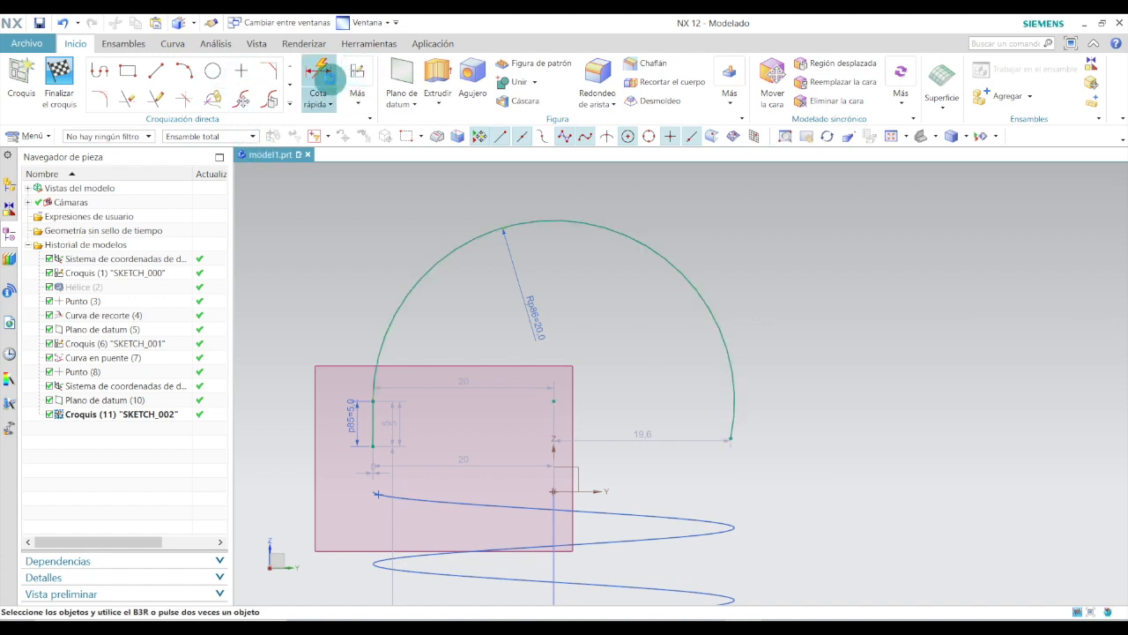
{"action": "left_click", "coordinate": [553, 402]}
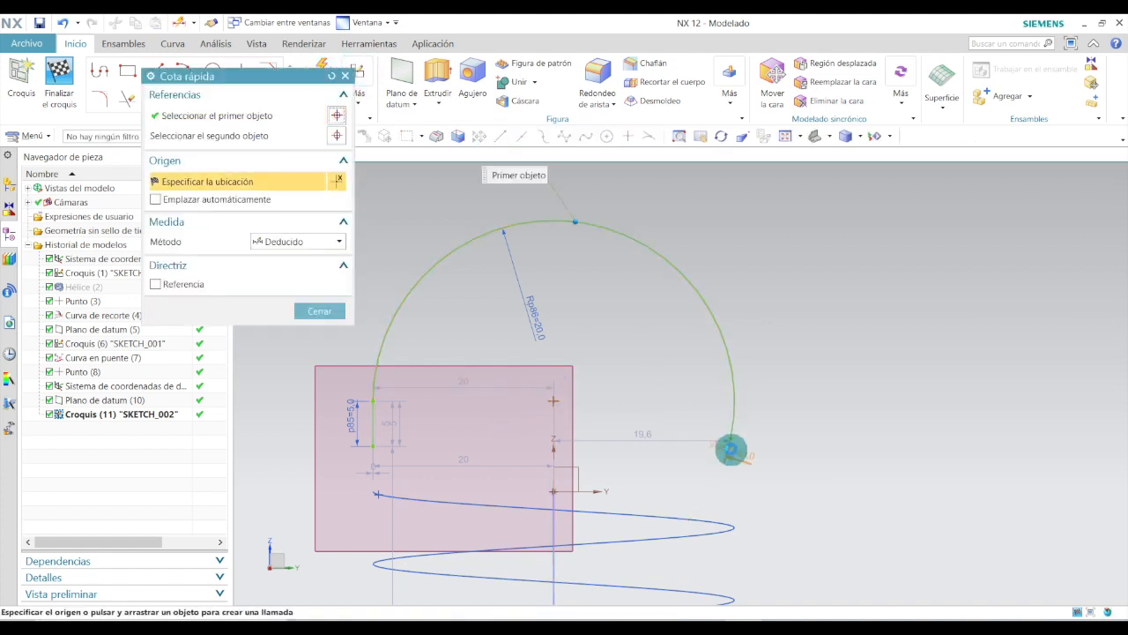
{"action": "left_click", "coordinate": [730, 440]}
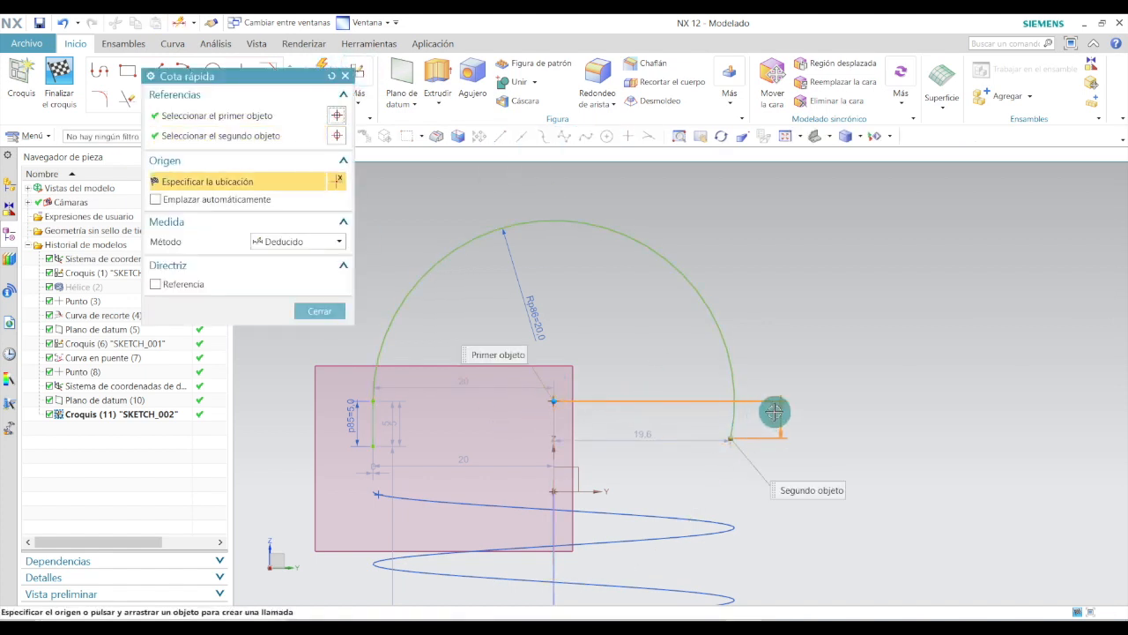
{"action": "left_click", "coordinate": [768, 412]}
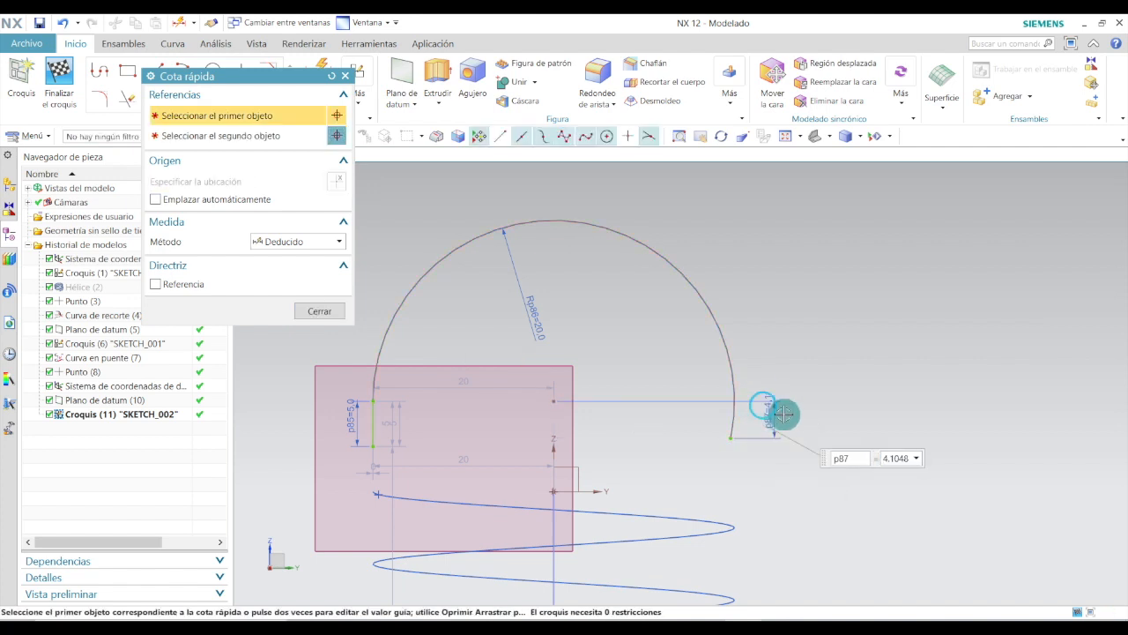
{"action": "left_click", "coordinate": [789, 416]}
{"action": "left_click", "coordinate": [778, 406]}
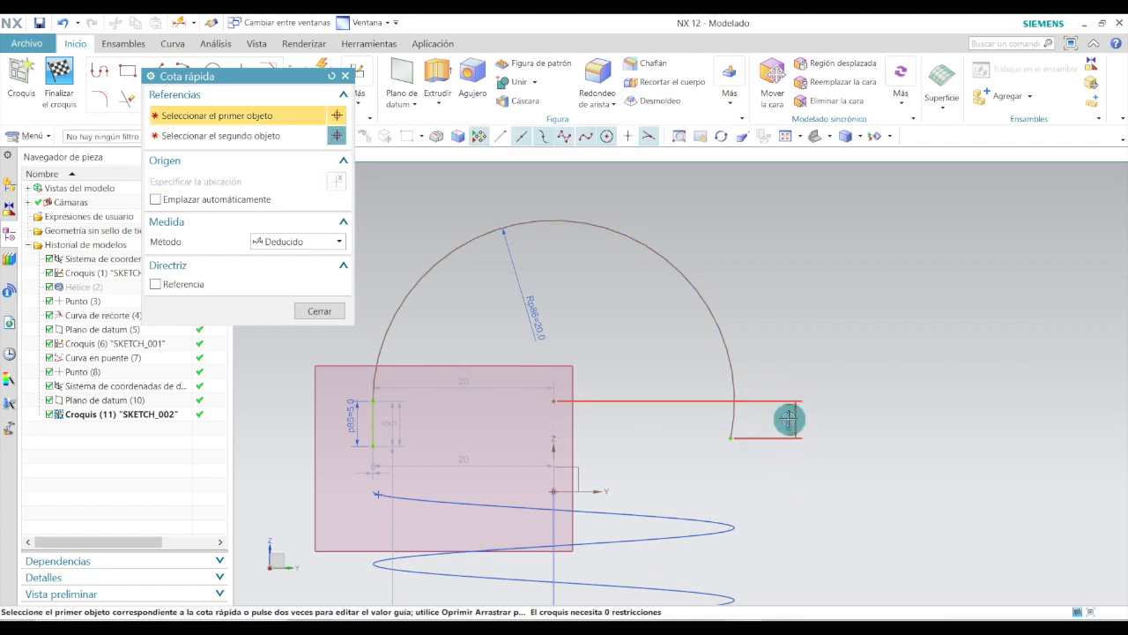
{"action": "left_click", "coordinate": [333, 251]}
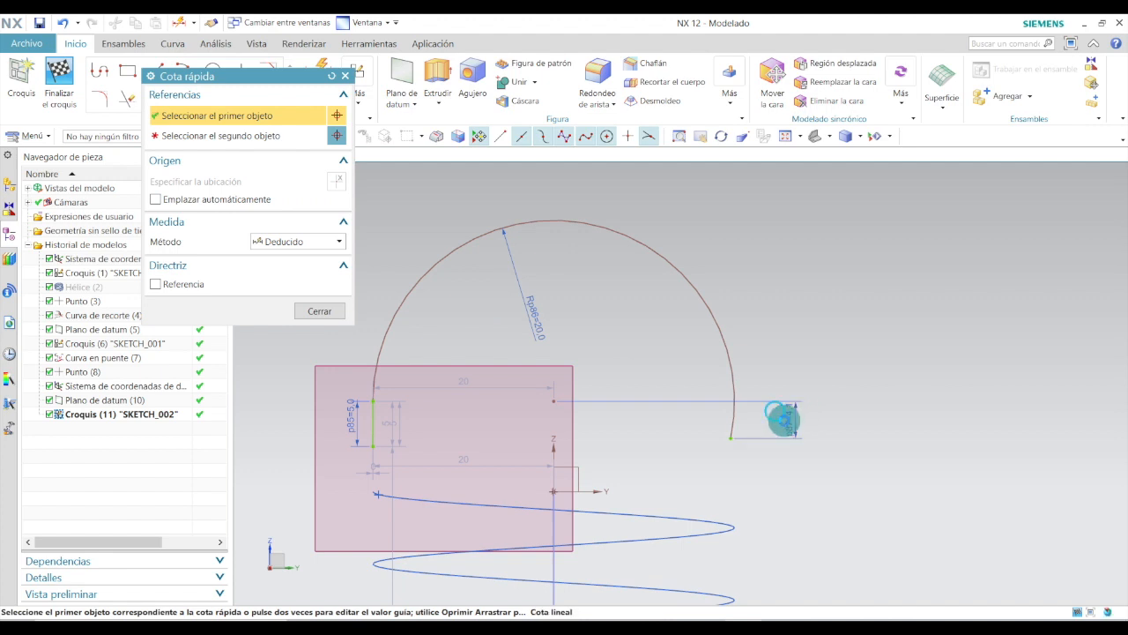
{"action": "left_click", "coordinate": [783, 419]}
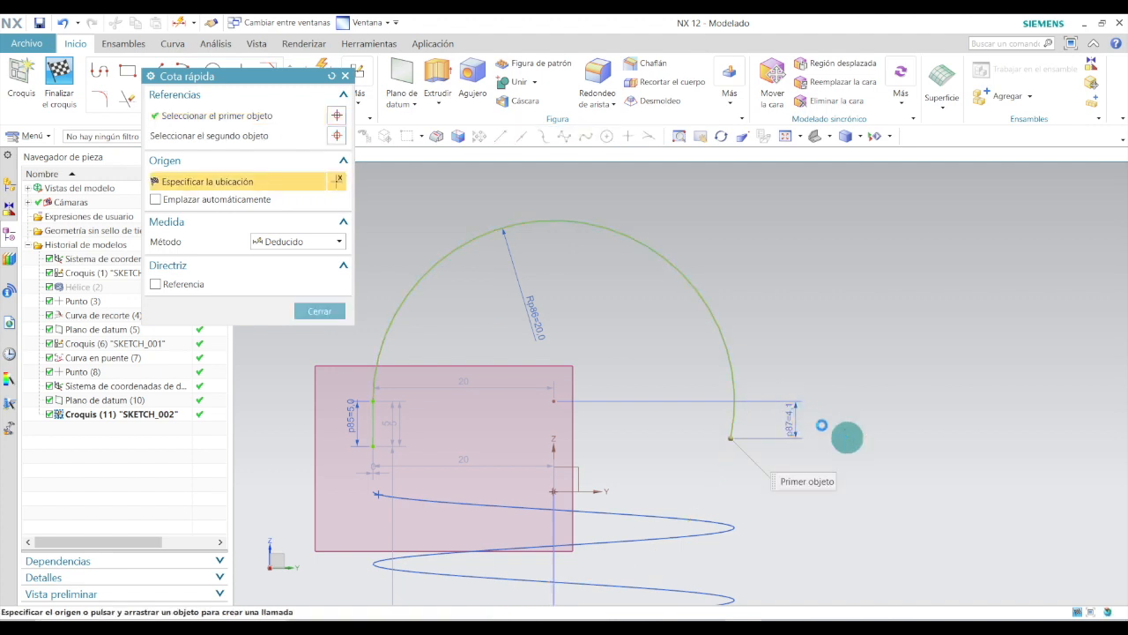
{"action": "key", "text": "Escape"}
Set the vertical dimension between the arc's centre and free end to 0 mm and place it just outside the arc's free end
{"action": "left_click_drag", "start_coordinate": [792, 417], "coordinate": [657, 424]}
{"action": "double_click", "coordinate": [657, 424]}
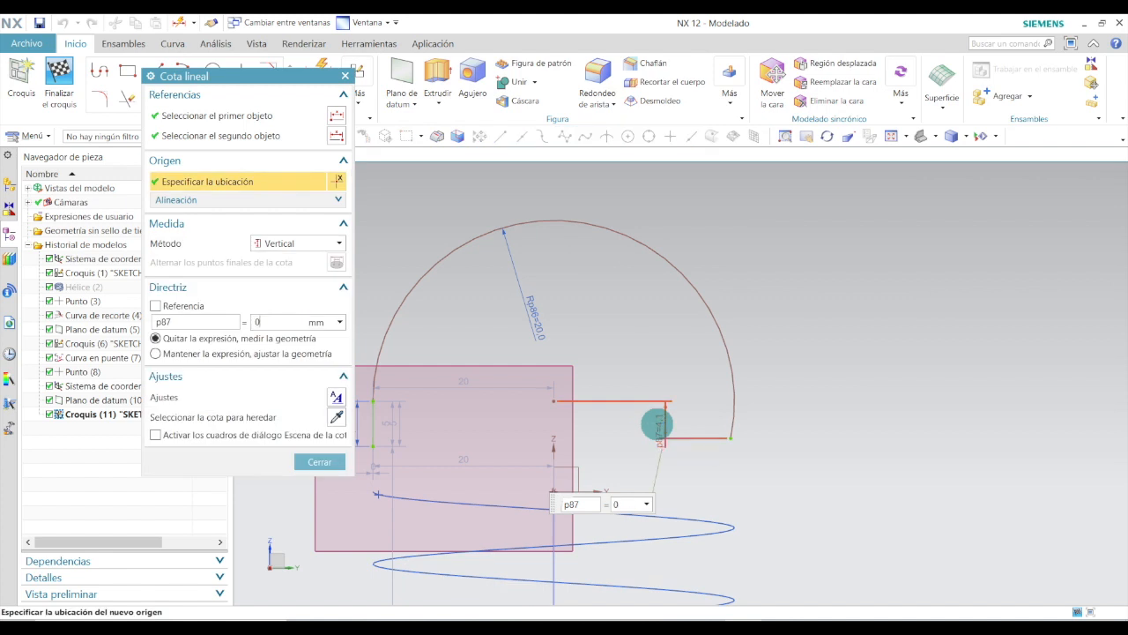
{"action": "type", "text": "0"}
{"action": "key", "text": "Return"}
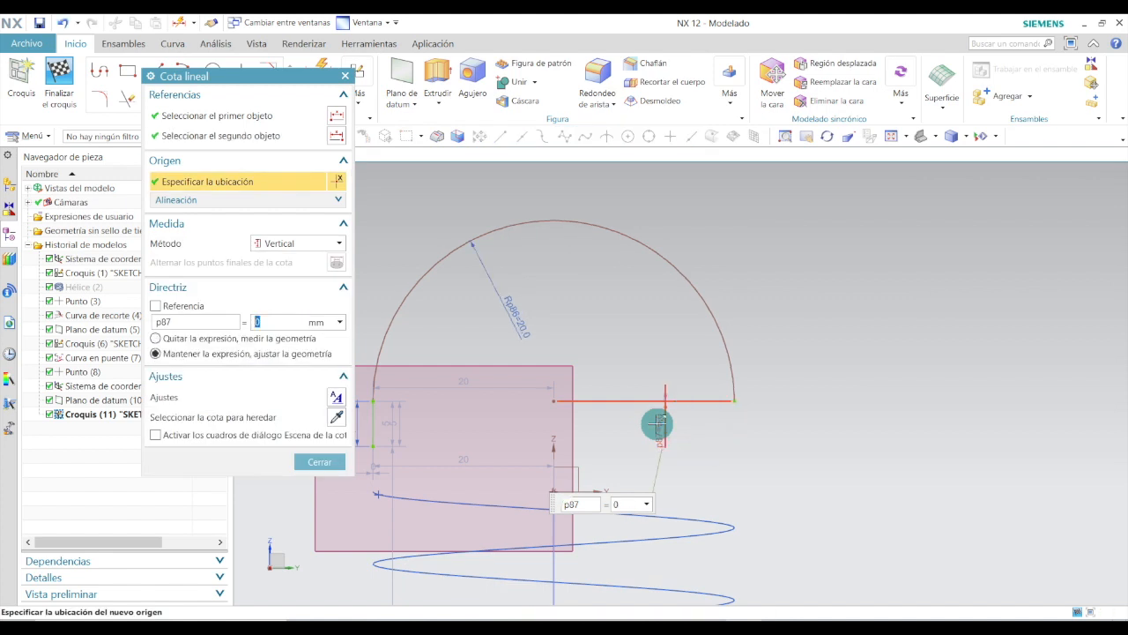
{"action": "left_click", "coordinate": [320, 462]}
{"action": "left_click_drag", "start_coordinate": [658, 422], "coordinate": [781, 409]}
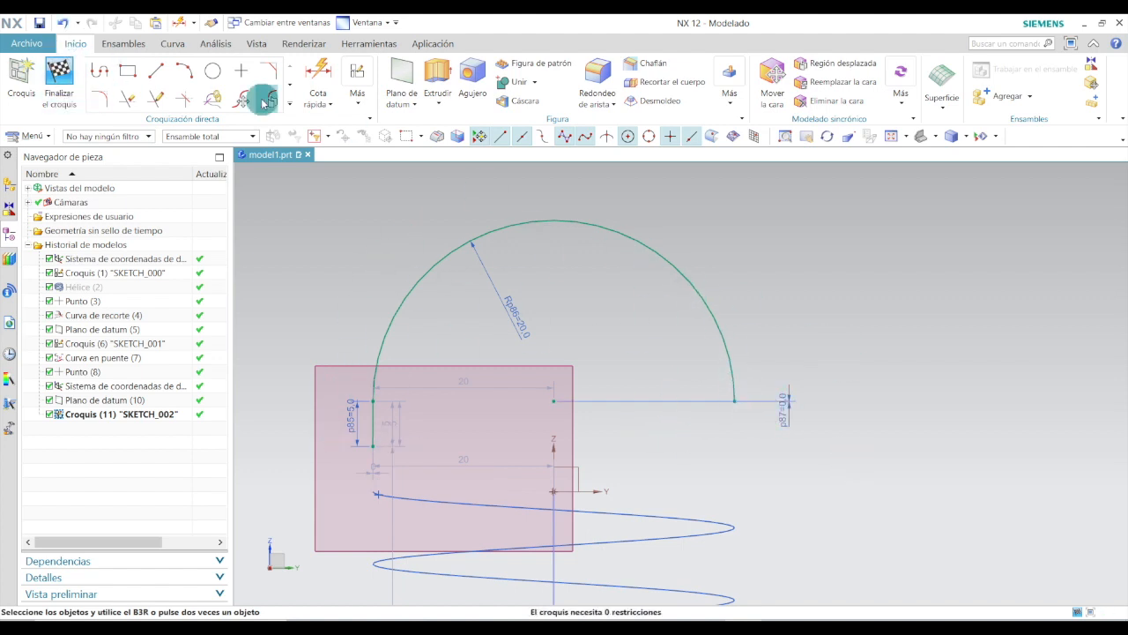
Finish the hook sketch and hide the datum plane it was drawn on
{"action": "left_click", "coordinate": [59, 72]}
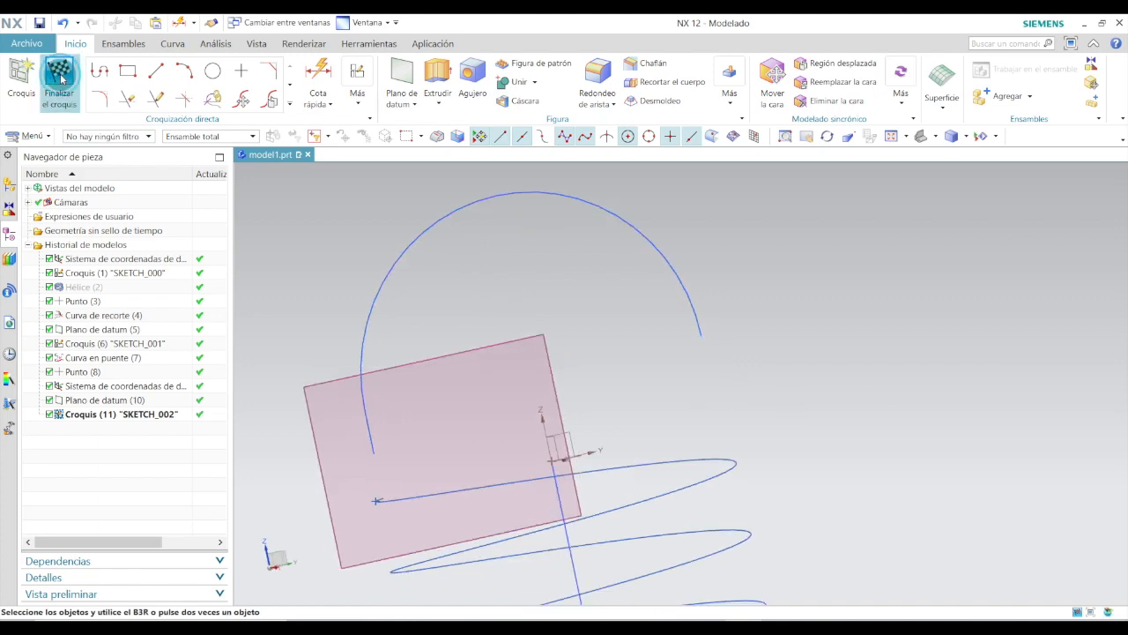
{"action": "middle_click_drag", "start_coordinate": [577, 548], "coordinate": [503, 555]}
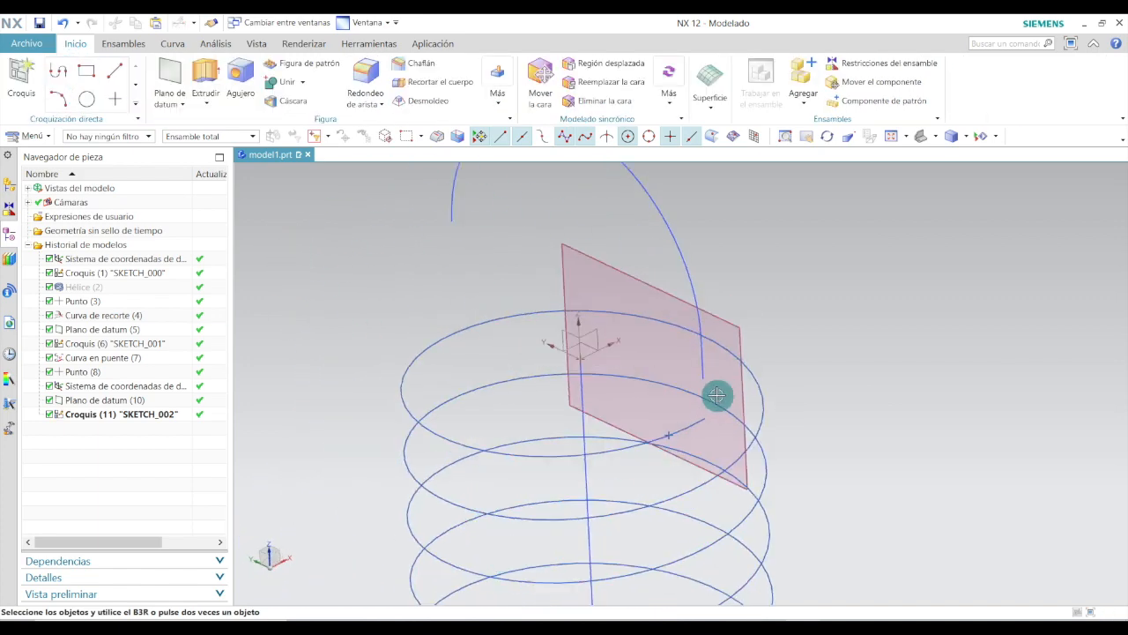
{"action": "scroll", "coordinate": [717, 396], "scroll_direction": "up", "scroll_amount": 2}
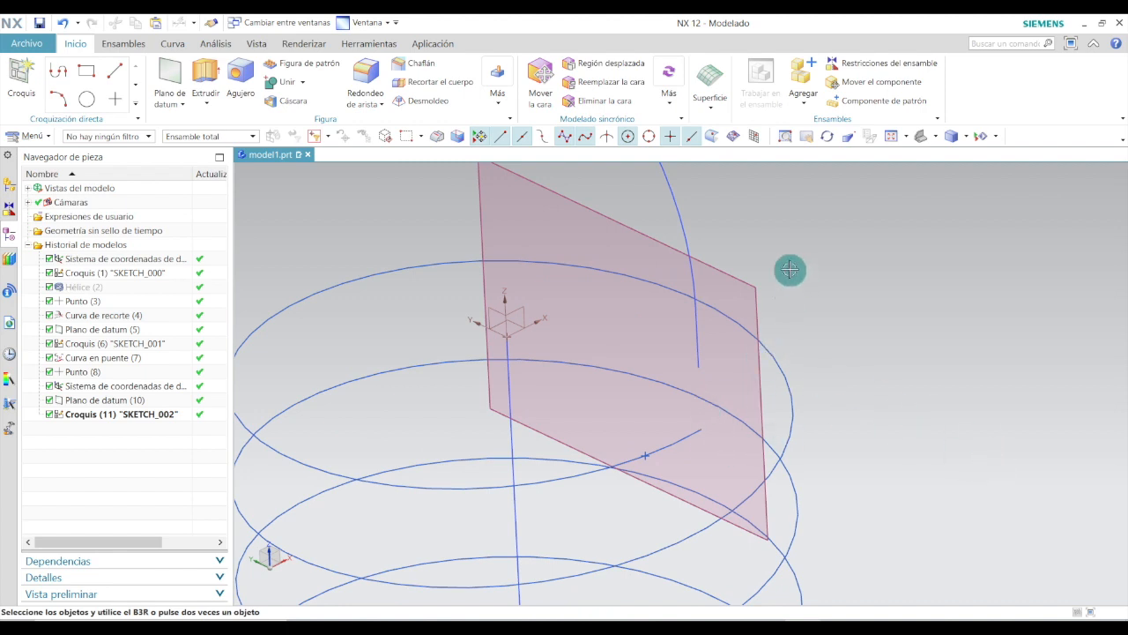
{"action": "right_click", "coordinate": [746, 279]}
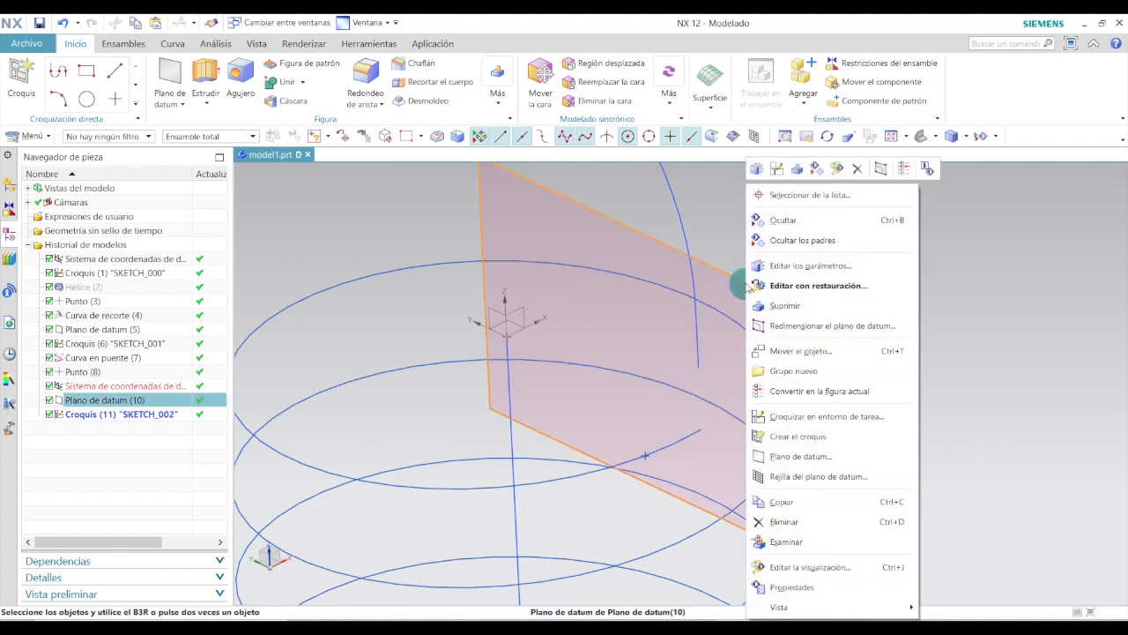
{"action": "left_click", "coordinate": [743, 221]}
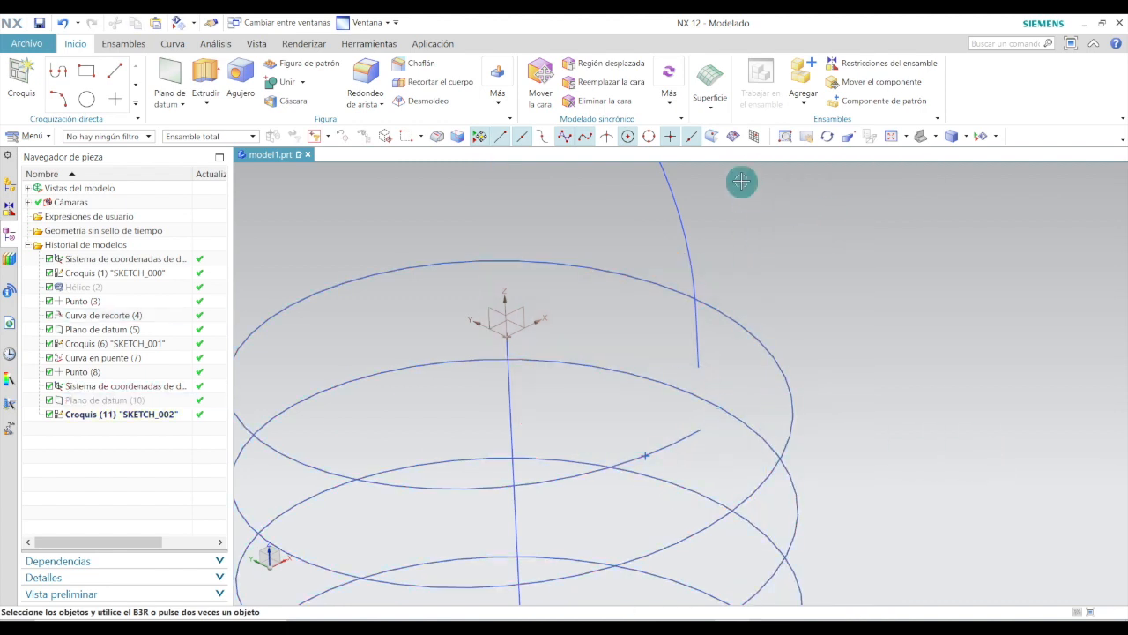
Try to join the hook's vertical line to the adjacent helix end with a bridge curve
{"action": "left_click", "coordinate": [172, 44]}
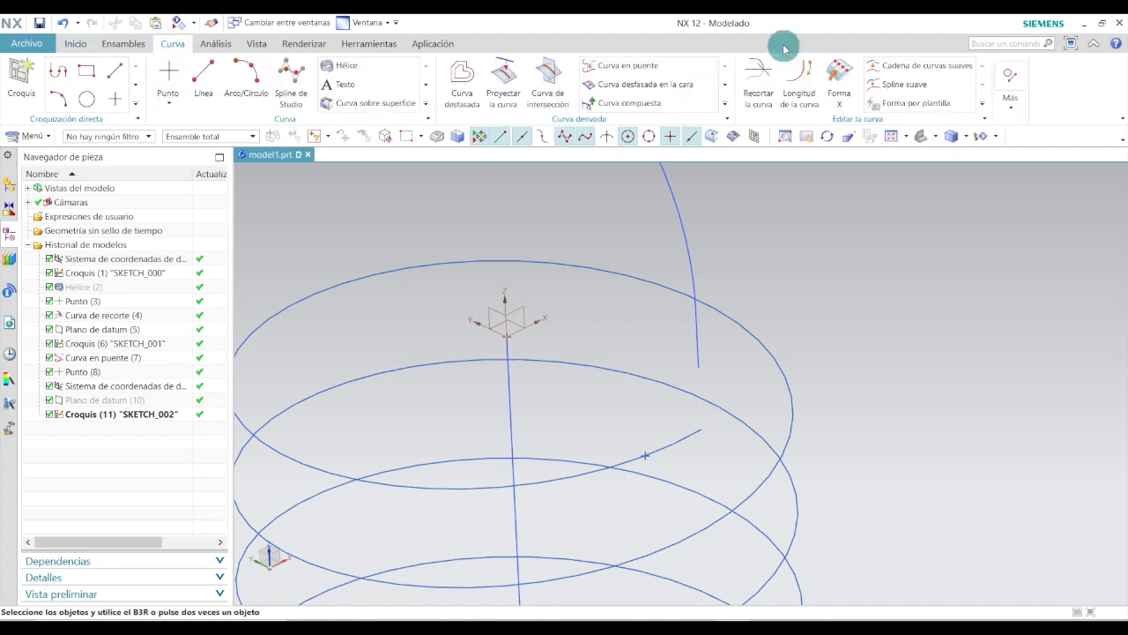
{"action": "left_click", "coordinate": [622, 71]}
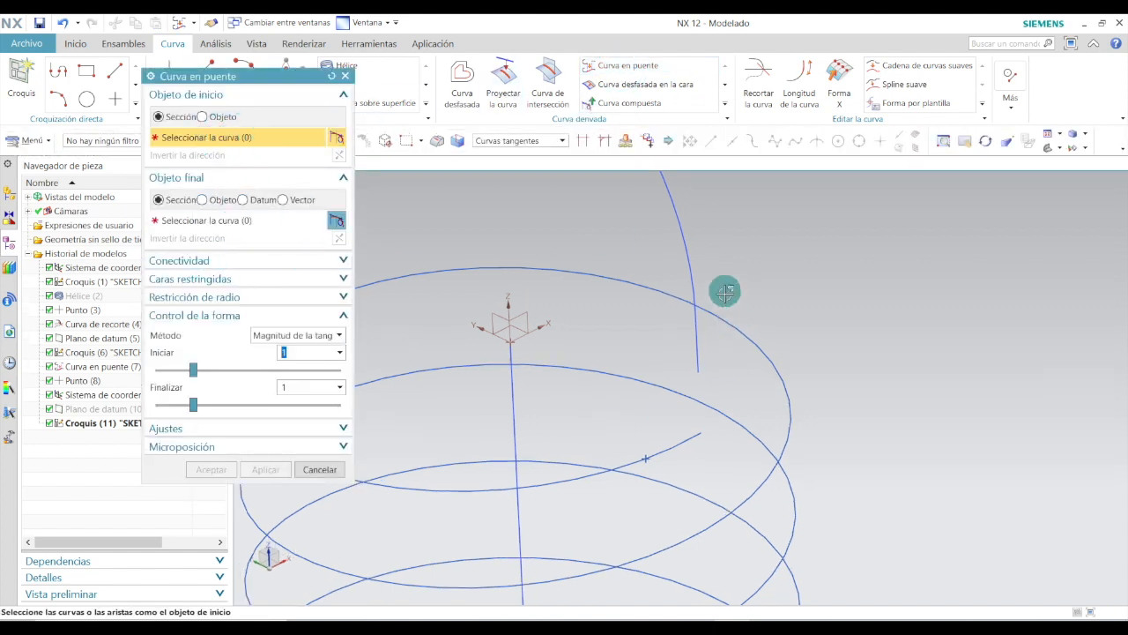
{"action": "left_click", "coordinate": [686, 253]}
{"action": "key", "text": "Escape"}
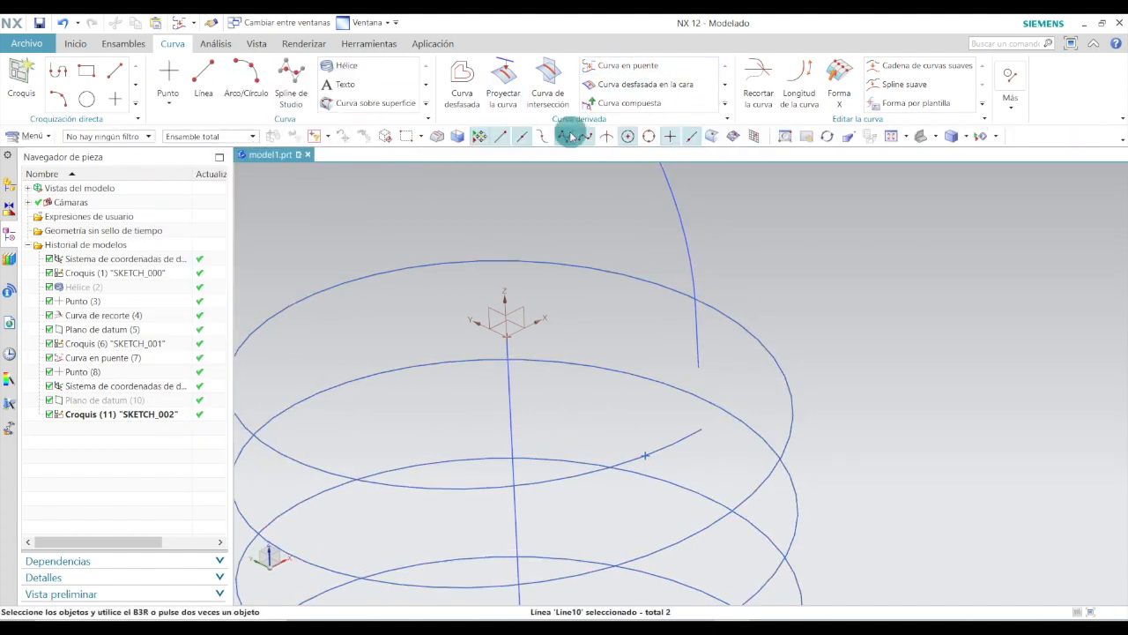
{"action": "left_click", "coordinate": [627, 65]}
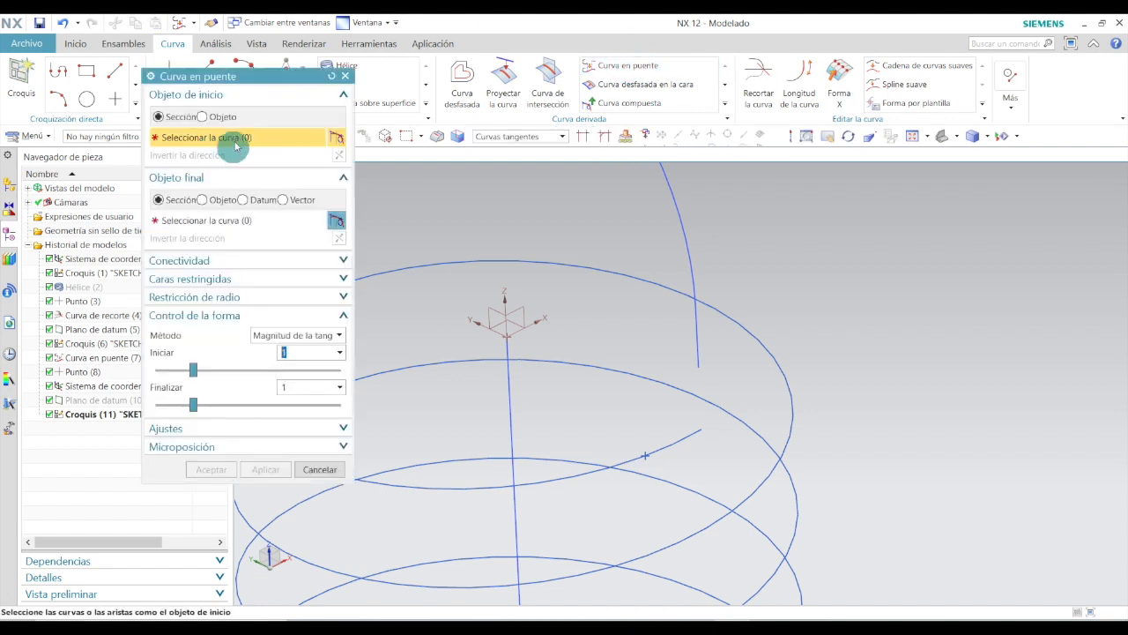
{"action": "left_click", "coordinate": [697, 353]}
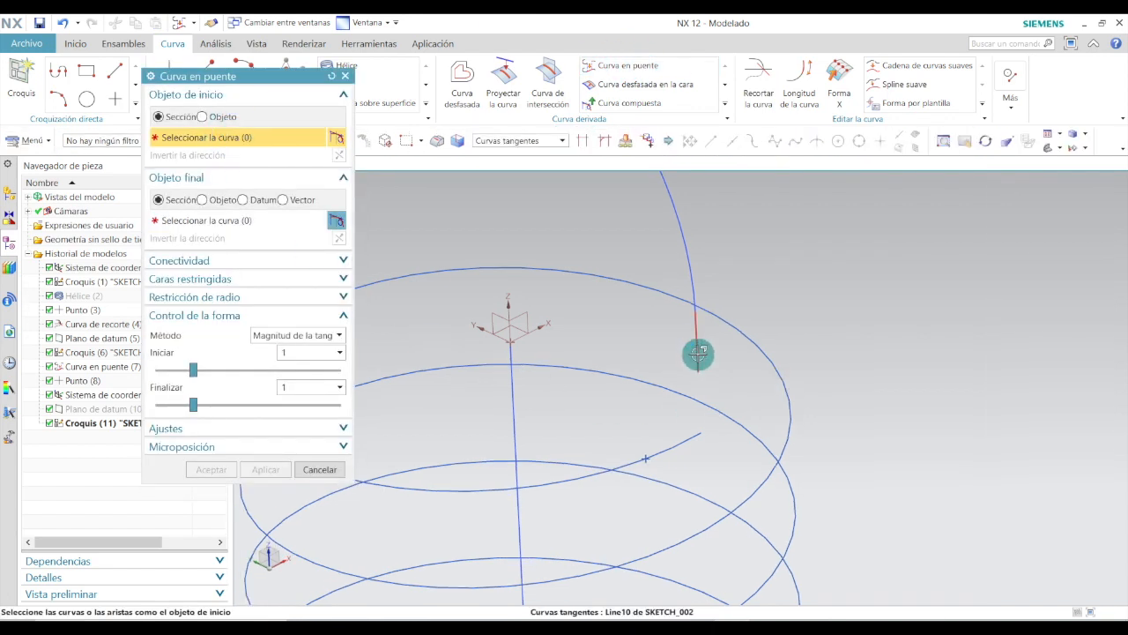
{"action": "left_click", "coordinate": [221, 231]}
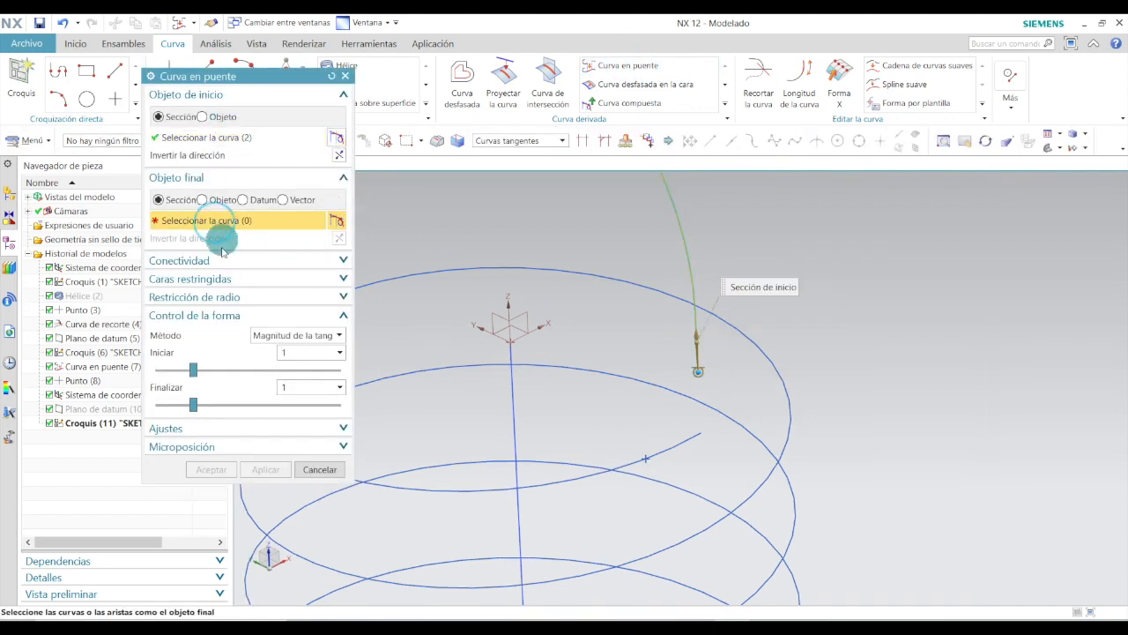
{"action": "left_click", "coordinate": [675, 442]}
{"action": "middle_click_drag", "start_coordinate": [709, 449], "coordinate": [689, 249]}
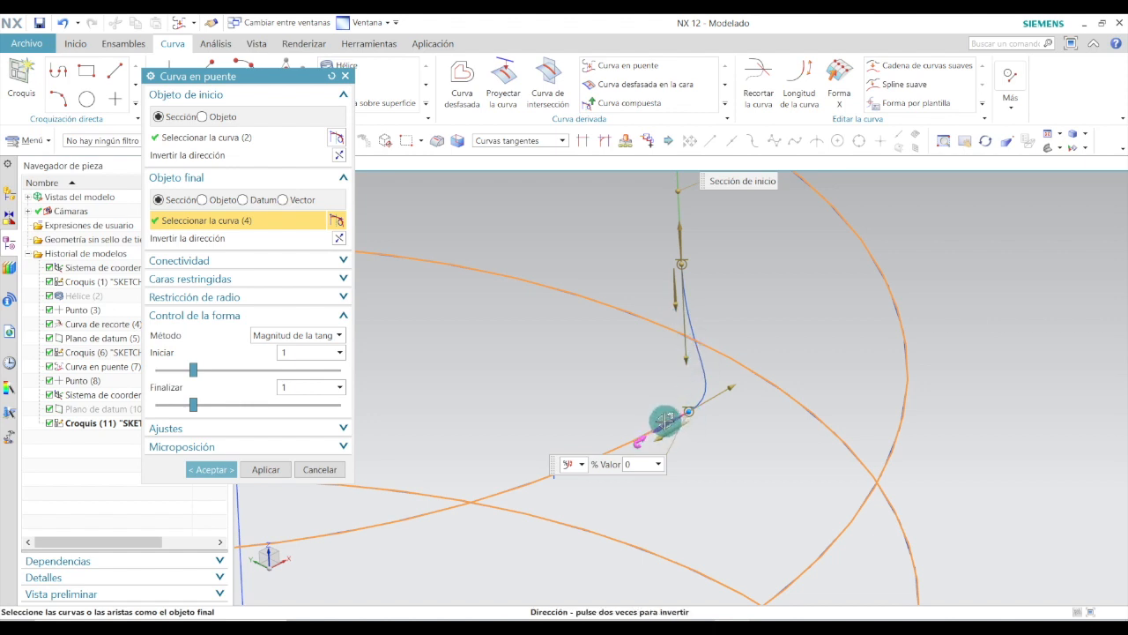
{"action": "middle_click_drag", "start_coordinate": [675, 371], "coordinate": [694, 354]}
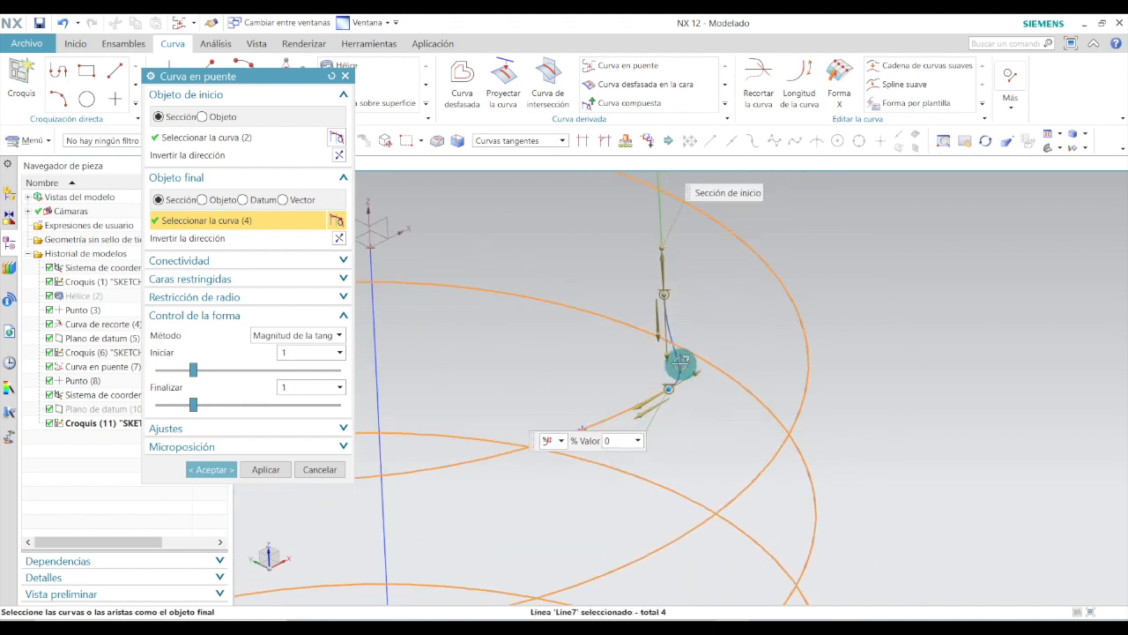
{"action": "key", "text": "Escape"}
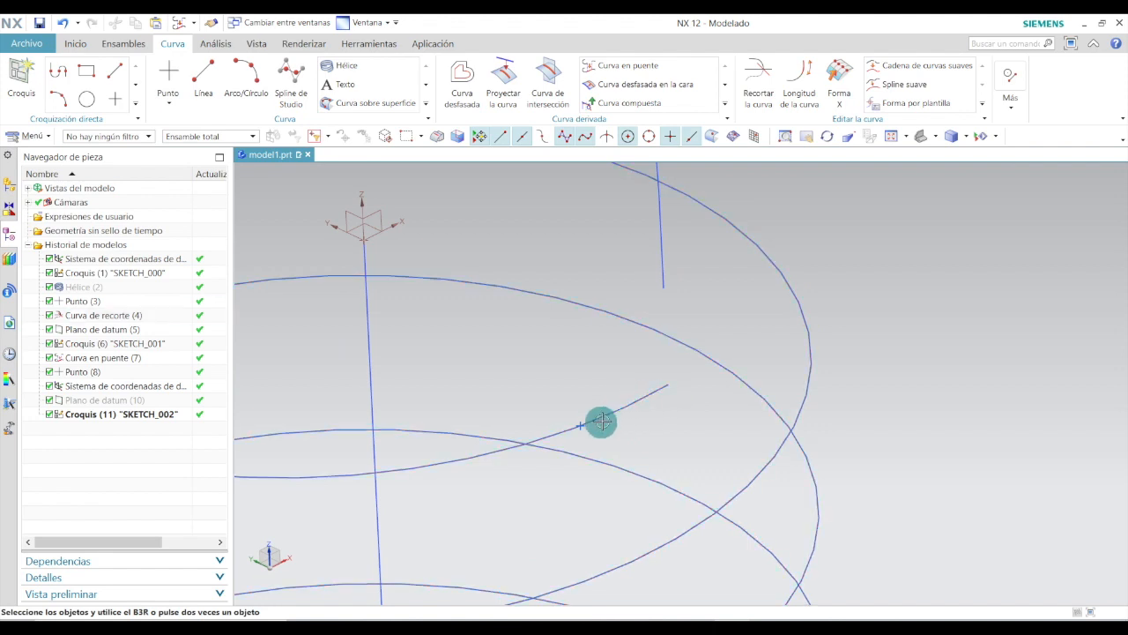
{"action": "scroll", "coordinate": [603, 440], "scroll_direction": "down", "scroll_amount": 3}
{"action": "scroll", "coordinate": [614, 442], "scroll_direction": "up", "scroll_amount": 2}
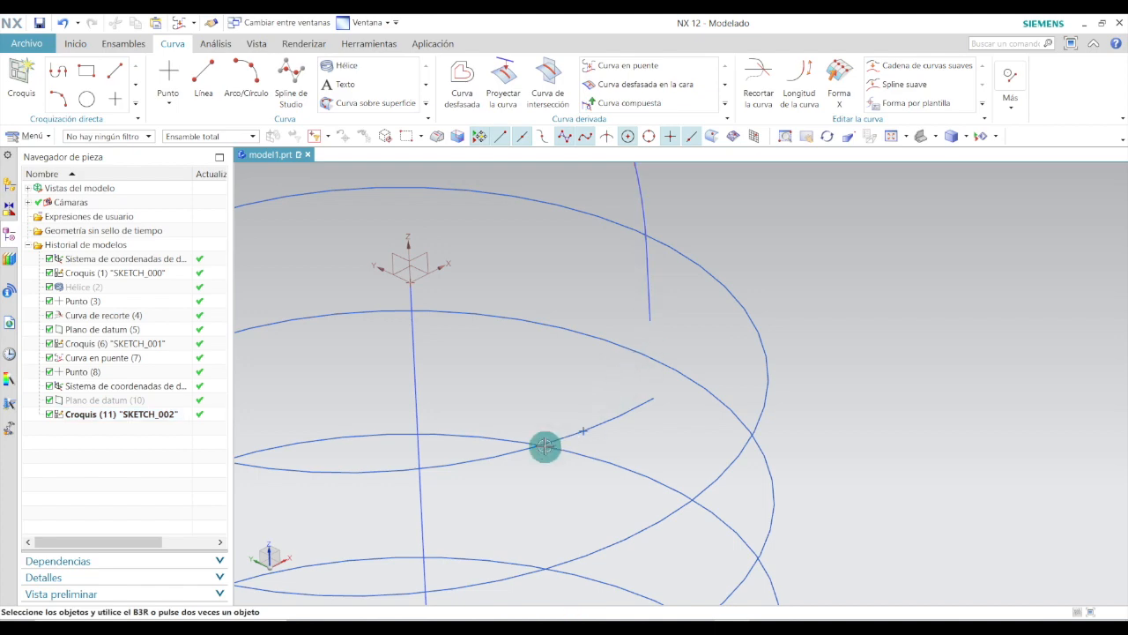
{"action": "scroll", "coordinate": [630, 366], "scroll_direction": "down", "scroll_amount": 2}
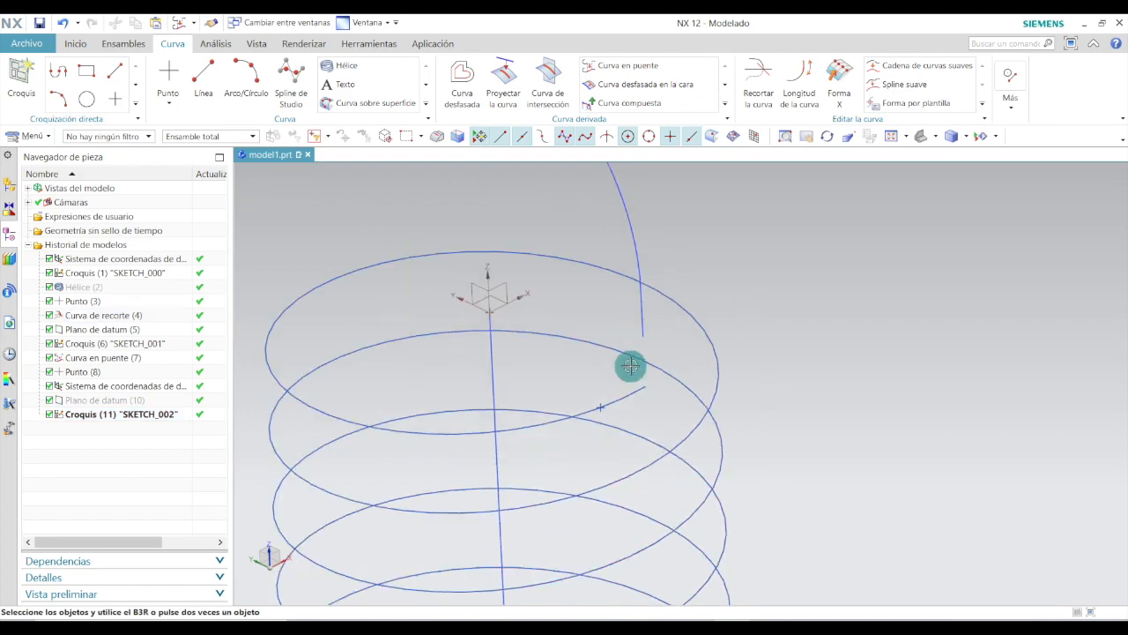
{"action": "scroll", "coordinate": [638, 362], "scroll_direction": "up", "scroll_amount": 2}
{"action": "scroll", "coordinate": [640, 360], "scroll_direction": "down", "scroll_amount": 2}
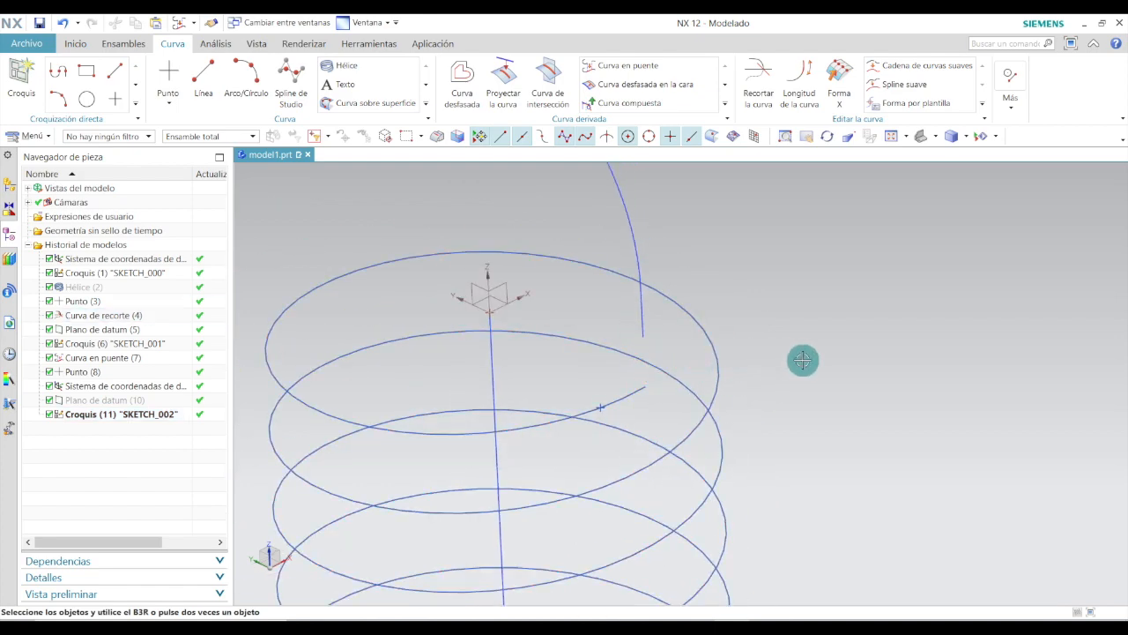
{"action": "scroll", "coordinate": [602, 373], "scroll_direction": "down", "scroll_amount": 1}
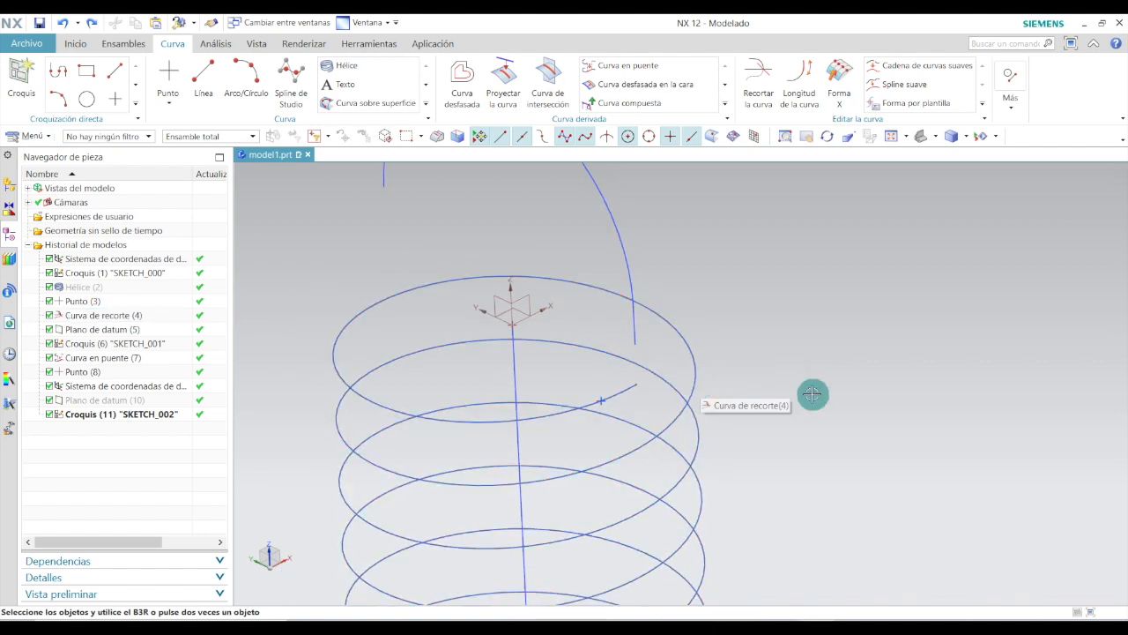
{"action": "key", "text": "ctrl+z"}
{"action": "scroll", "coordinate": [812, 390], "scroll_direction": "up", "scroll_amount": 1}
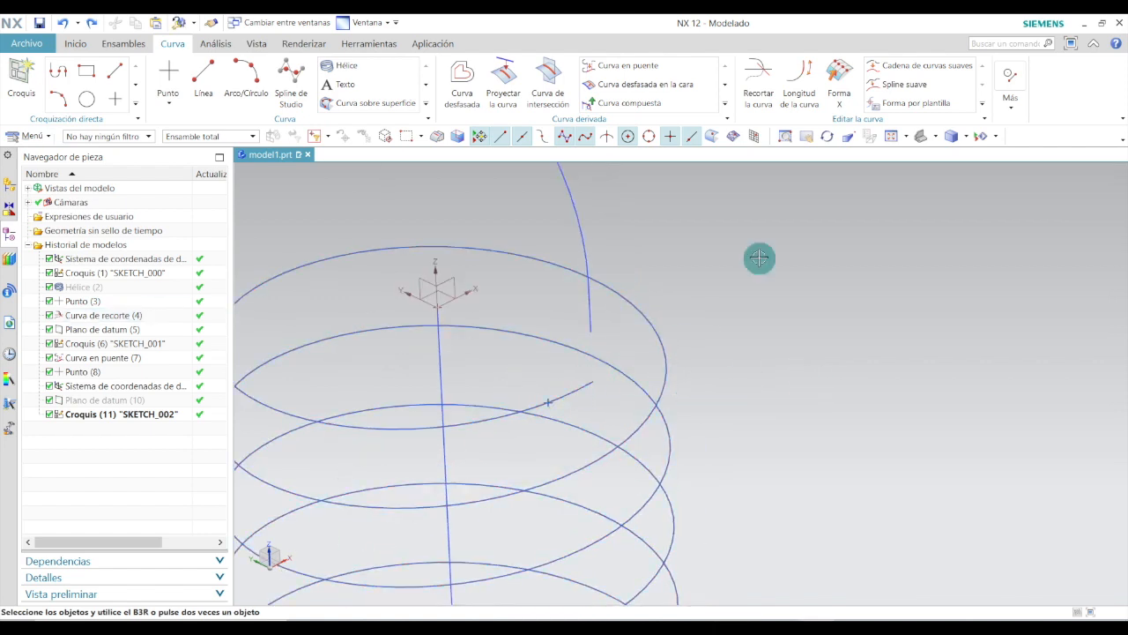
Trim the helix between the existing point and its free end along the Y axis, with the region option set to Mantener
{"action": "left_click", "coordinate": [758, 93]}
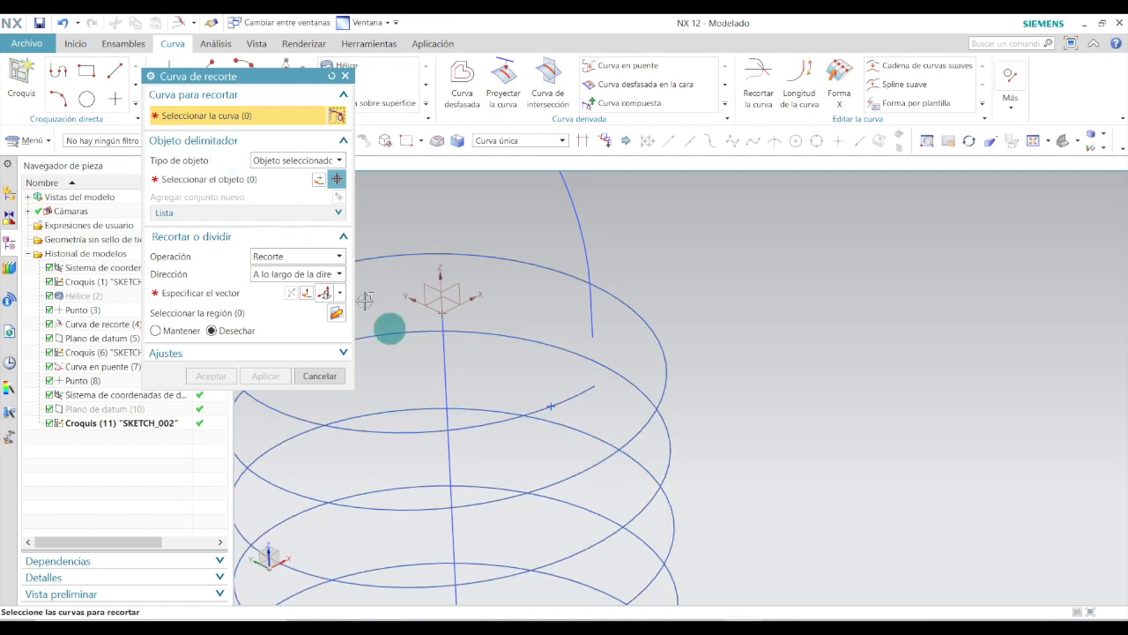
{"action": "left_click", "coordinate": [472, 427]}
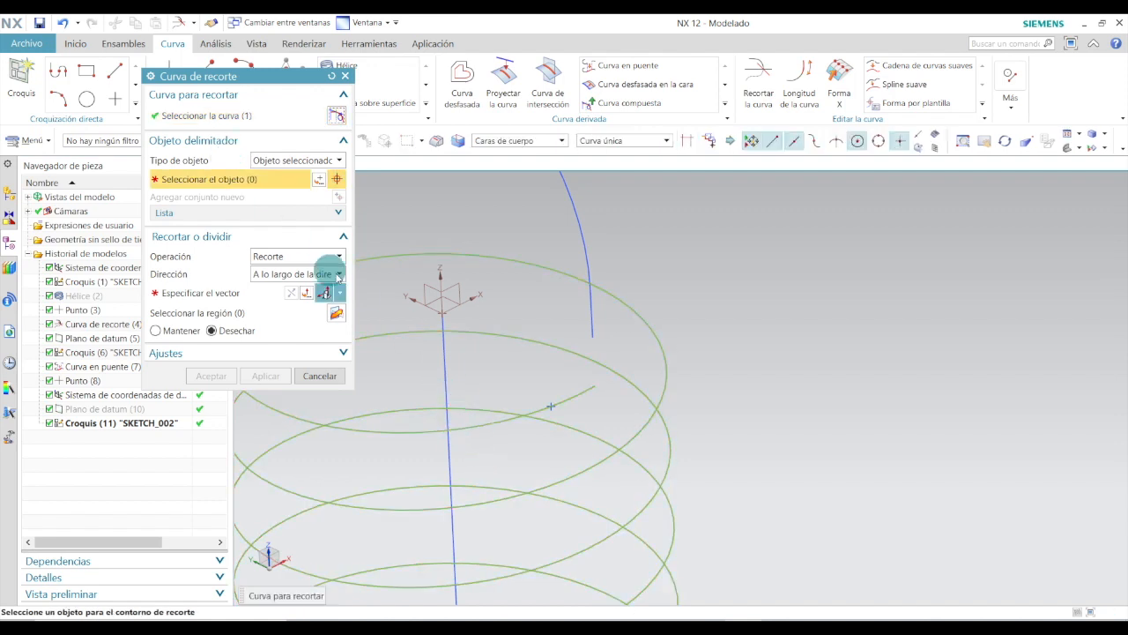
{"action": "left_click", "coordinate": [153, 292]}
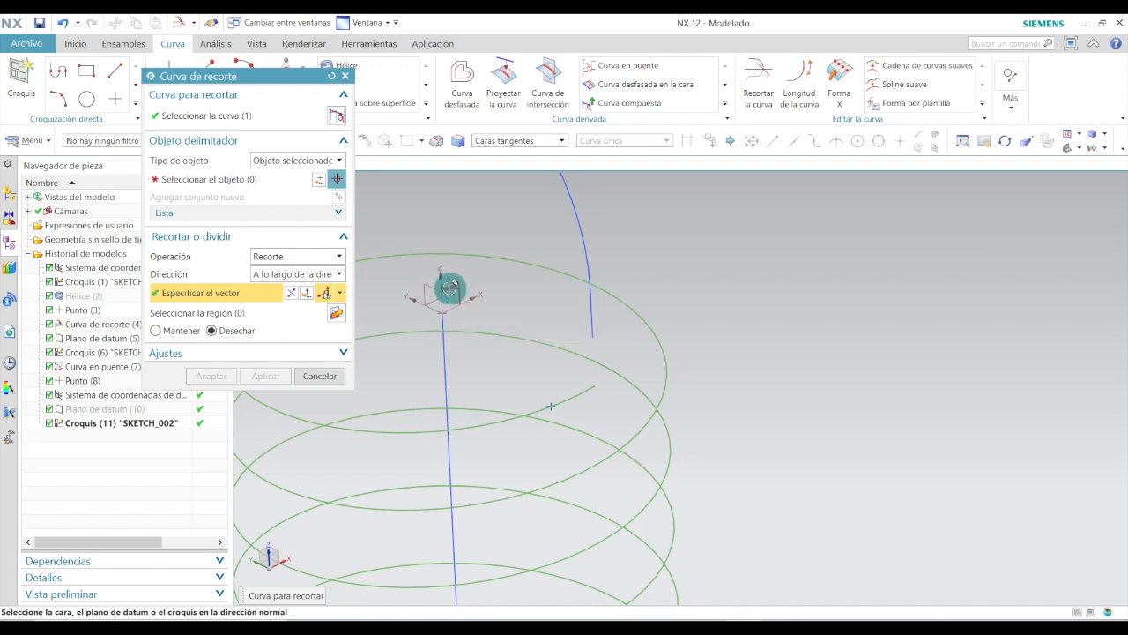
{"action": "left_click", "coordinate": [450, 287]}
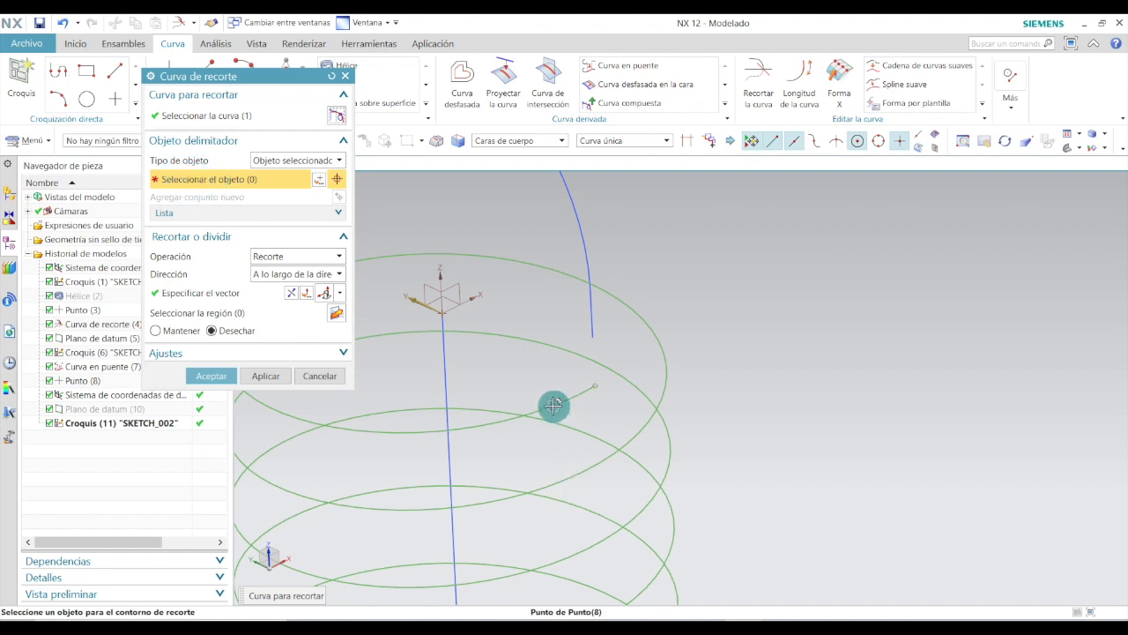
{"action": "left_click", "coordinate": [551, 406]}
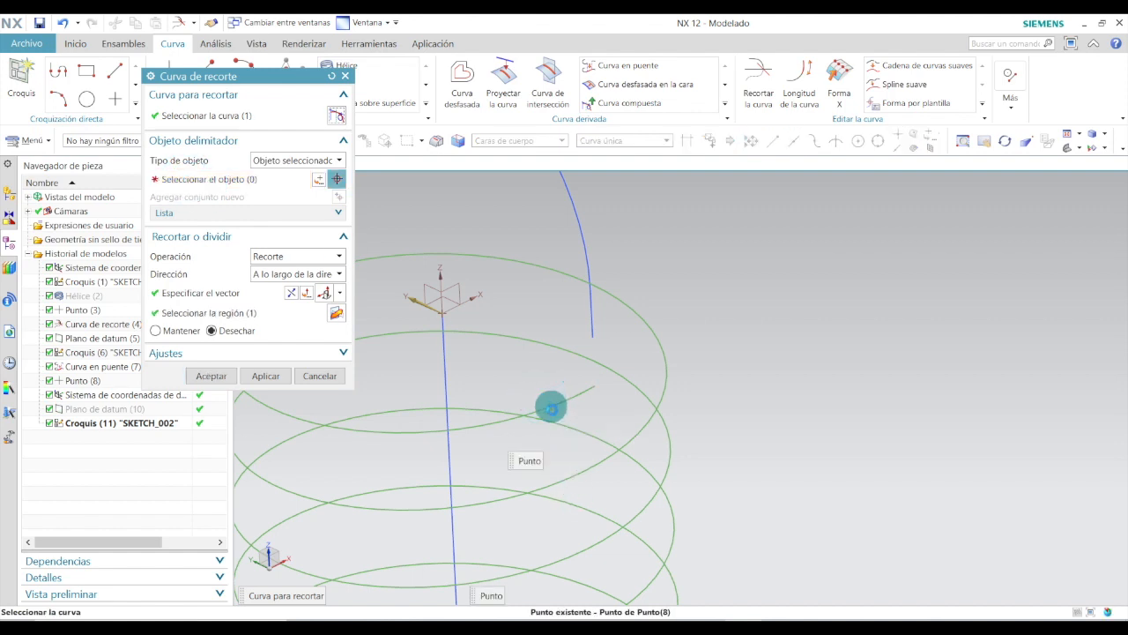
{"action": "left_click", "coordinate": [591, 385]}
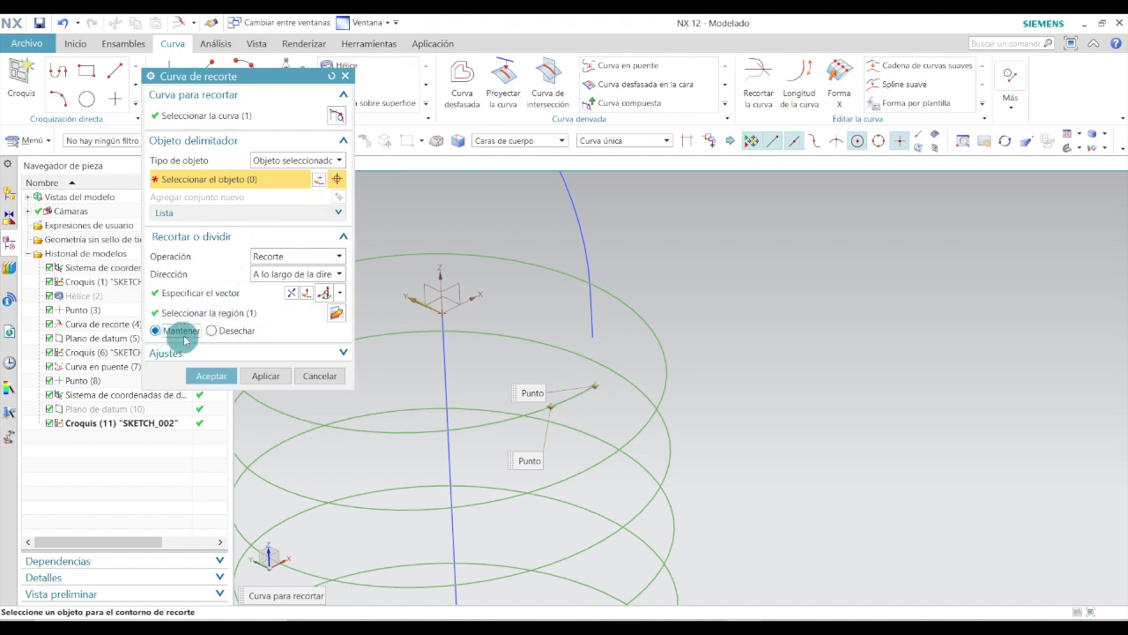
{"action": "left_click", "coordinate": [180, 331]}
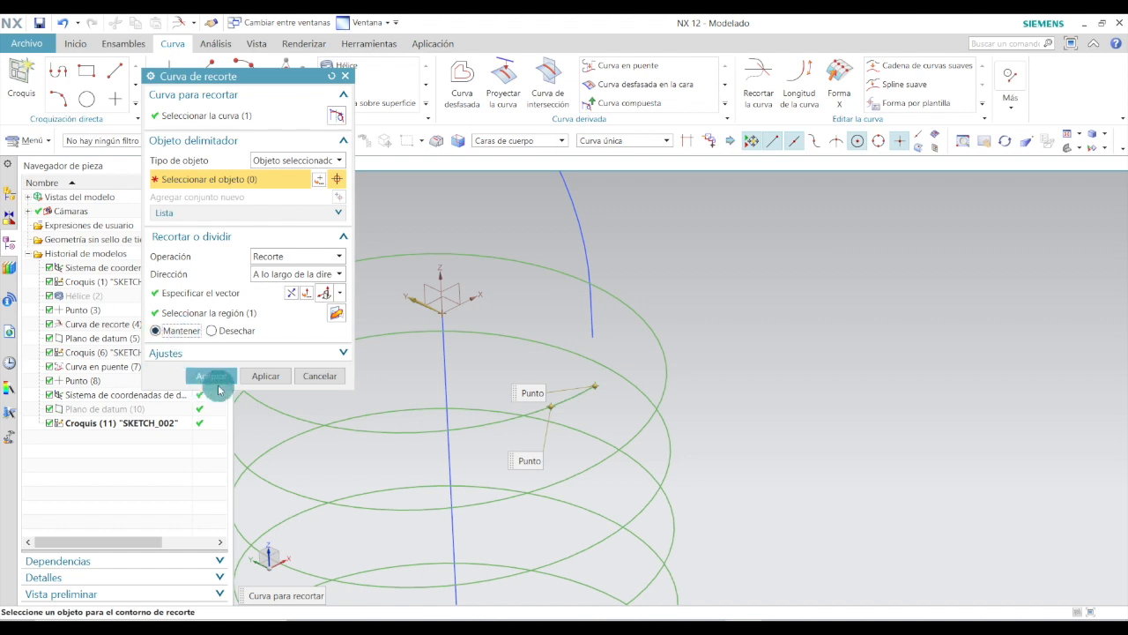
{"action": "left_click", "coordinate": [211, 376]}
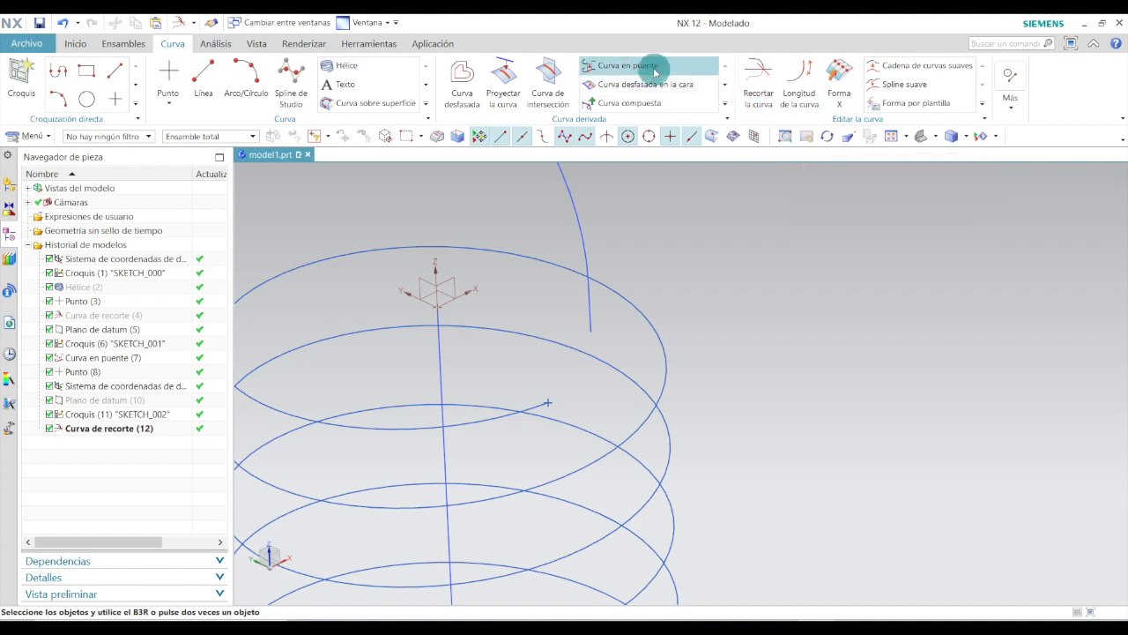
Join the trimmed helix end to the straight line of the adjacent hook with a bridge curve
{"action": "left_click", "coordinate": [629, 67]}
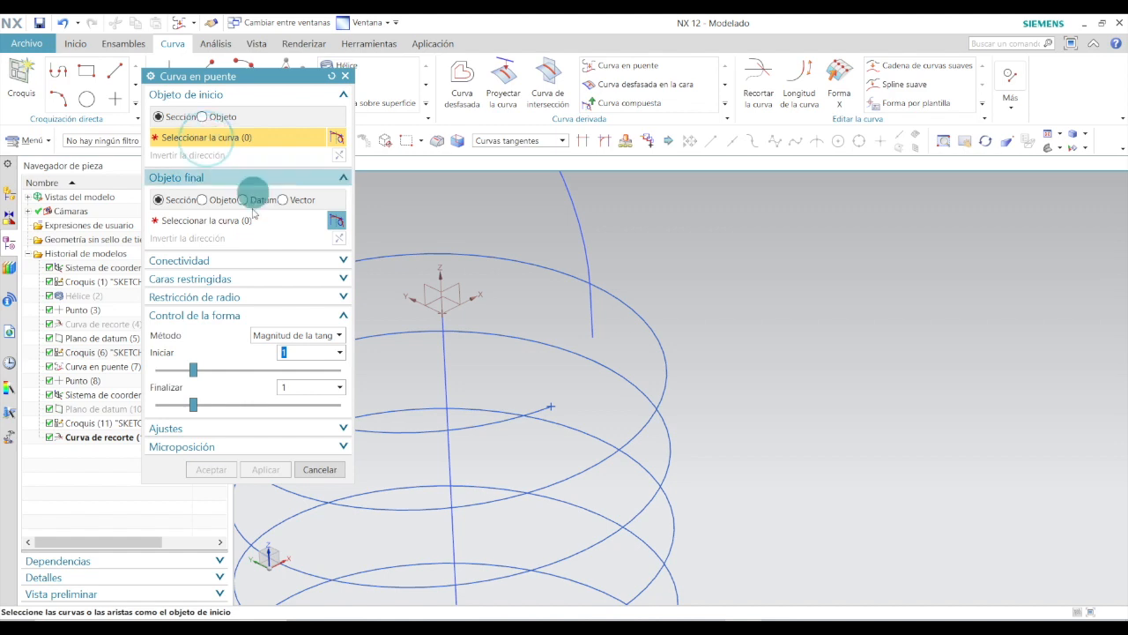
{"action": "left_click", "coordinate": [490, 426]}
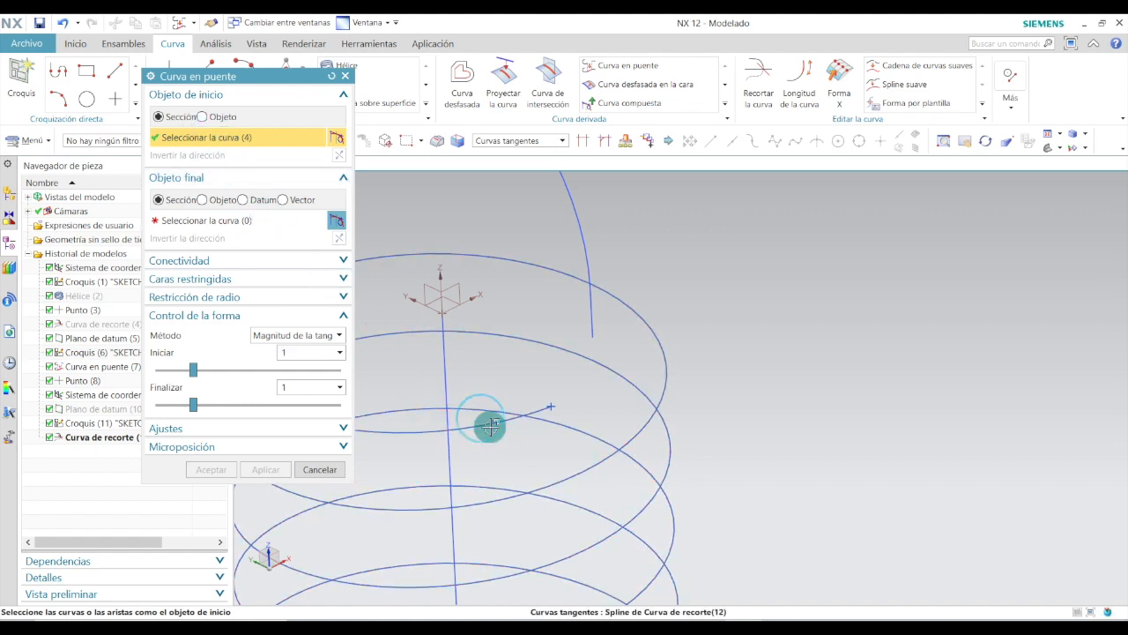
{"action": "left_click", "coordinate": [199, 222]}
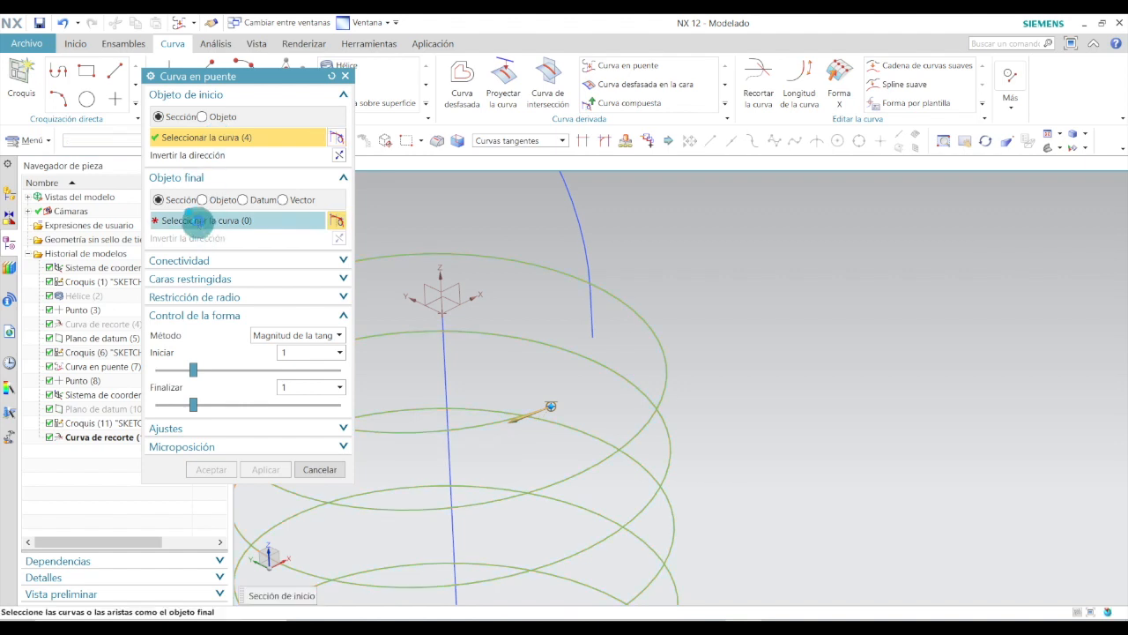
{"action": "left_click", "coordinate": [590, 321]}
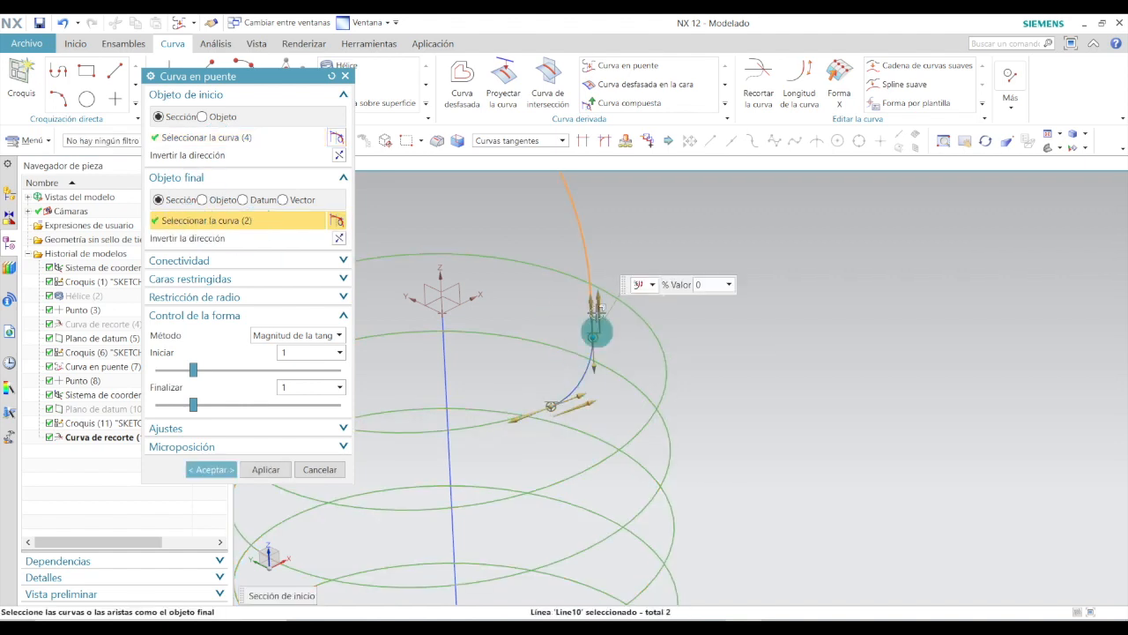
{"action": "left_click", "coordinate": [204, 469]}
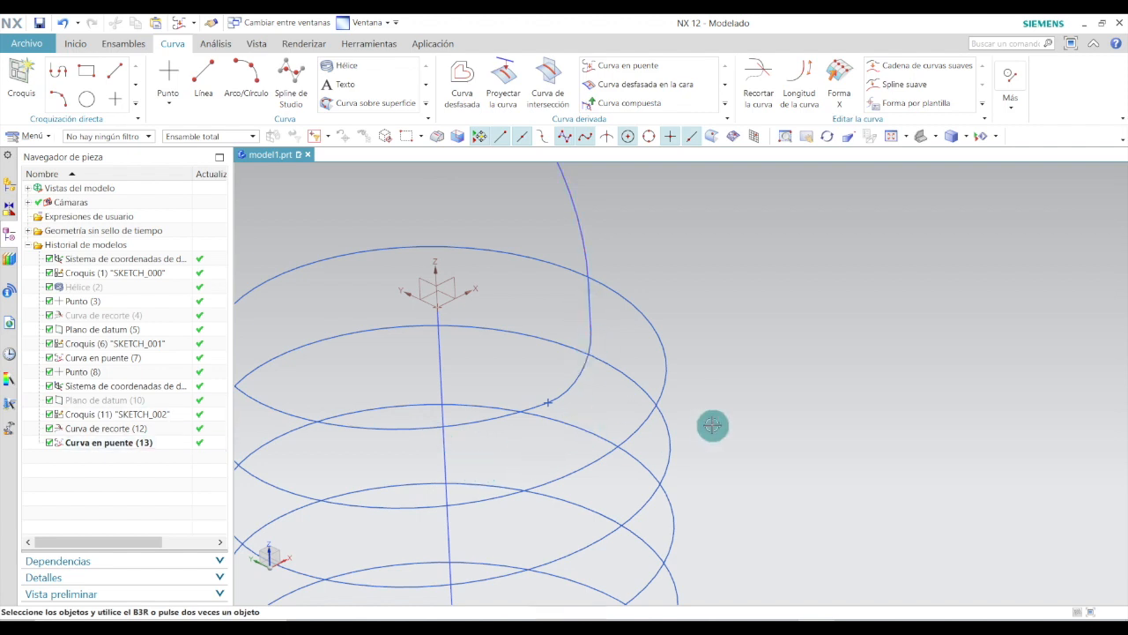
Hide the datum plane and the datum coordinate systems at both ends of the spring
{"action": "left_click", "coordinate": [936, 138]}
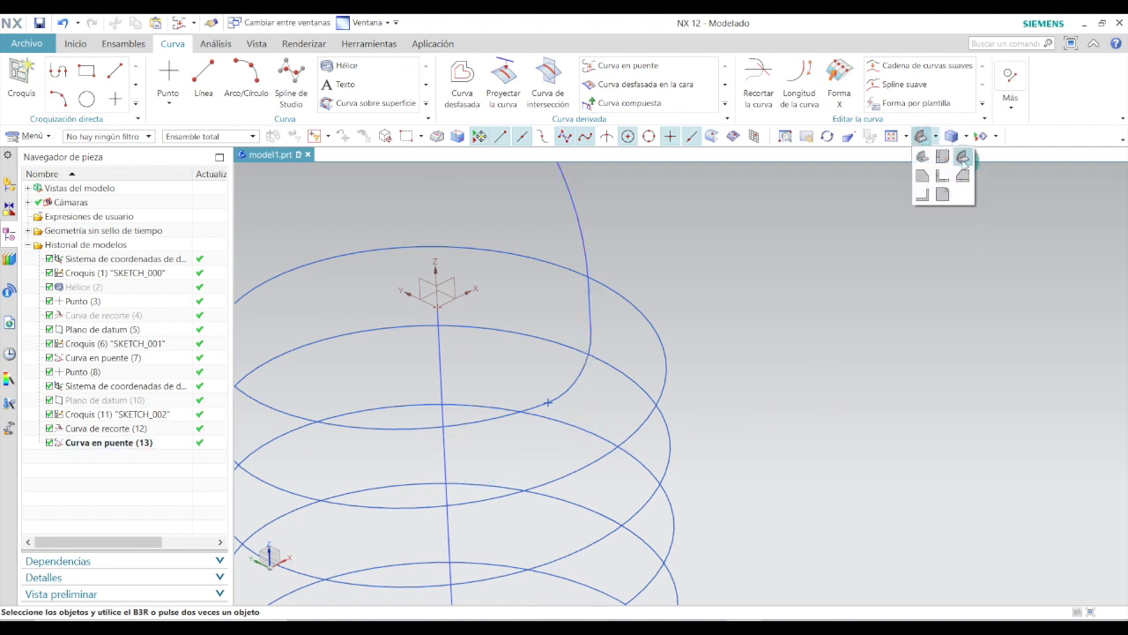
{"action": "left_click", "coordinate": [963, 158]}
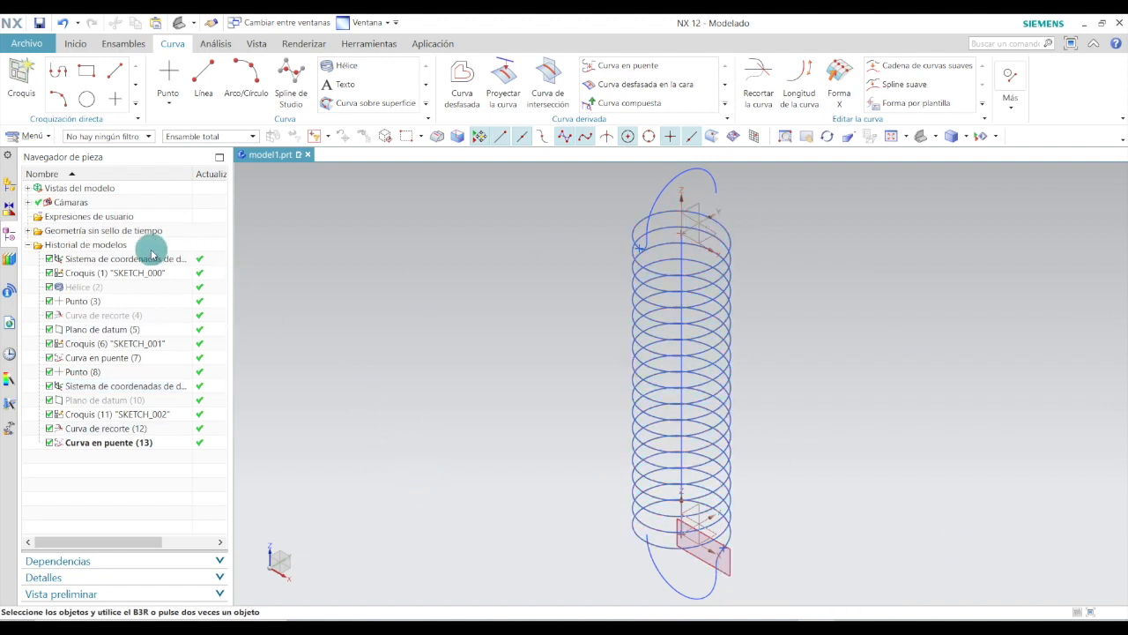
{"action": "right_click", "coordinate": [124, 261]}
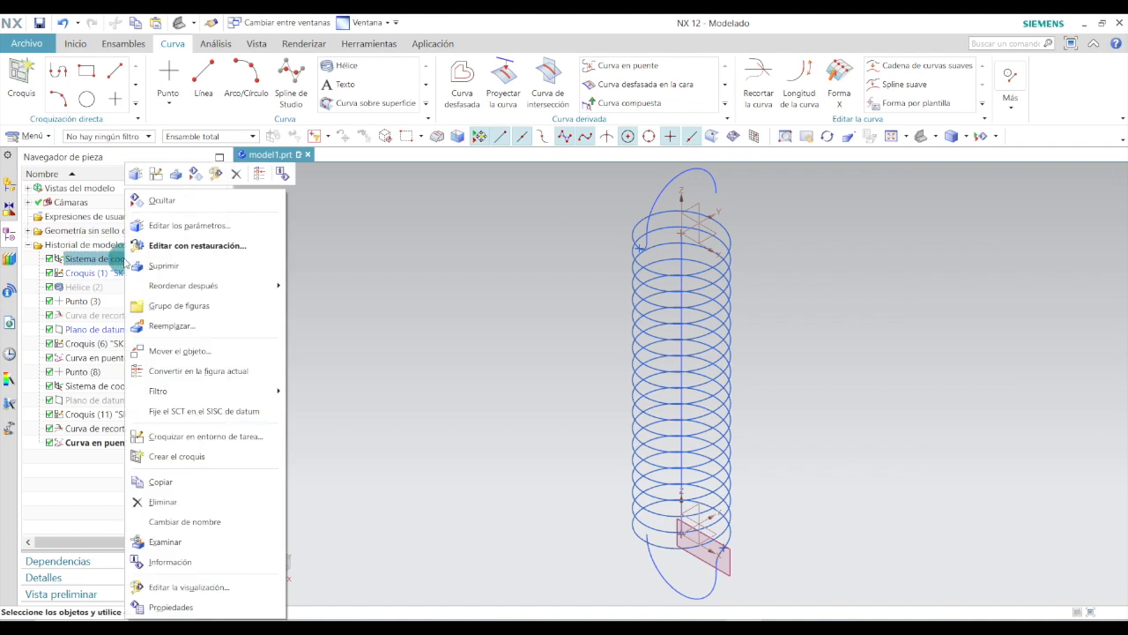
{"action": "left_click", "coordinate": [162, 199]}
{"action": "left_click", "coordinate": [134, 274]}
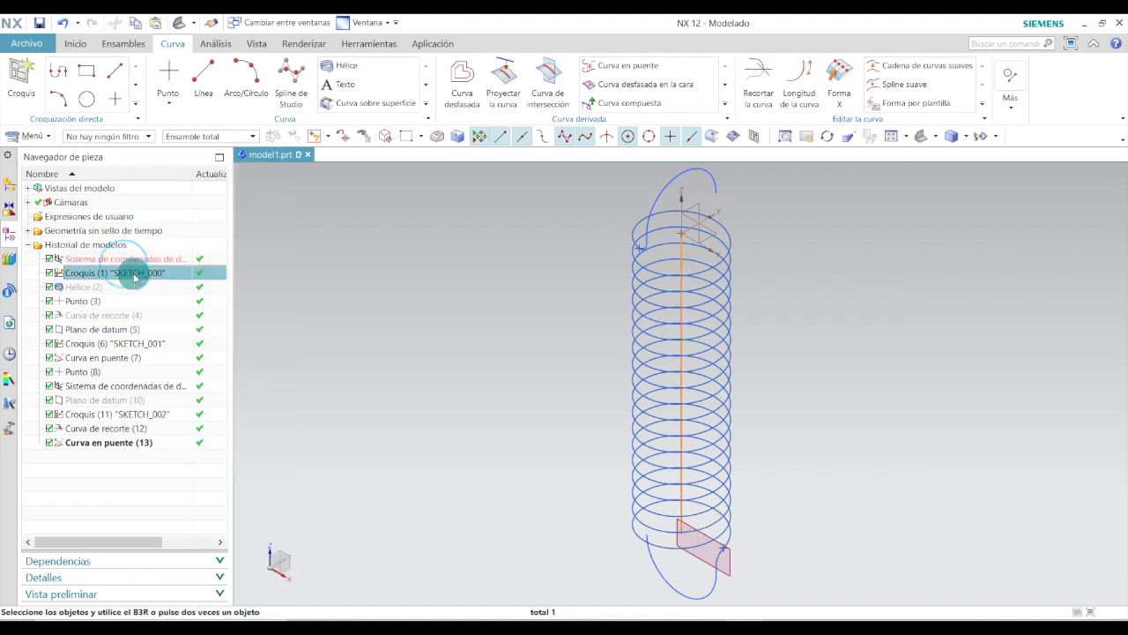
{"action": "left_click", "coordinate": [760, 557]}
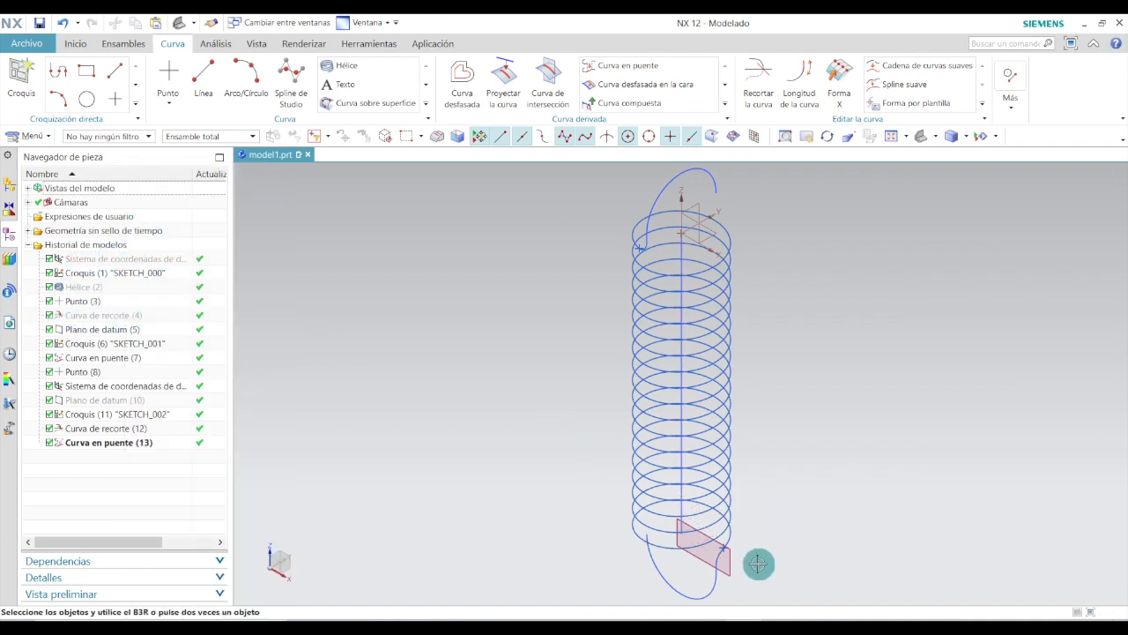
{"action": "right_click", "coordinate": [91, 332]}
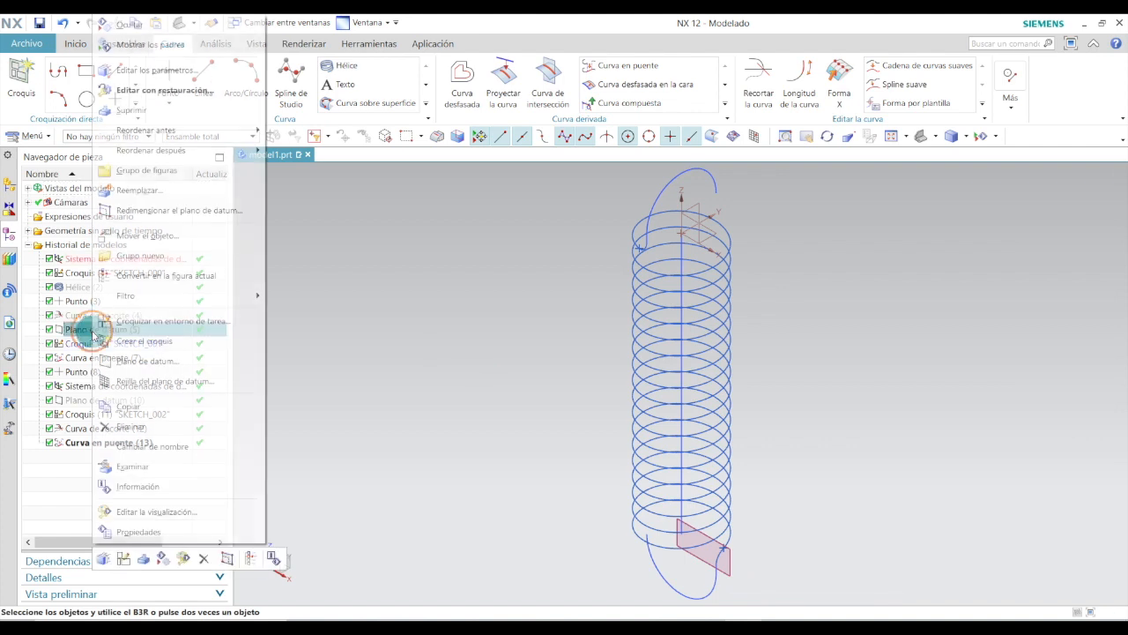
{"action": "left_click", "coordinate": [155, 26]}
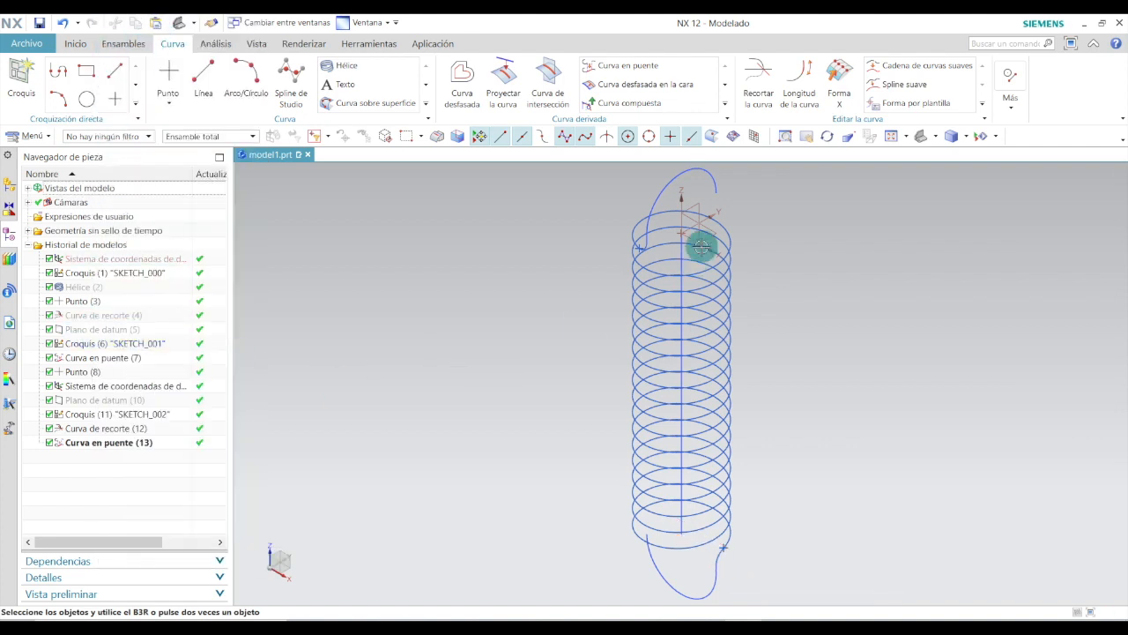
{"action": "right_click", "coordinate": [697, 204]}
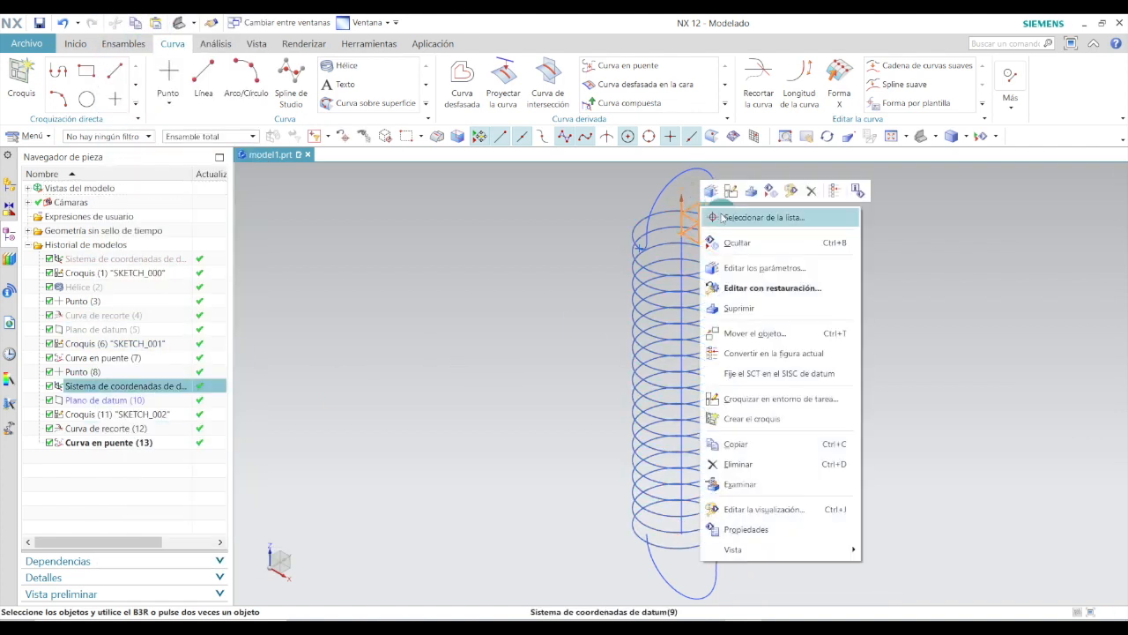
{"action": "left_click", "coordinate": [736, 243]}
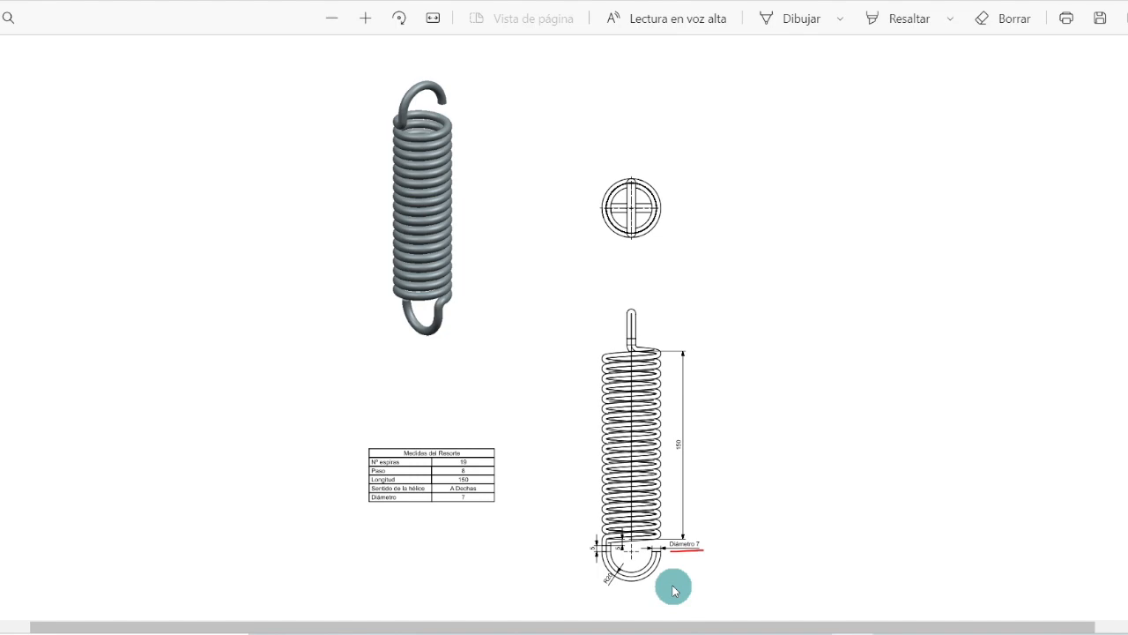
Examine the wire diameter and hook ends in the spring drawing, and switch back to NX to inspect both hooks' free ends
{"action": "scroll", "coordinate": [651, 596], "scroll_direction": "up", "scroll_amount": 3, "text": "ctrl"}
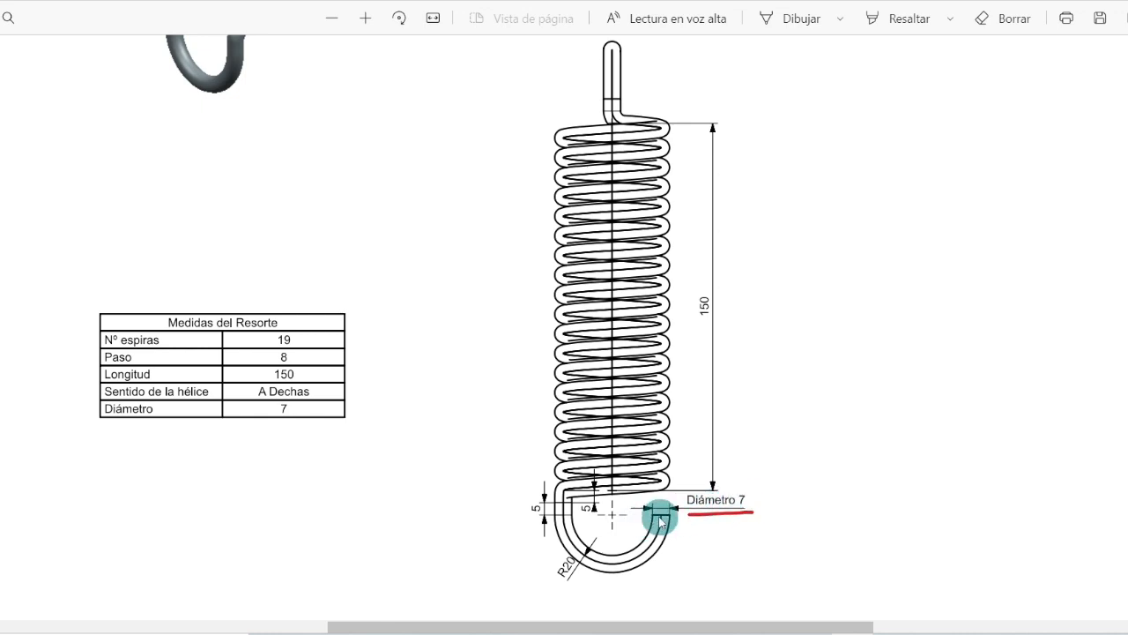
{"action": "scroll", "coordinate": [663, 518], "scroll_direction": "up", "scroll_amount": 3}
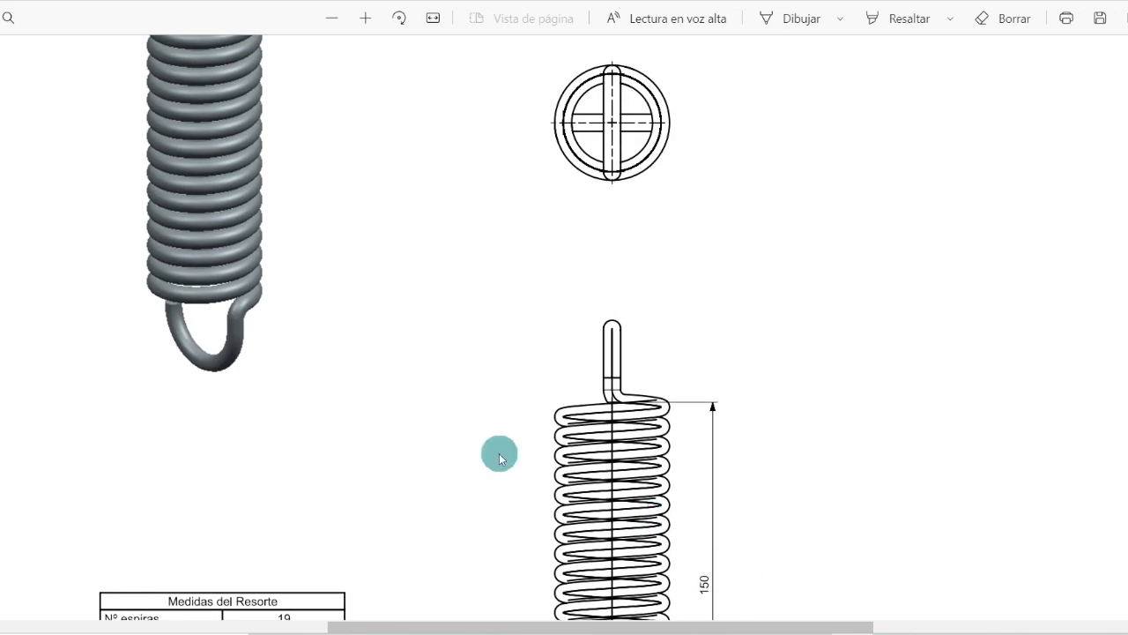
{"action": "scroll", "coordinate": [453, 476], "scroll_direction": "up", "scroll_amount": 2}
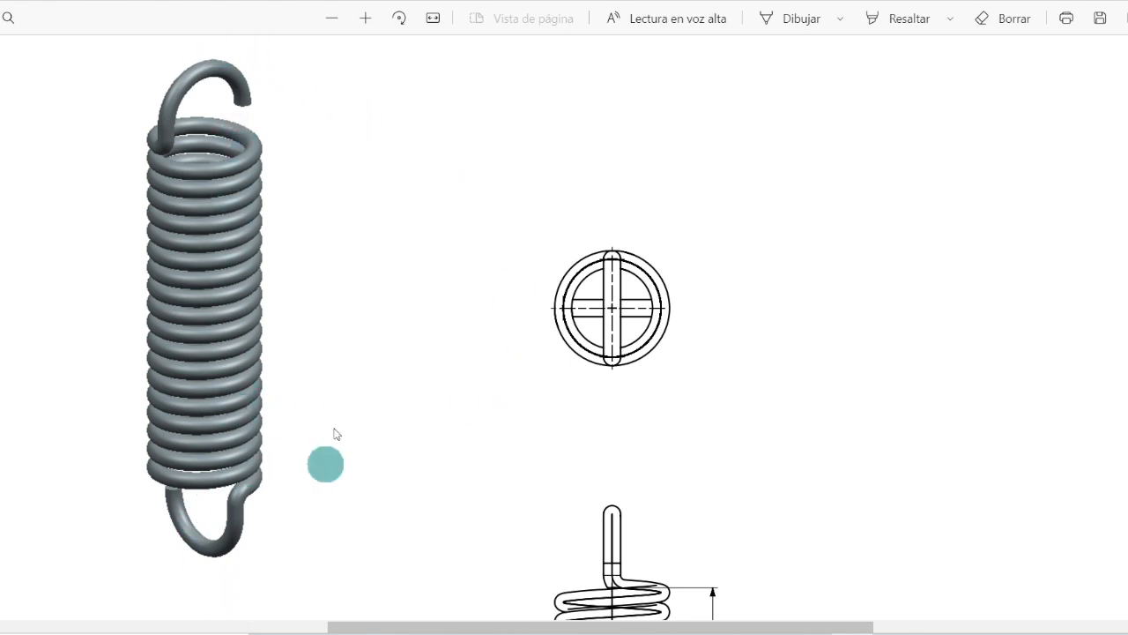
{"action": "key", "text": "alt+Tab"}
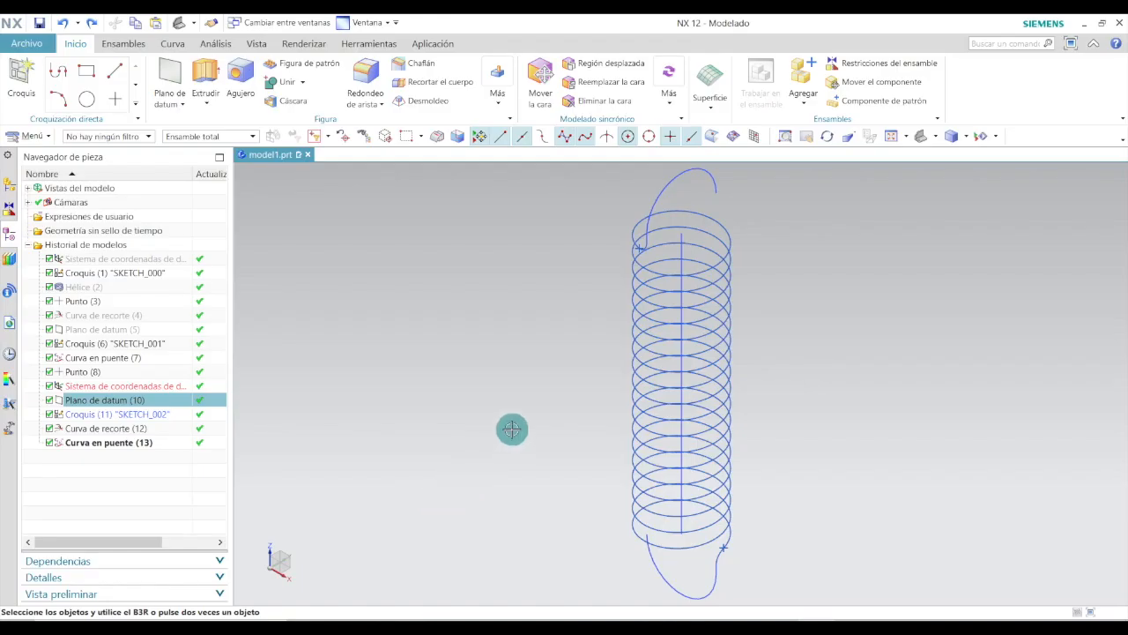
{"action": "middle_click_drag", "start_coordinate": [512, 429], "coordinate": [615, 302]}
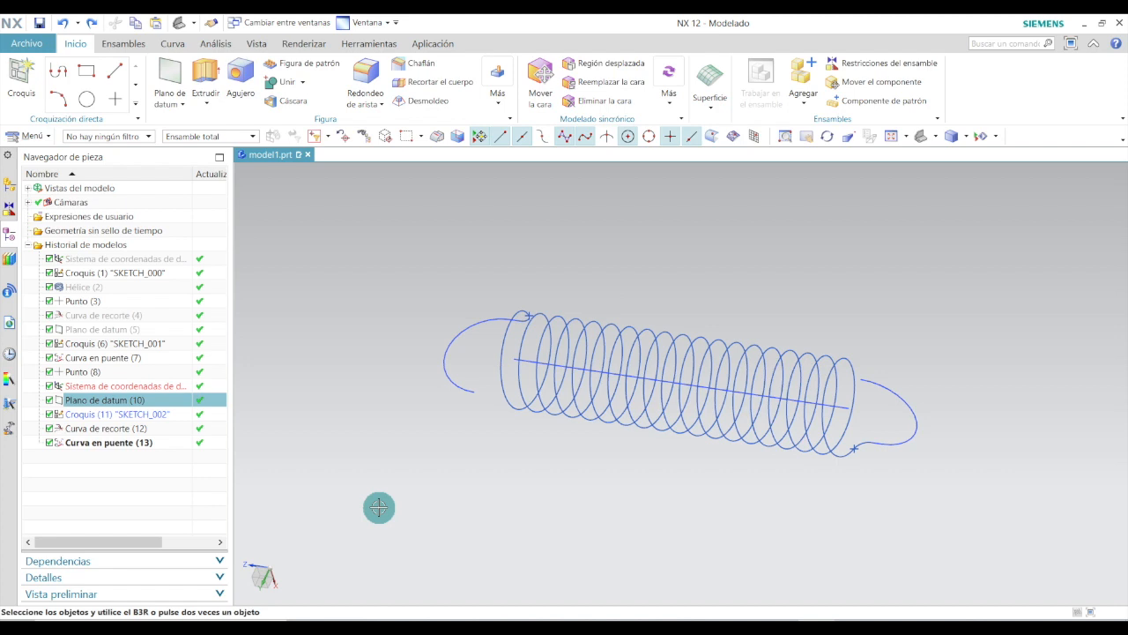
{"action": "scroll", "coordinate": [382, 529], "scroll_direction": "up", "scroll_amount": 2}
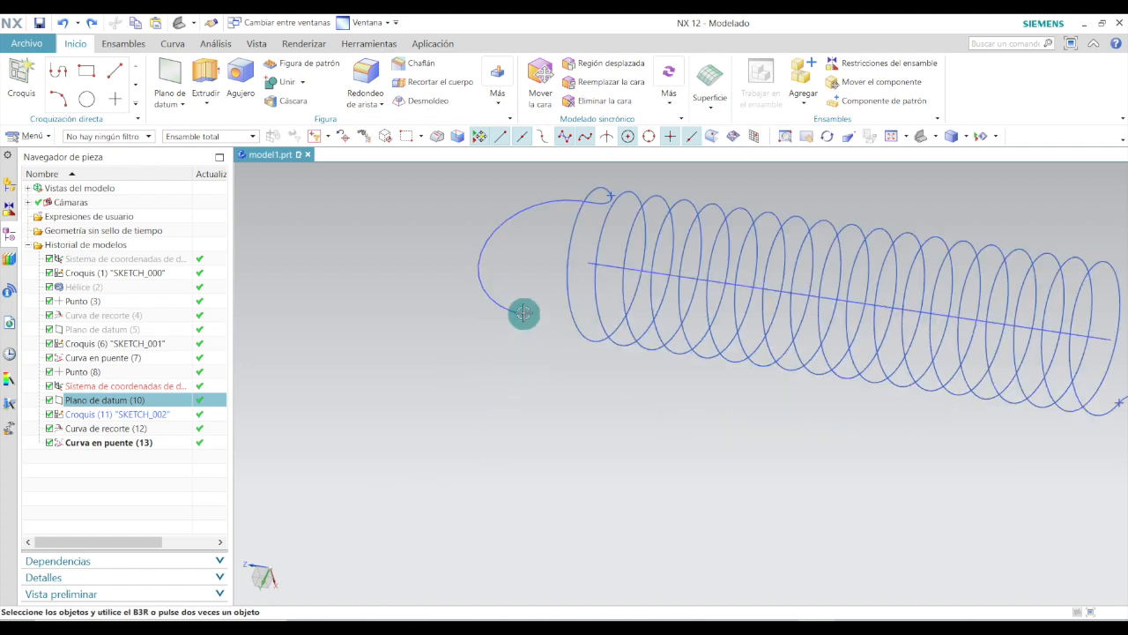
{"action": "scroll", "coordinate": [467, 445], "scroll_direction": "down", "scroll_amount": 3}
{"action": "scroll", "coordinate": [726, 383], "scroll_direction": "up", "scroll_amount": 2}
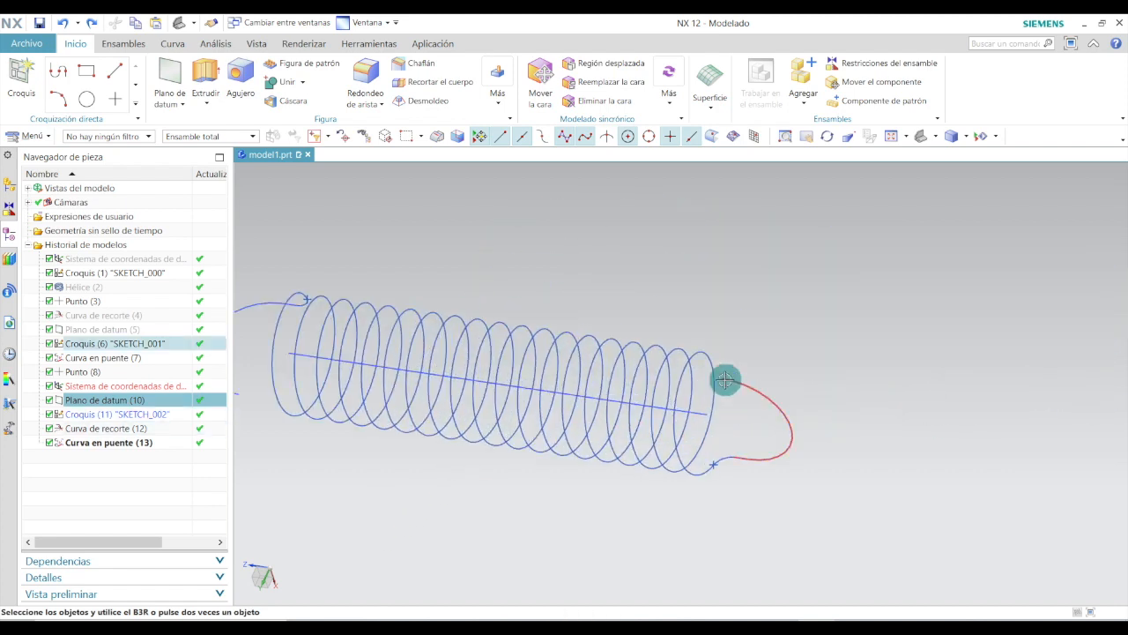
{"action": "scroll", "coordinate": [767, 397], "scroll_direction": "down", "scroll_amount": 3}
{"action": "scroll", "coordinate": [529, 386], "scroll_direction": "up", "scroll_amount": 3}
{"action": "scroll", "coordinate": [449, 448], "scroll_direction": "down", "scroll_amount": 3}
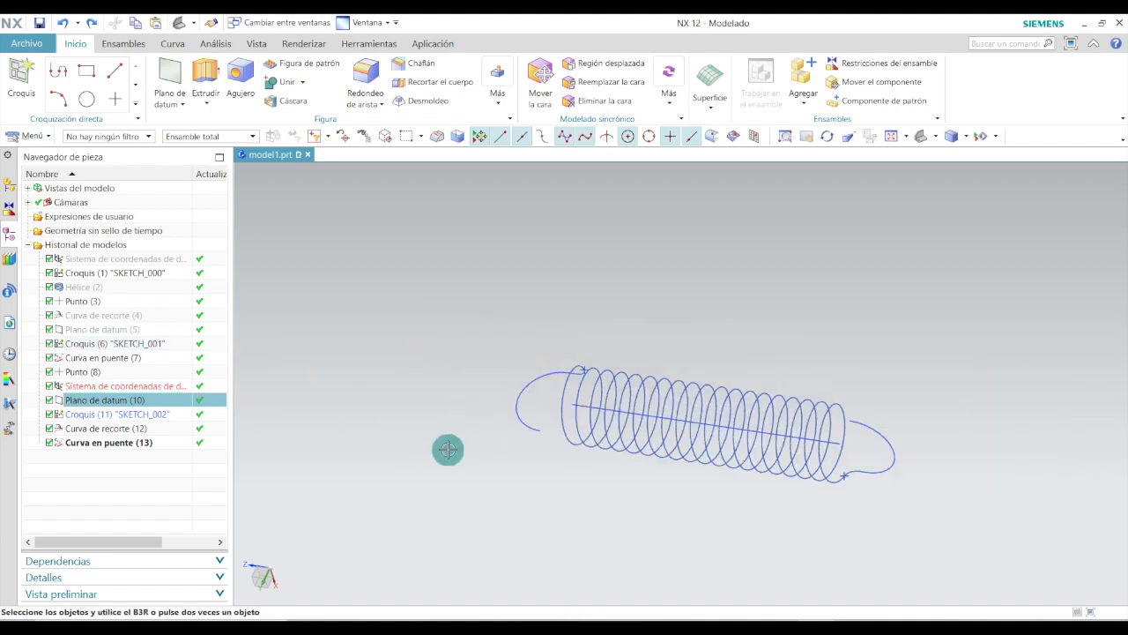
{"action": "scroll", "coordinate": [541, 482], "scroll_direction": "up", "scroll_amount": 3}
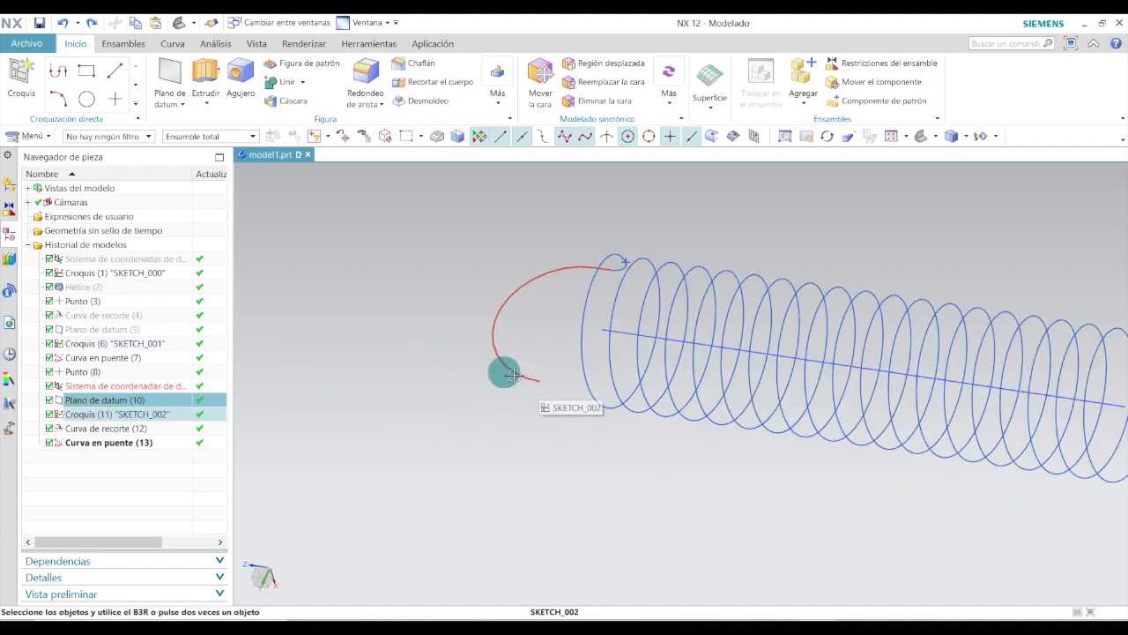
Show the hidden datum coordinate system (9) beside the SKETCH_002 hook again
{"action": "left_click", "coordinate": [109, 391]}
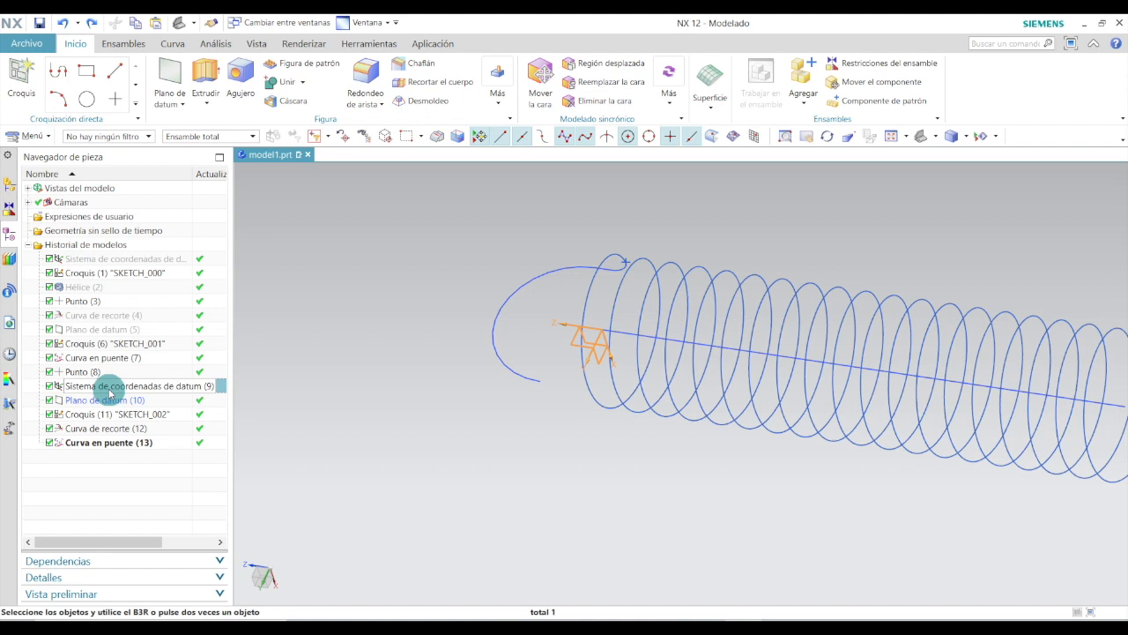
{"action": "right_click", "coordinate": [110, 390]}
{"action": "left_click", "coordinate": [579, 379]}
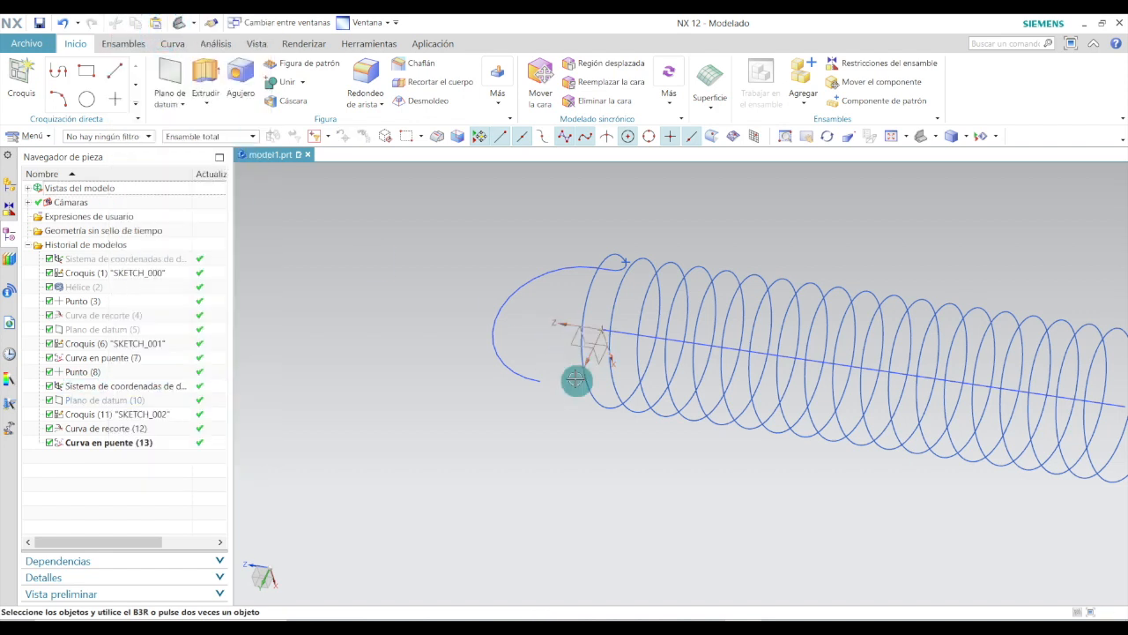
Create an inferred datum plane at the free end of the SKETCH_002 hook
{"action": "left_click", "coordinate": [172, 97]}
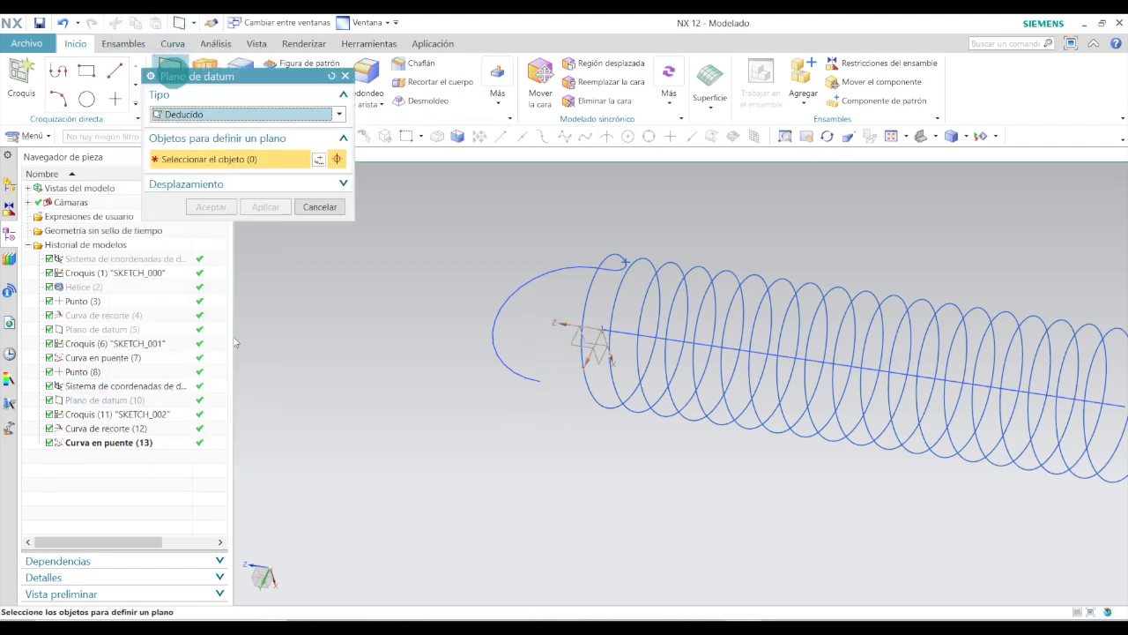
{"action": "left_click", "coordinate": [540, 385]}
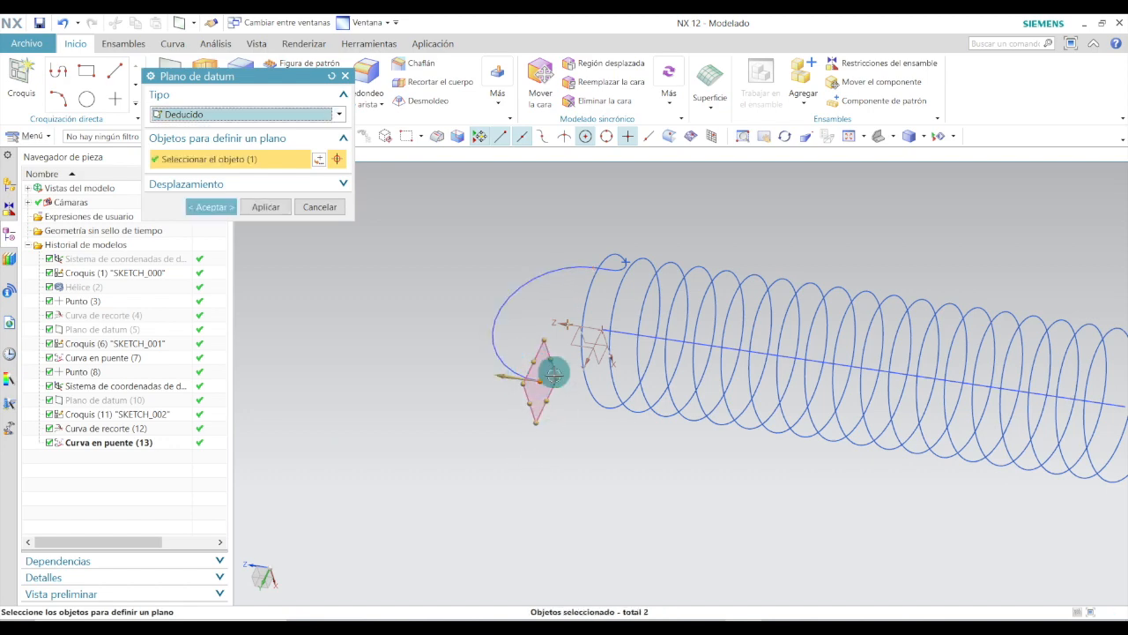
{"action": "left_click", "coordinate": [213, 209]}
Start a sketch on the datum plane at the hook's free end, using the X axis of datum coordinate system (9) as vertical reference
{"action": "middle_click_drag", "start_coordinate": [538, 438], "coordinate": [516, 227]}
{"action": "left_click", "coordinate": [22, 75]}
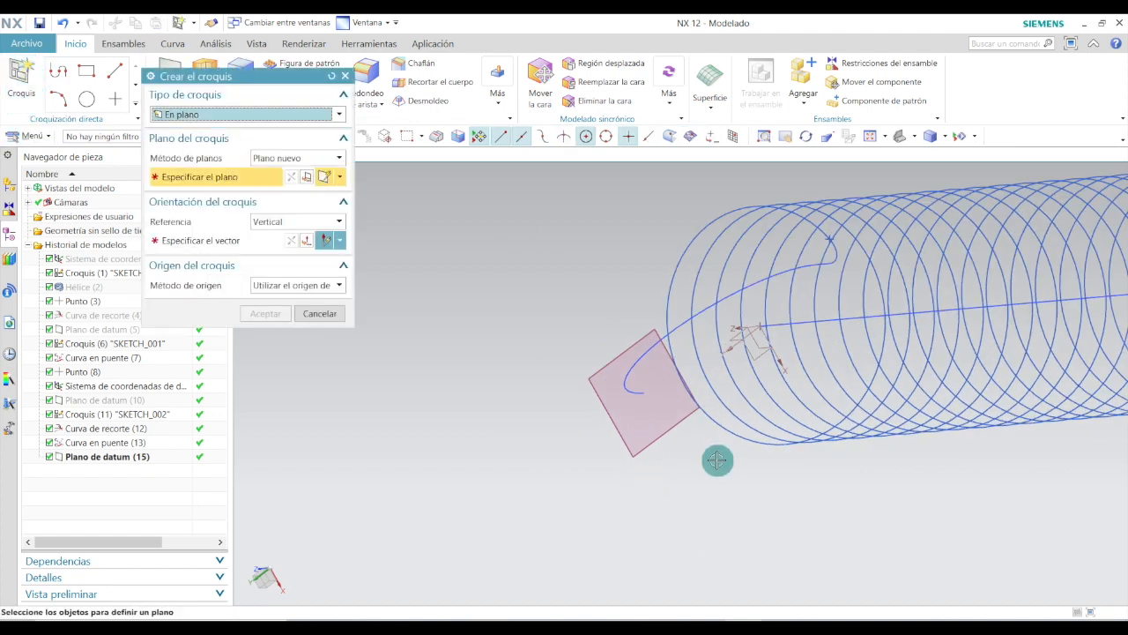
{"action": "left_click", "coordinate": [603, 369]}
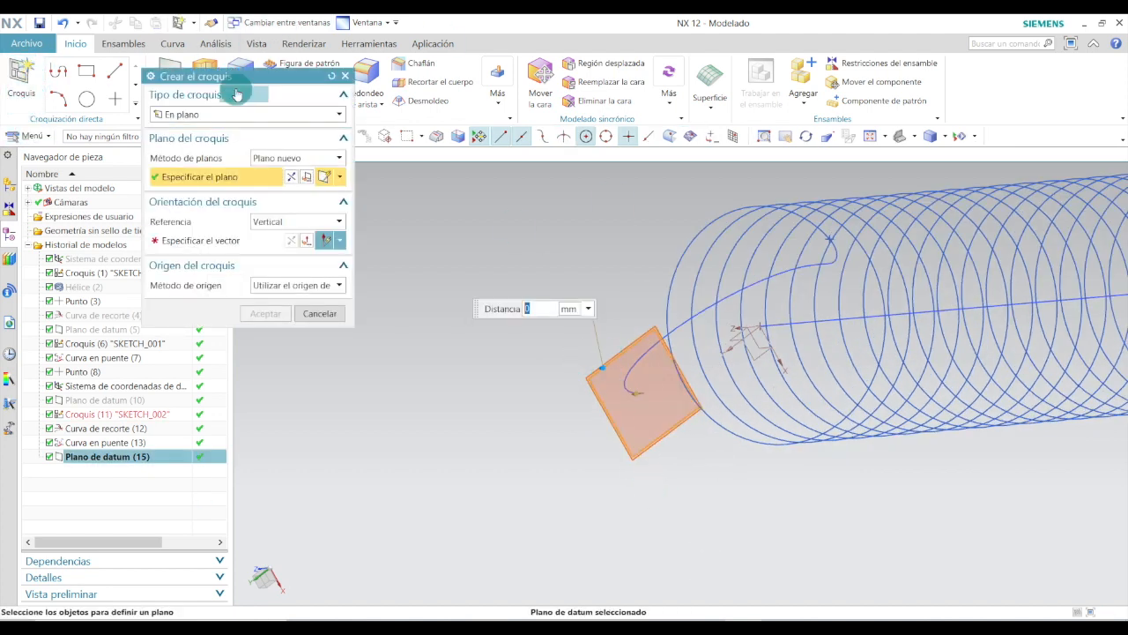
{"action": "left_click", "coordinate": [192, 247]}
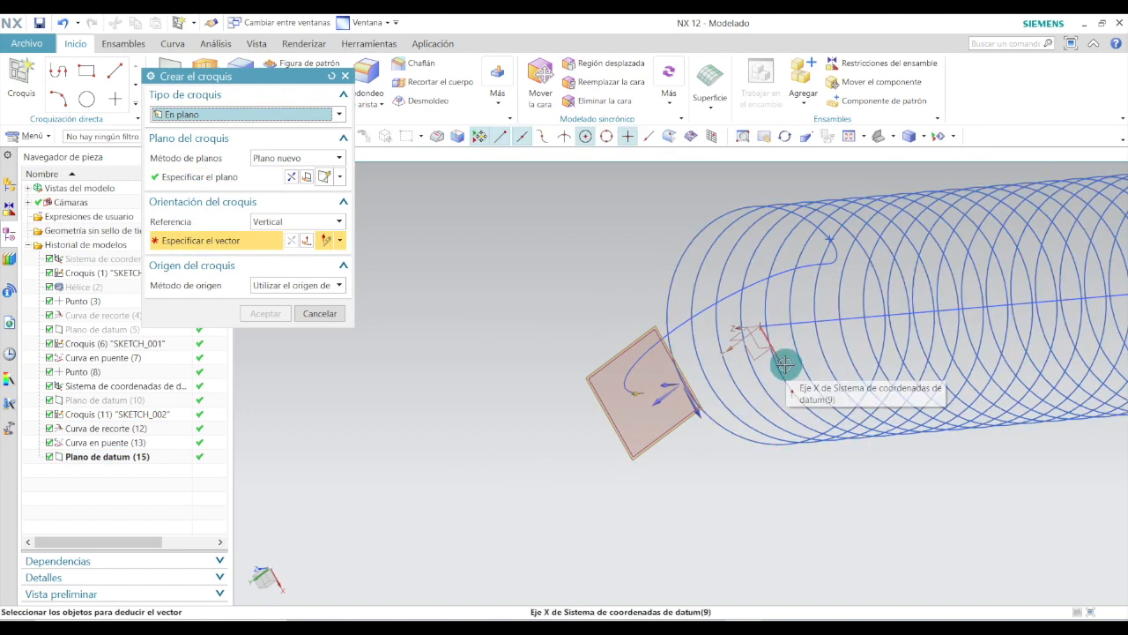
{"action": "left_click", "coordinate": [784, 364]}
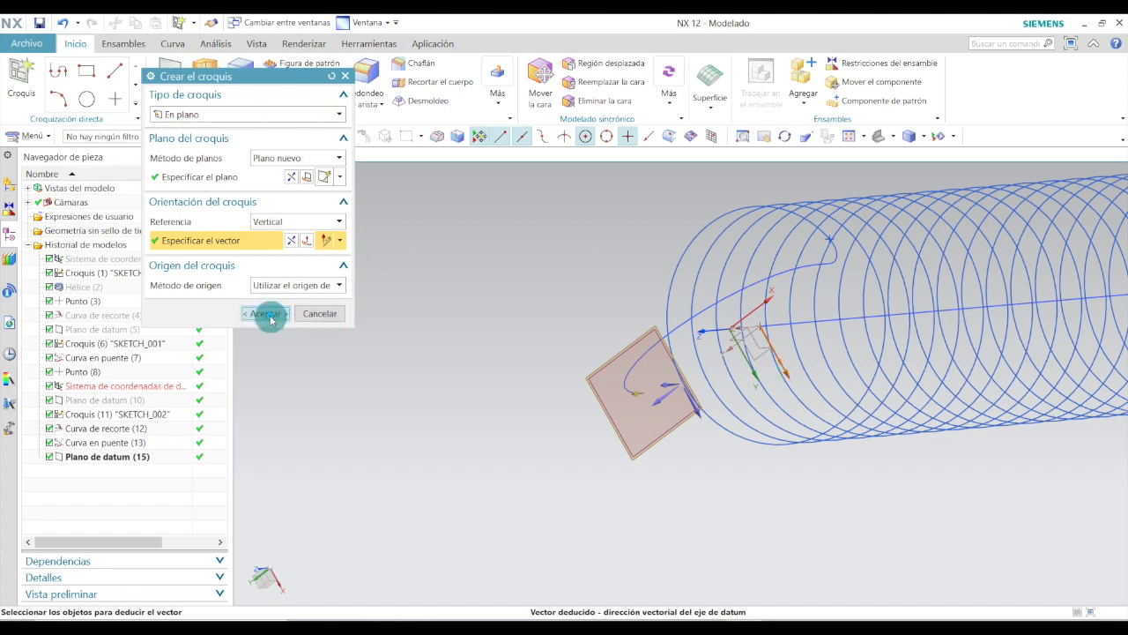
{"action": "left_click", "coordinate": [265, 314]}
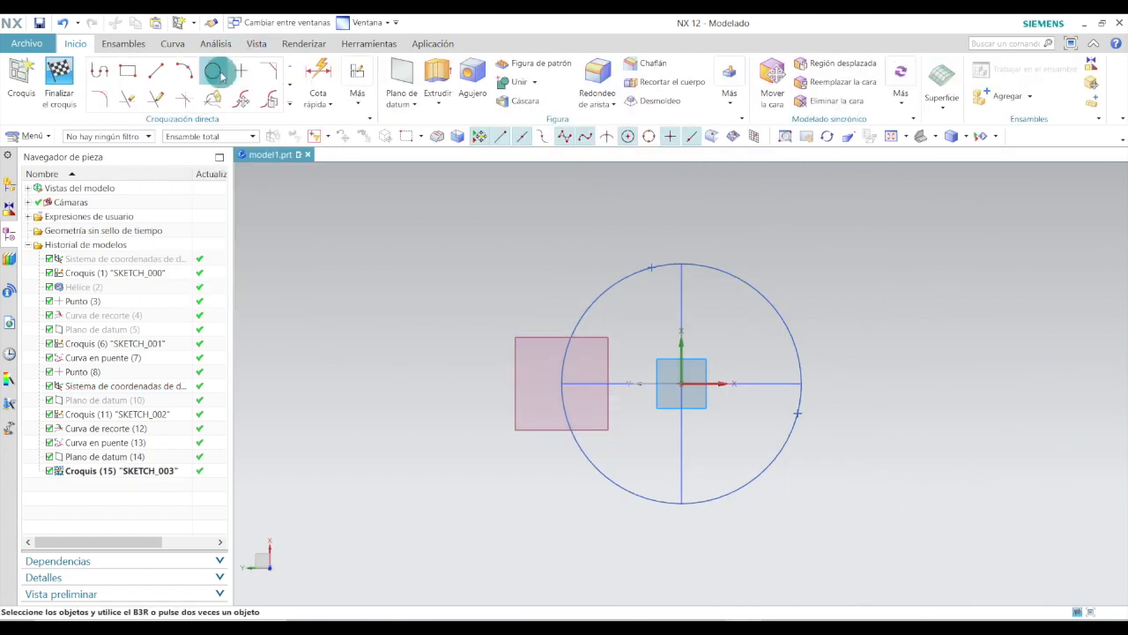
Sketch a circle centred on the hook's free end, set its diameter to 7 mm, and finish the sketch
{"action": "left_click", "coordinate": [218, 70]}
{"action": "scroll", "coordinate": [535, 388], "scroll_direction": "up", "scroll_amount": 2}
{"action": "left_click", "coordinate": [572, 377]}
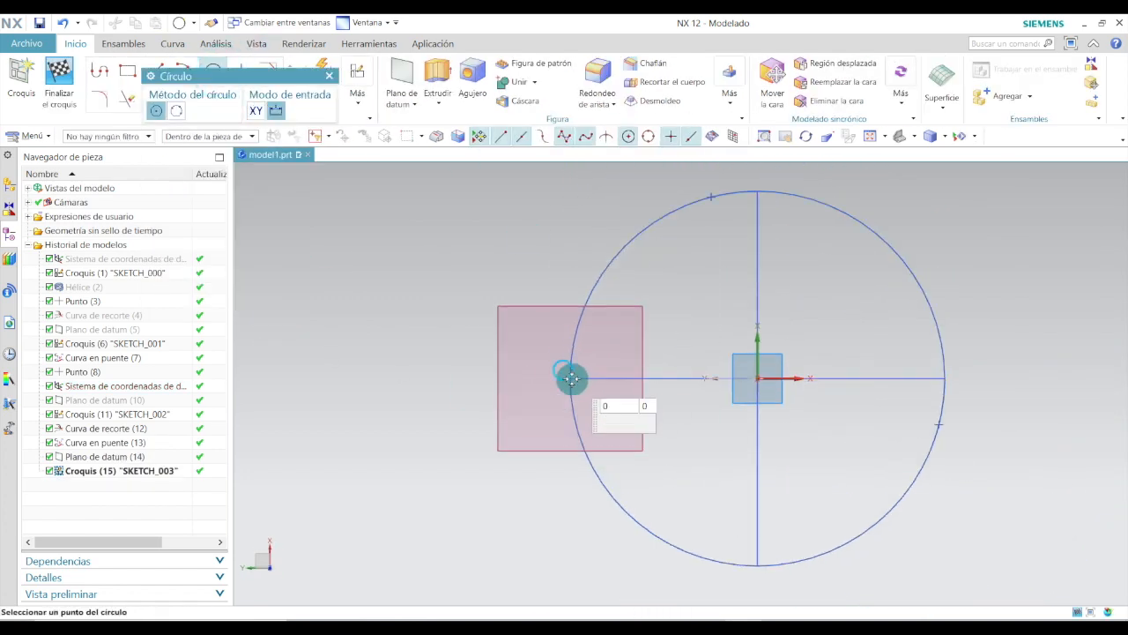
{"action": "left_click", "coordinate": [599, 358]}
{"action": "key", "text": "Escape"}
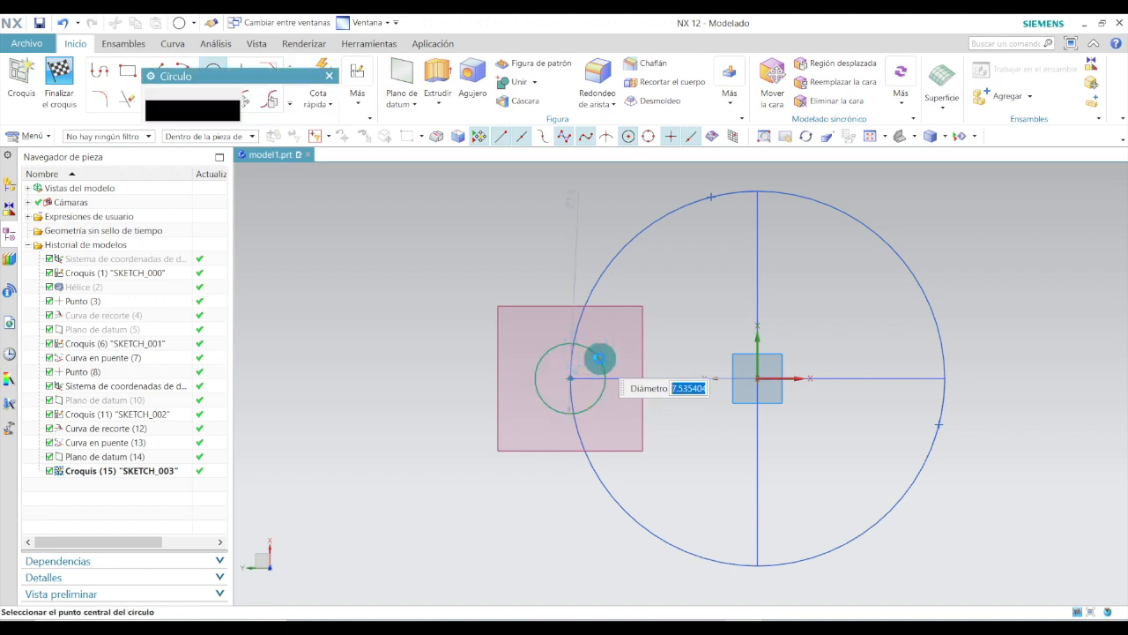
{"action": "double_click", "coordinate": [553, 319]}
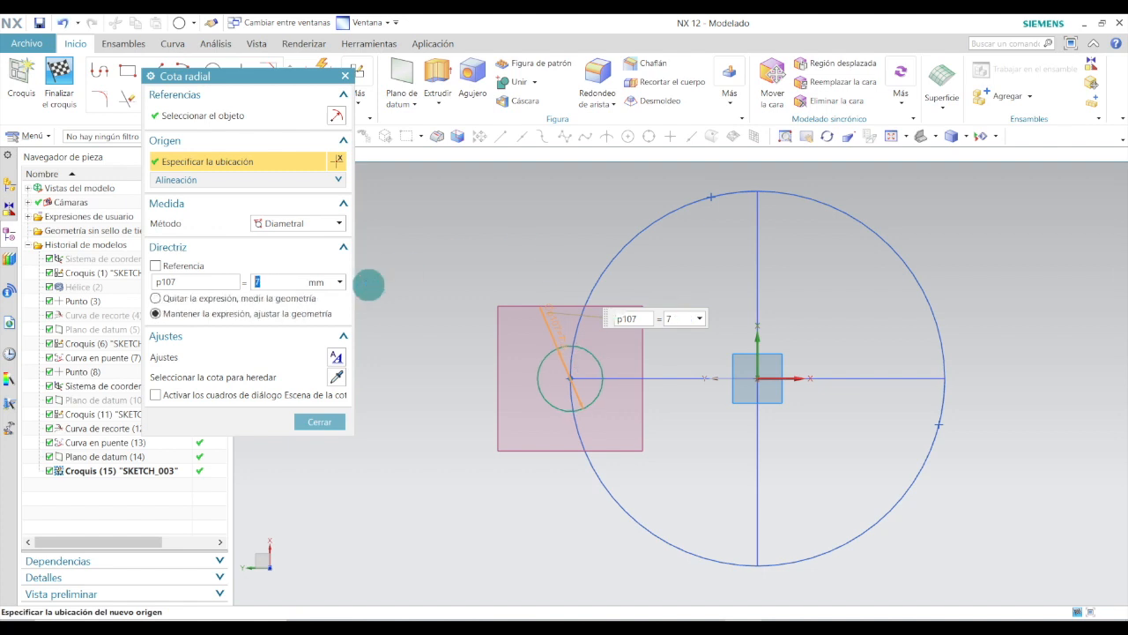
{"action": "left_click", "coordinate": [313, 421]}
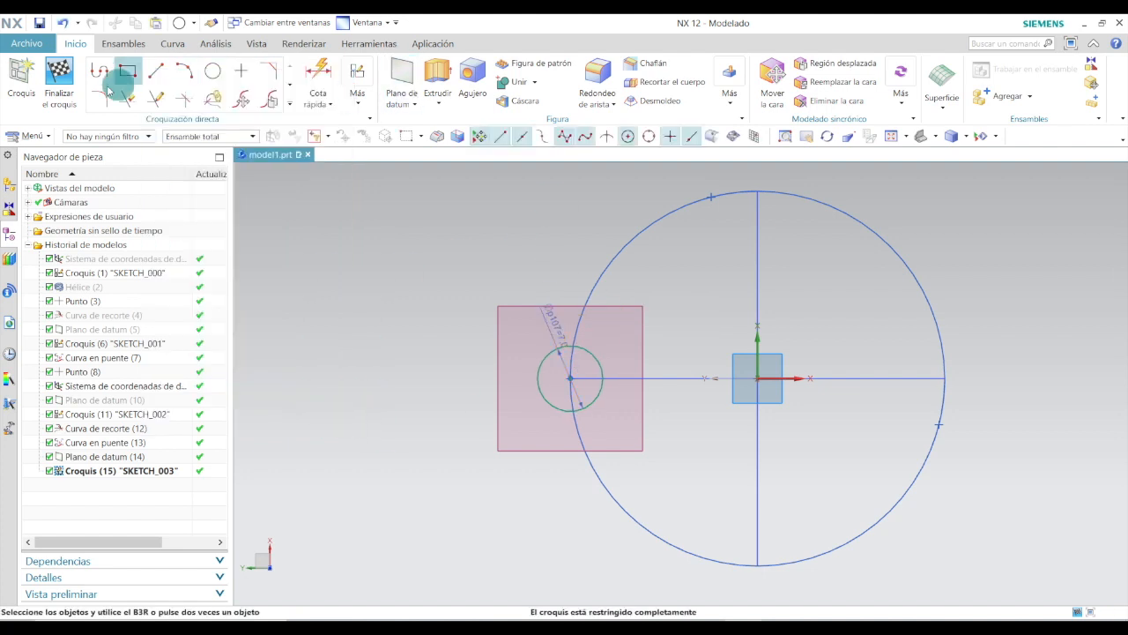
{"action": "left_click", "coordinate": [59, 78]}
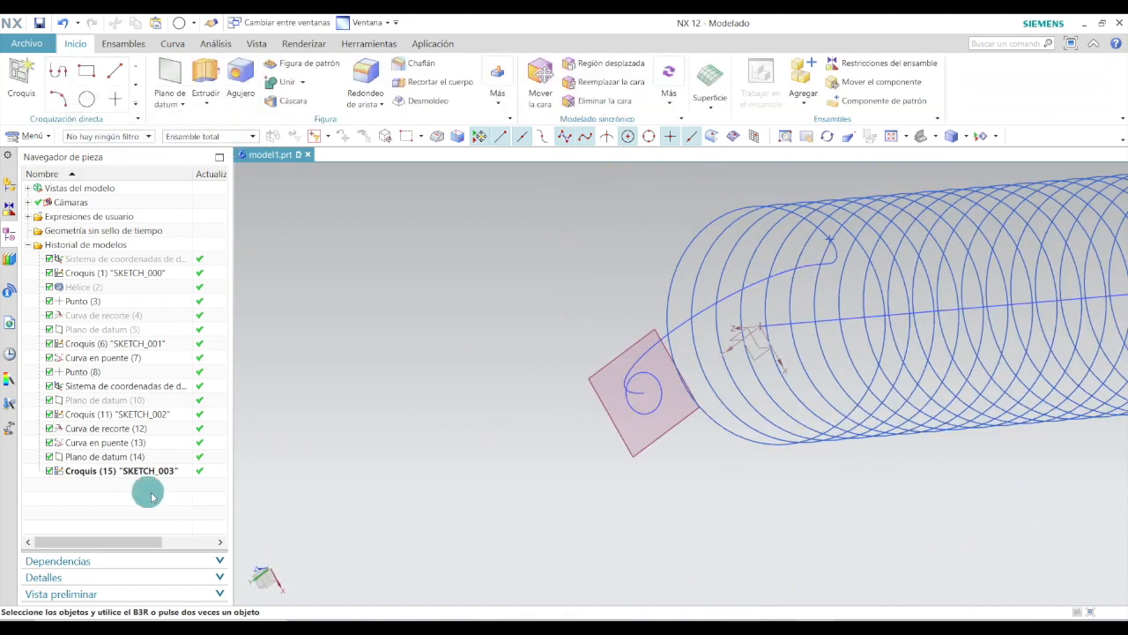
Hide the datum plane at the hook's free end and the datum coordinate system (9)
{"action": "left_click", "coordinate": [105, 457]}
{"action": "right_click", "coordinate": [112, 465]}
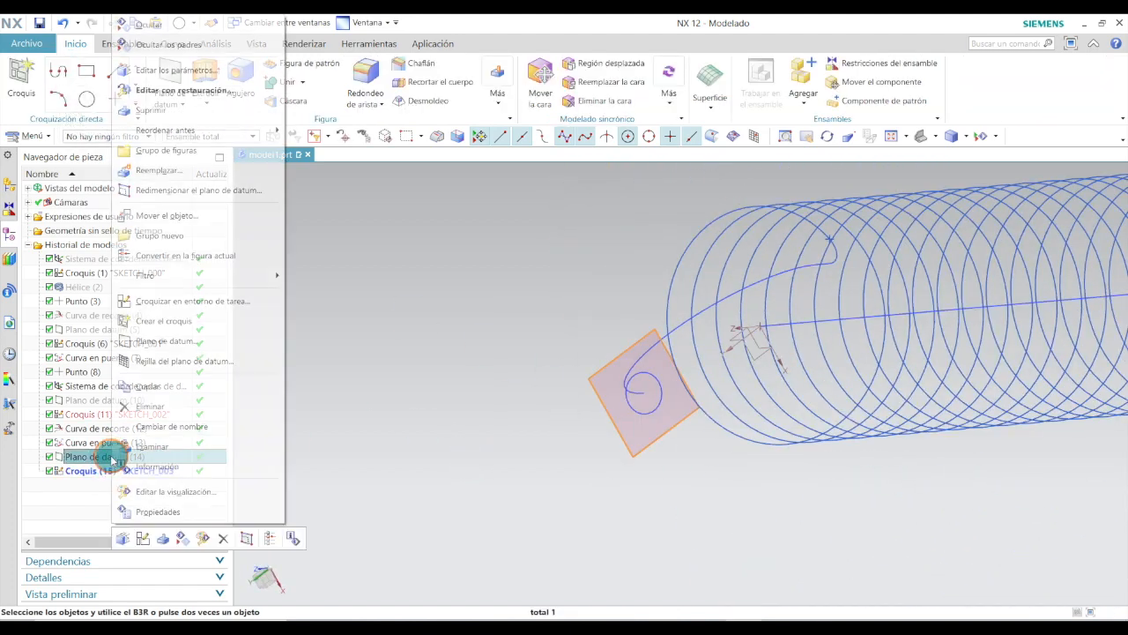
{"action": "left_click", "coordinate": [154, 27]}
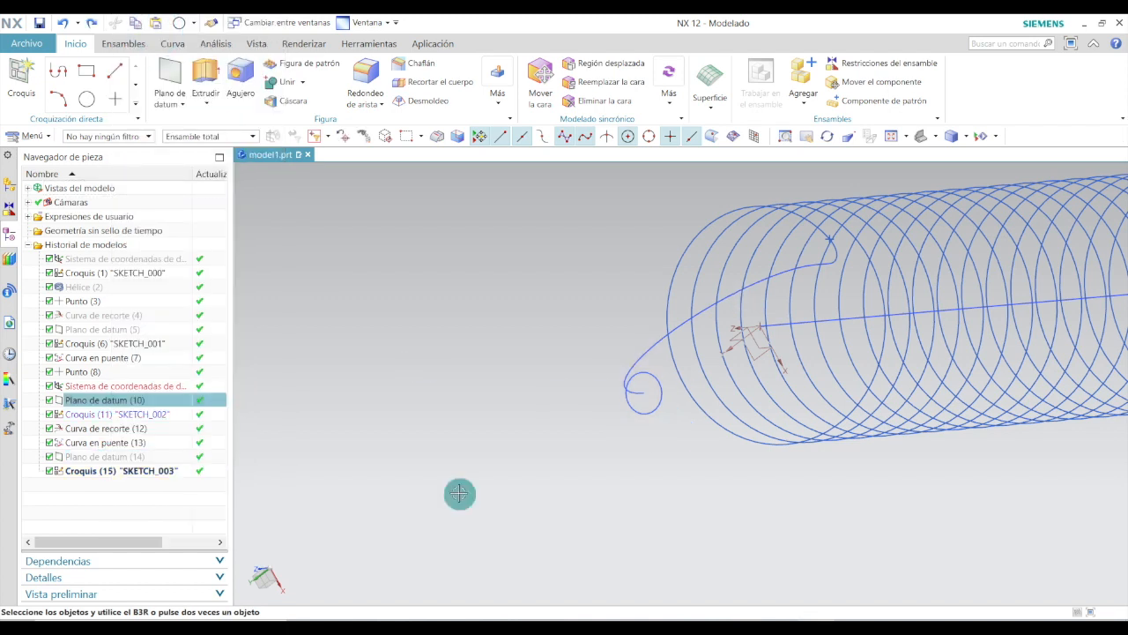
{"action": "right_click", "coordinate": [99, 386]}
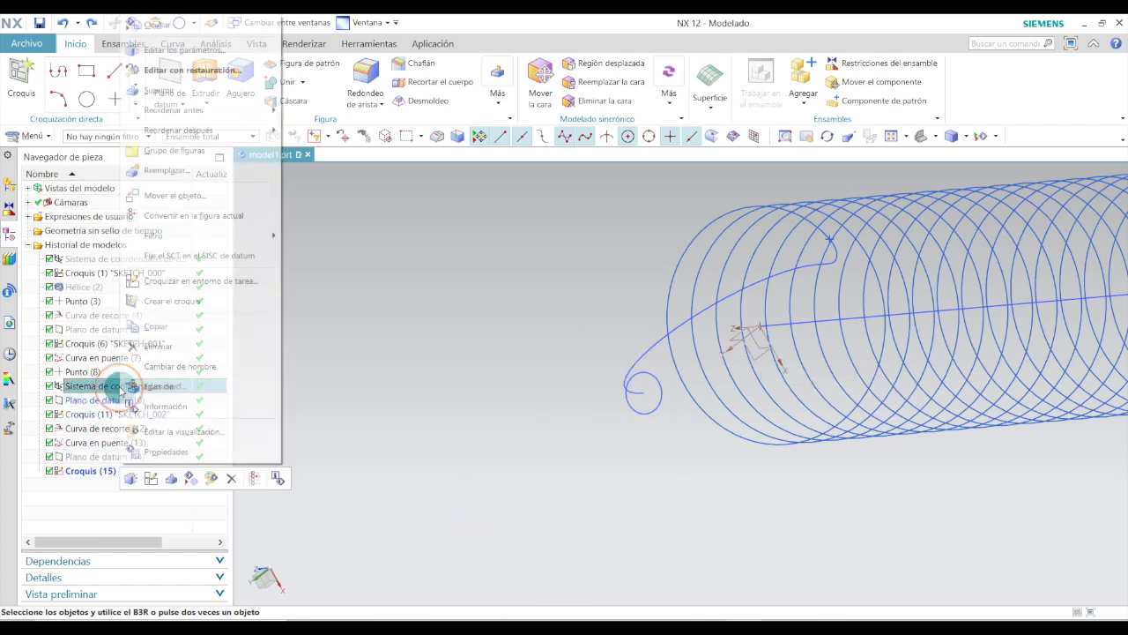
{"action": "left_click", "coordinate": [157, 24]}
Set up a Sweep Along Guide with the 7 mm circle as section and the adjacent hook's arc and line as guide
{"action": "middle_click_drag", "start_coordinate": [328, 310], "coordinate": [446, 529]}
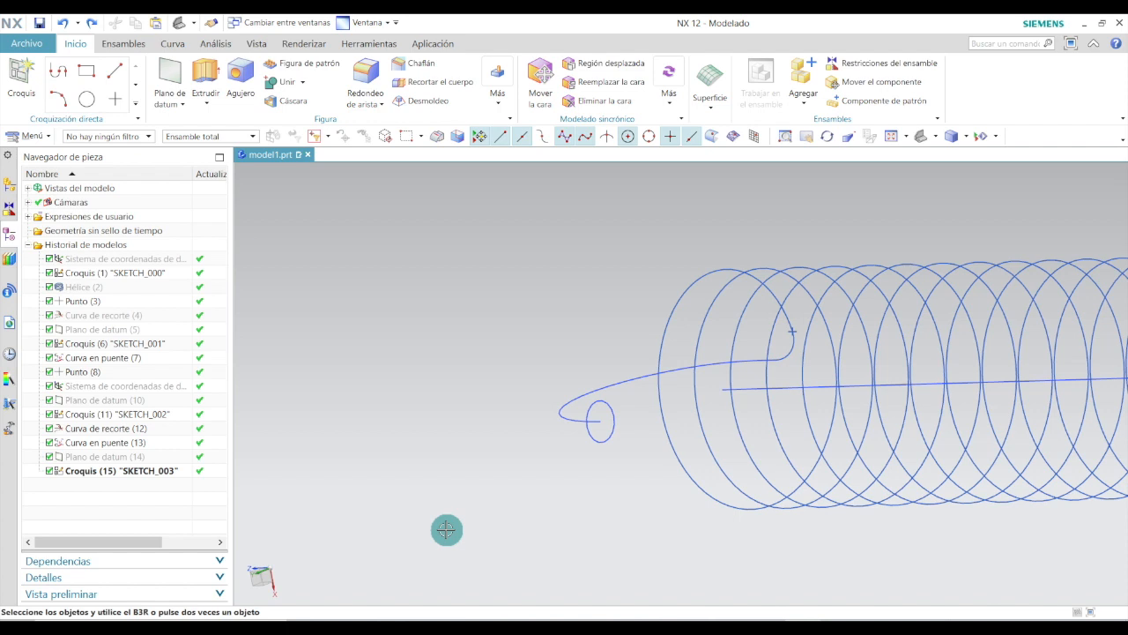
{"action": "left_click", "coordinate": [498, 97]}
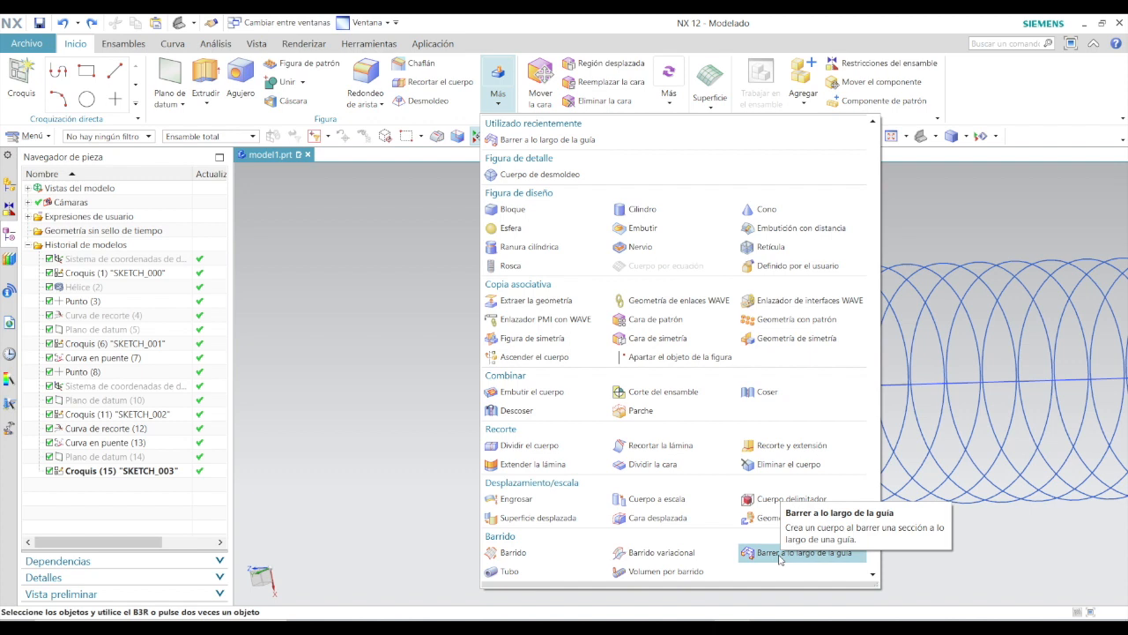
{"action": "left_click", "coordinate": [780, 556]}
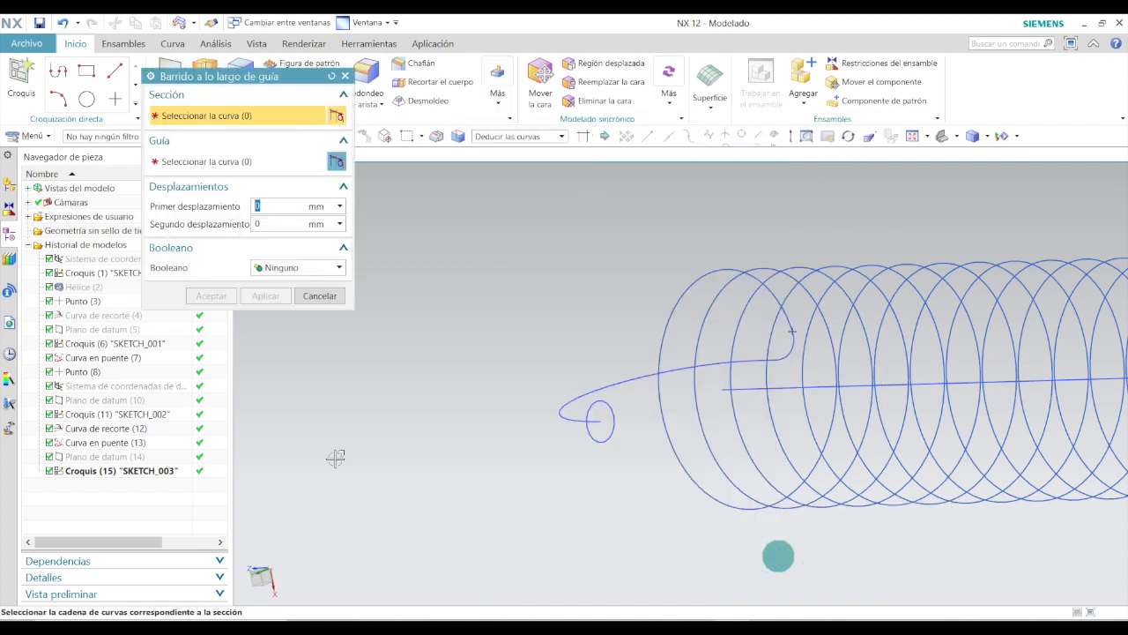
{"action": "left_click", "coordinate": [194, 117]}
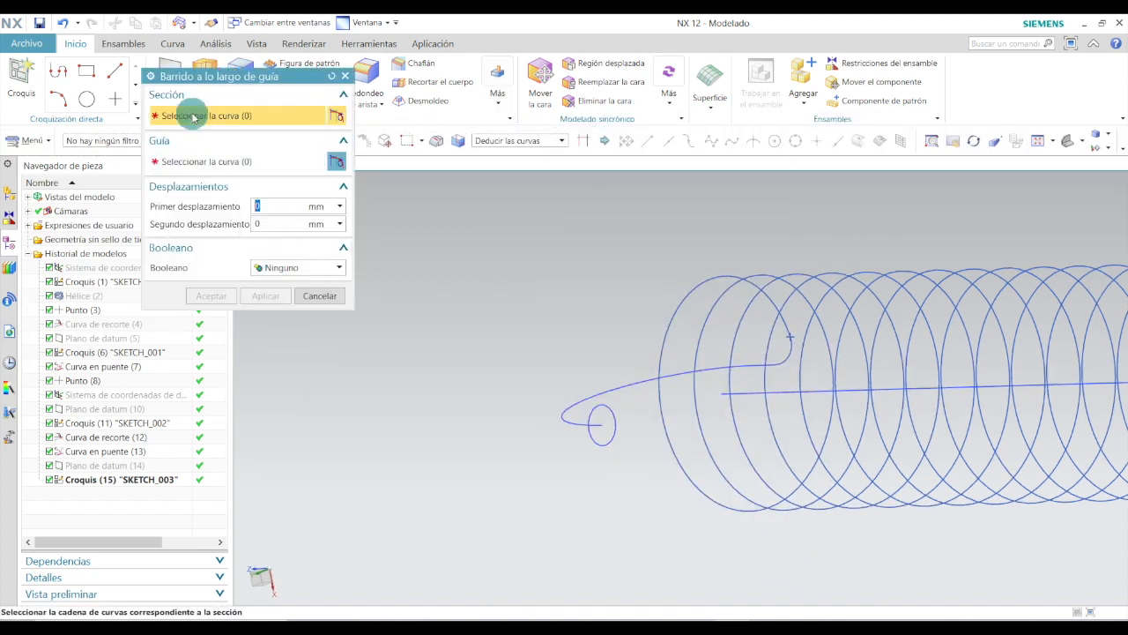
{"action": "scroll", "coordinate": [605, 458], "scroll_direction": "down", "scroll_amount": 3}
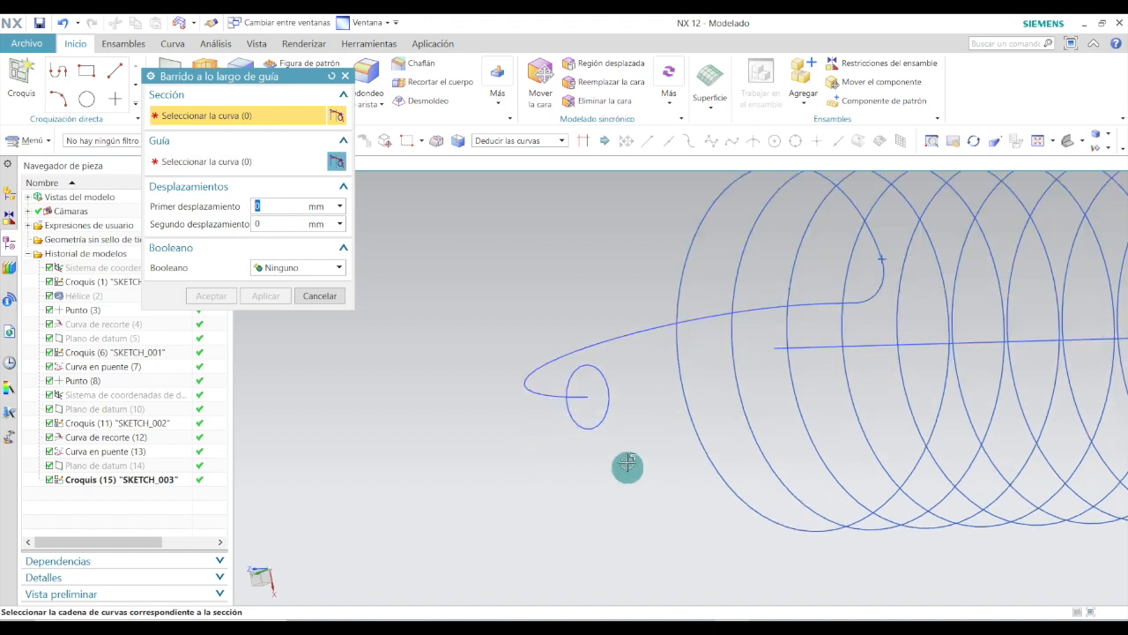
{"action": "left_click", "coordinate": [602, 411]}
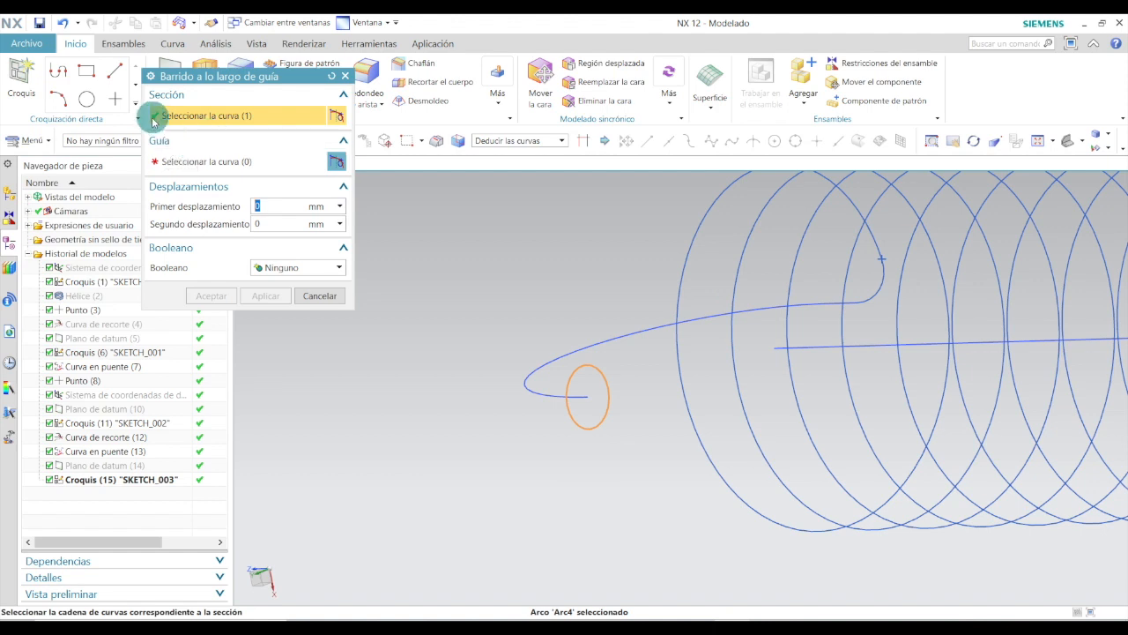
{"action": "left_click", "coordinate": [195, 163]}
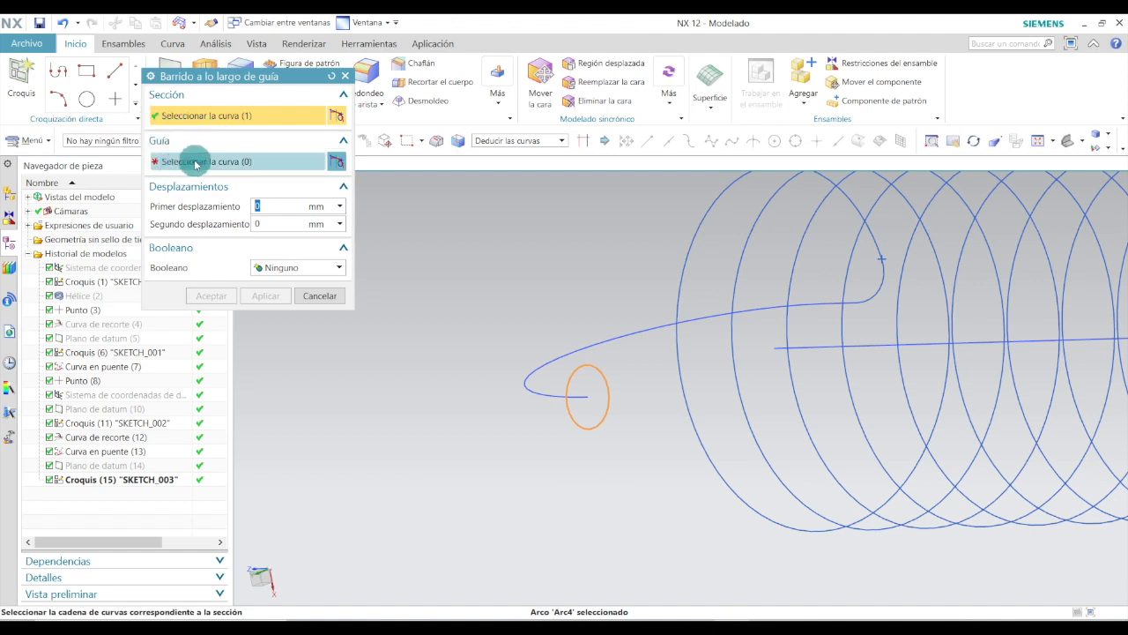
{"action": "scroll", "coordinate": [476, 511], "scroll_direction": "down", "scroll_amount": 3}
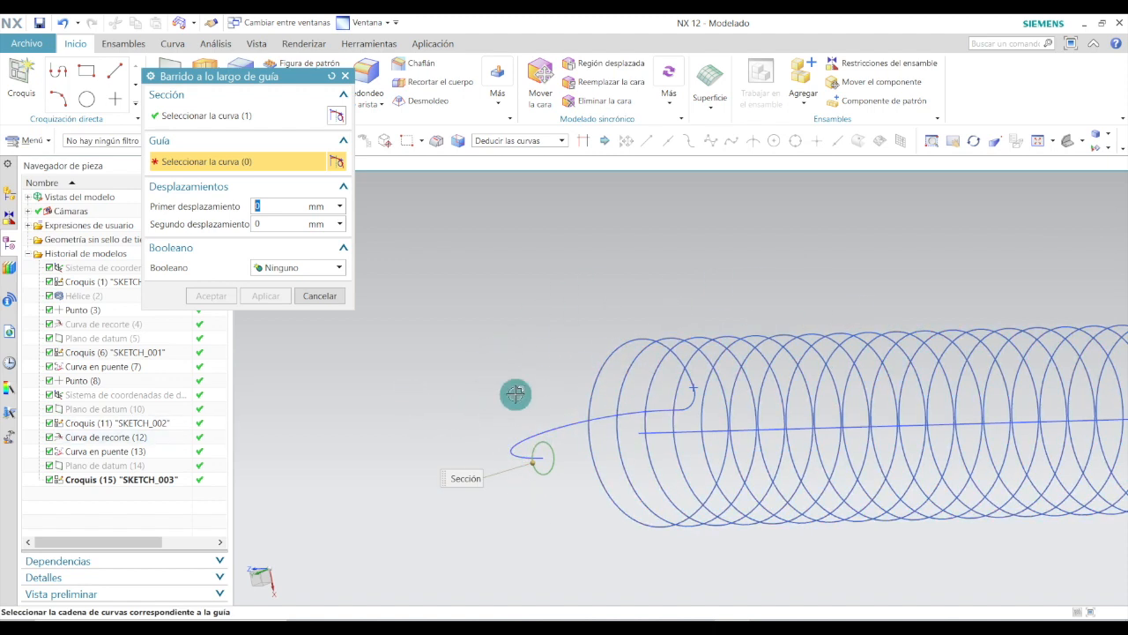
{"action": "left_click", "coordinate": [518, 444]}
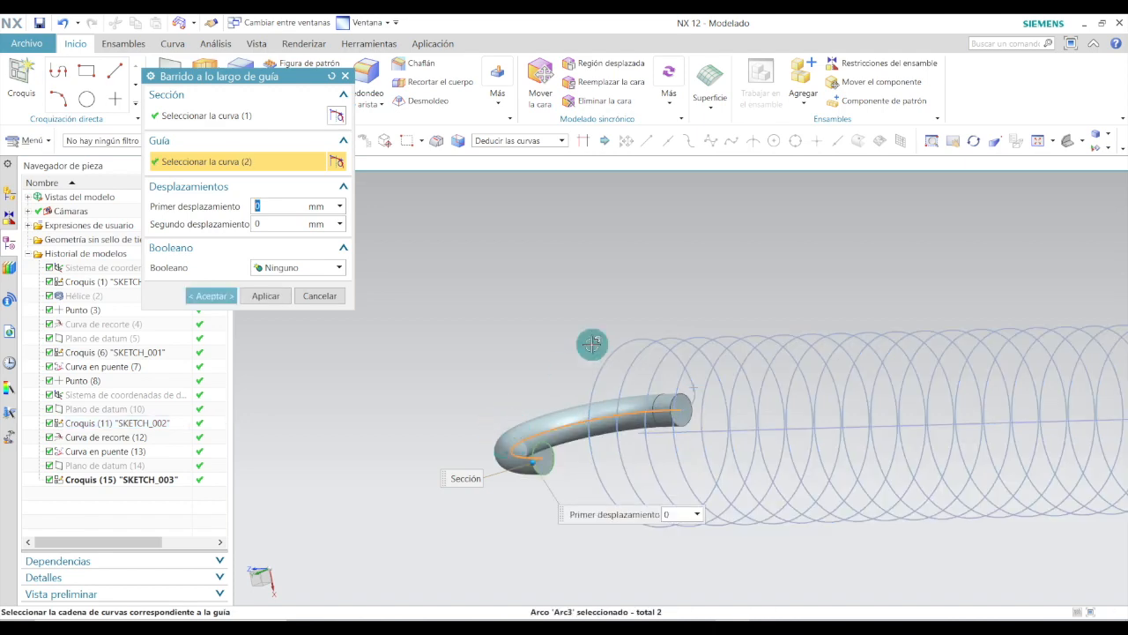
Extend the sweep guide with bridge curve (13) and the trimmed helix
{"action": "middle_click_drag", "start_coordinate": [613, 269], "coordinate": [751, 253]}
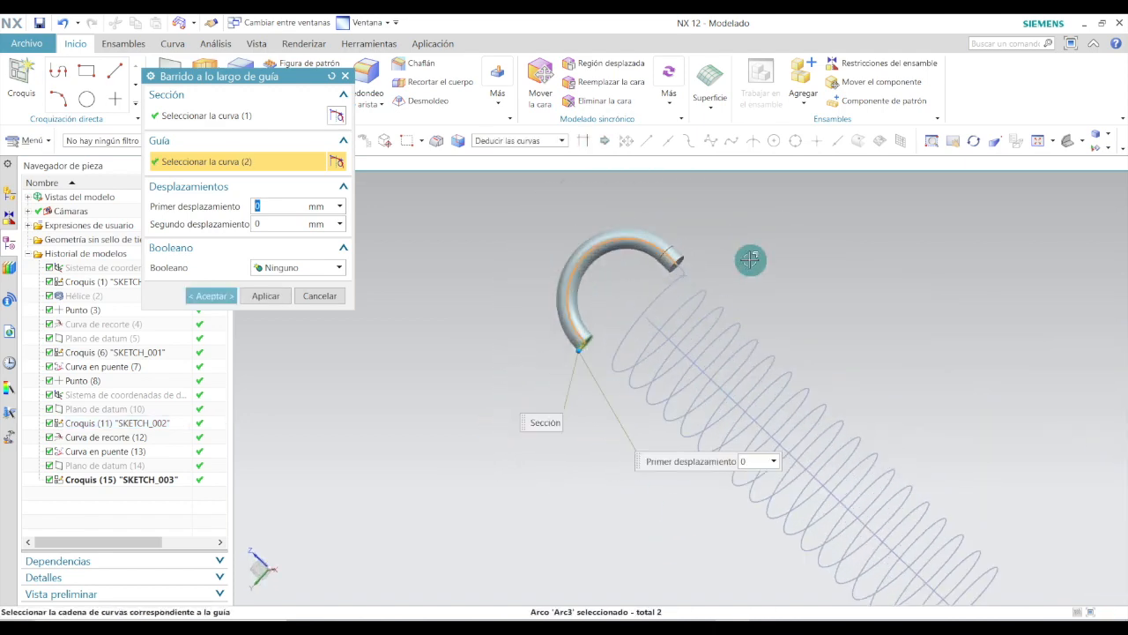
{"action": "scroll", "coordinate": [589, 269], "scroll_direction": "down", "scroll_amount": 8}
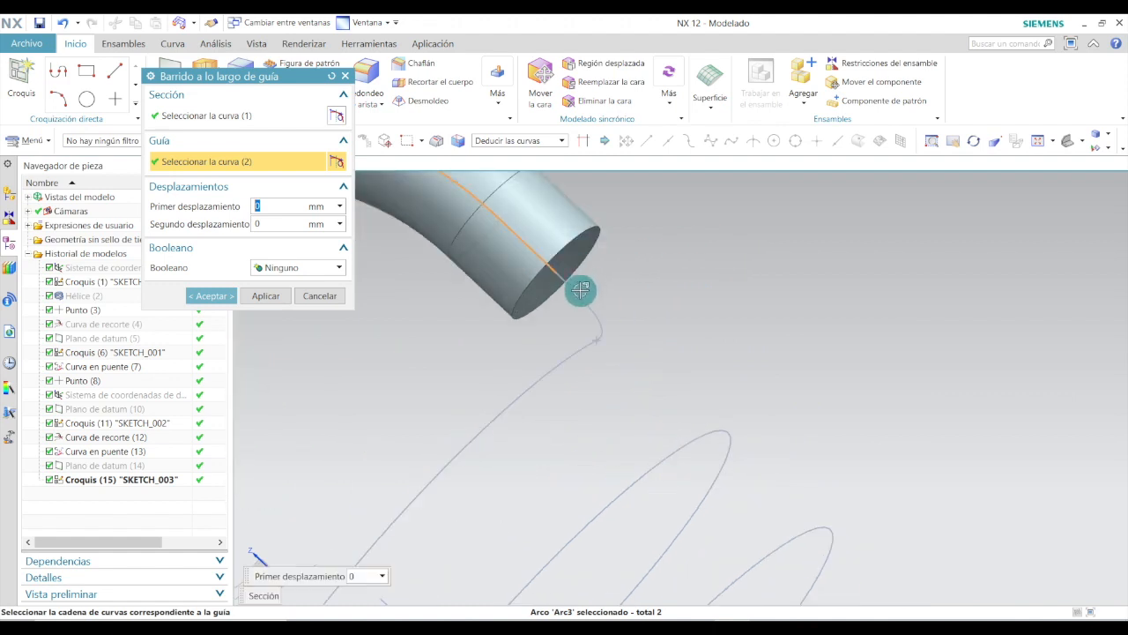
{"action": "left_click", "coordinate": [580, 290]}
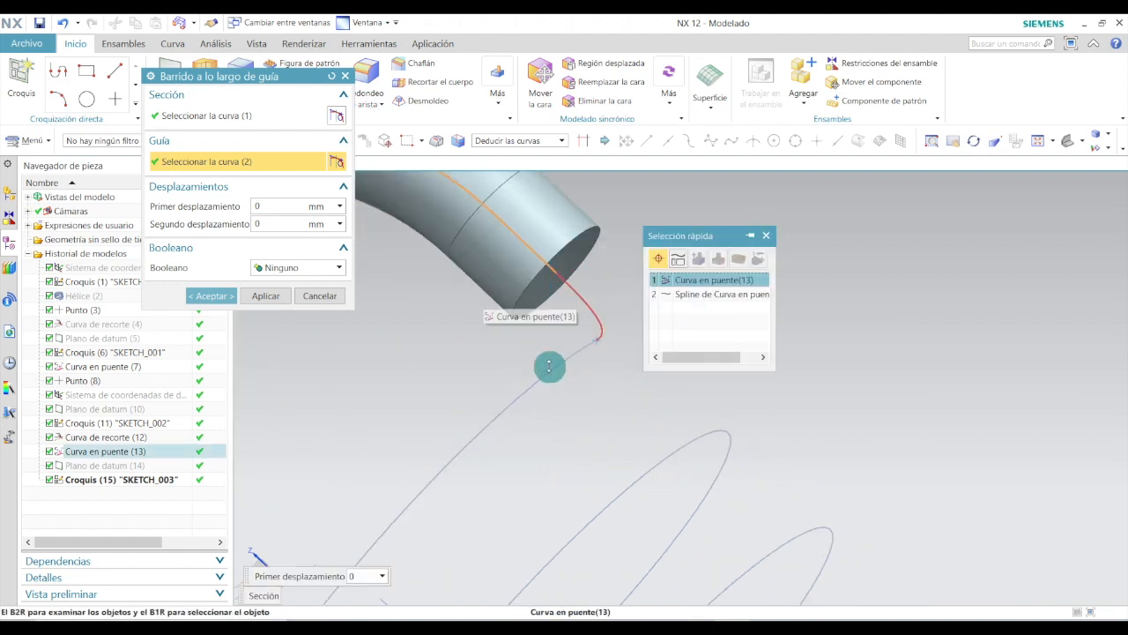
{"action": "left_click", "coordinate": [582, 296]}
{"action": "left_click", "coordinate": [507, 404]}
{"action": "scroll", "coordinate": [507, 405], "scroll_direction": "down", "scroll_amount": 10}
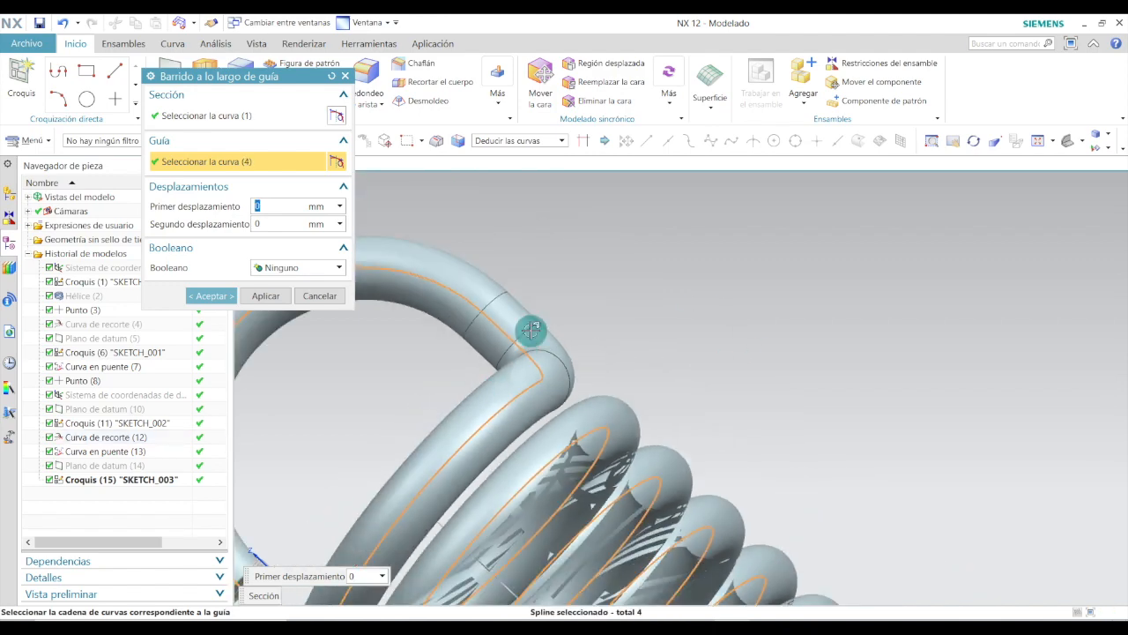
Add the opposite end's bridge curve and hook curves to the guide, and create the swept spring body
{"action": "middle_click_drag", "start_coordinate": [621, 338], "coordinate": [673, 305]}
{"action": "scroll", "coordinate": [673, 428], "scroll_direction": "up", "scroll_amount": 6}
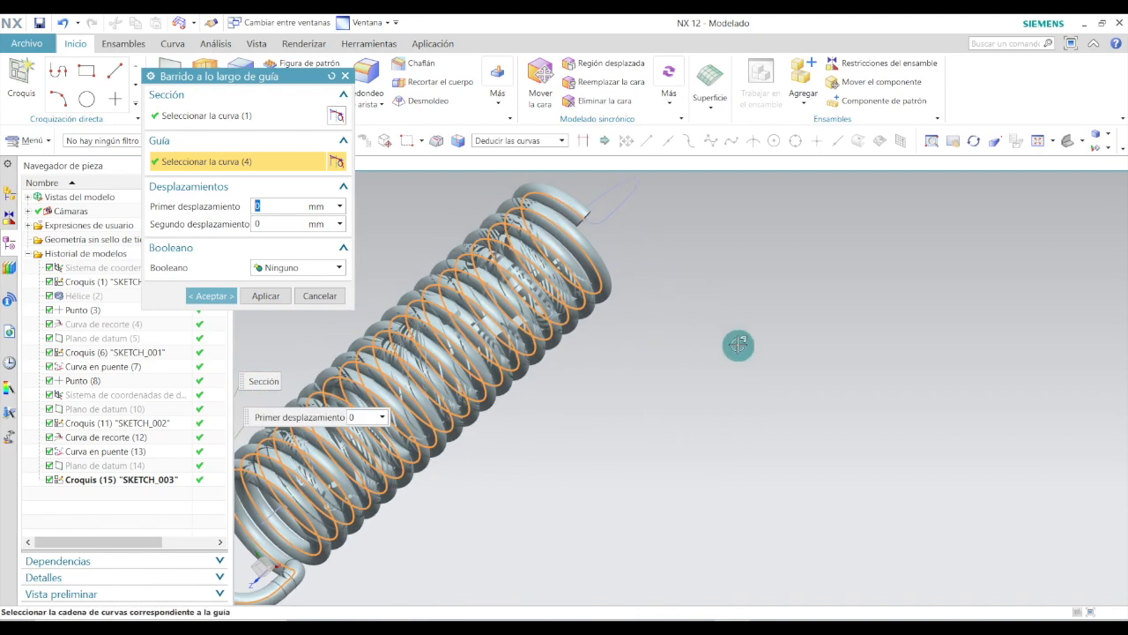
{"action": "scroll", "coordinate": [750, 446], "scroll_direction": "up", "scroll_amount": 3}
{"action": "scroll", "coordinate": [603, 245], "scroll_direction": "up", "scroll_amount": 3}
{"action": "scroll", "coordinate": [603, 245], "scroll_direction": "up", "scroll_amount": 2}
{"action": "left_click", "coordinate": [578, 304]}
{"action": "left_click", "coordinate": [676, 235]}
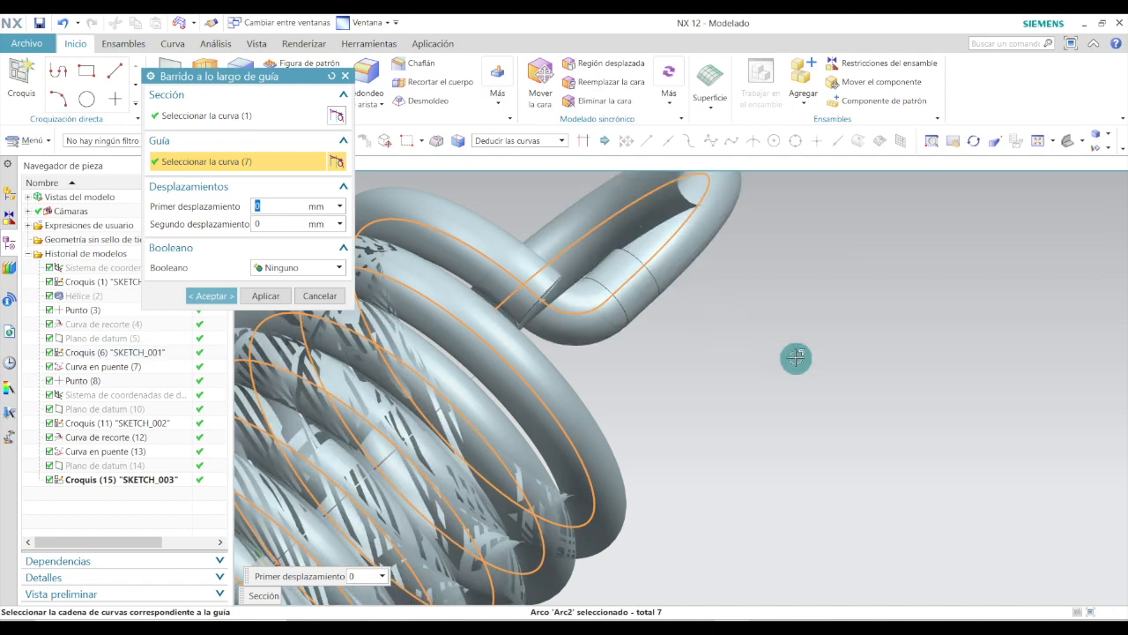
{"action": "scroll", "coordinate": [796, 356], "scroll_direction": "down", "scroll_amount": 6}
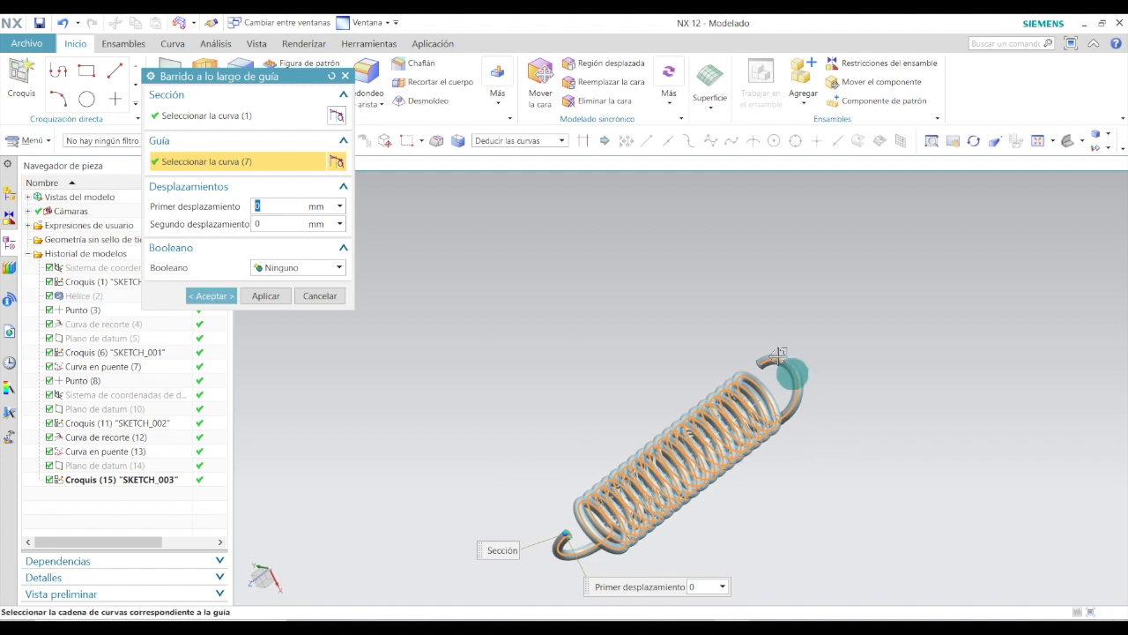
{"action": "left_click", "coordinate": [215, 295]}
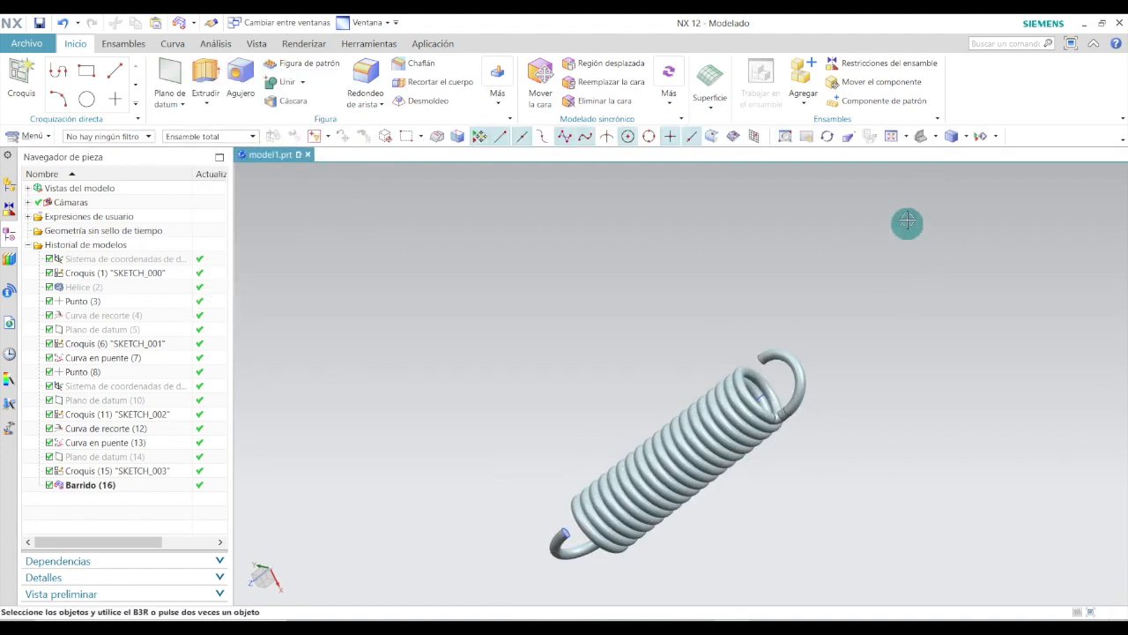
Orient the view so the spring stands upright and hide the wire-section sketch SKETCH_003
{"action": "left_click", "coordinate": [922, 137]}
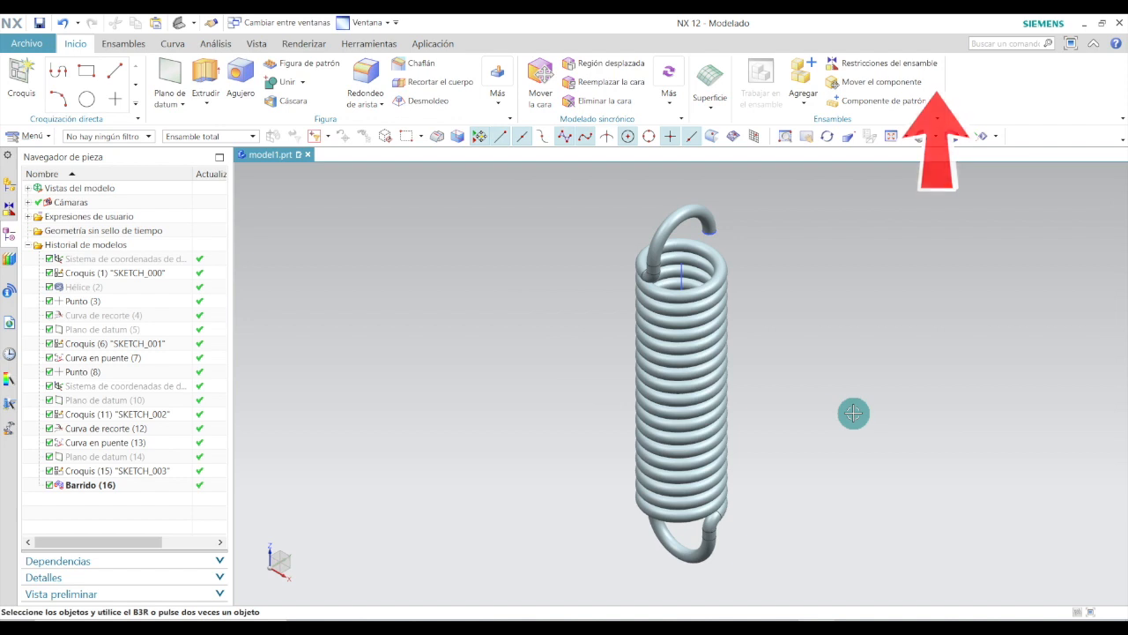
{"action": "right_click", "coordinate": [104, 476]}
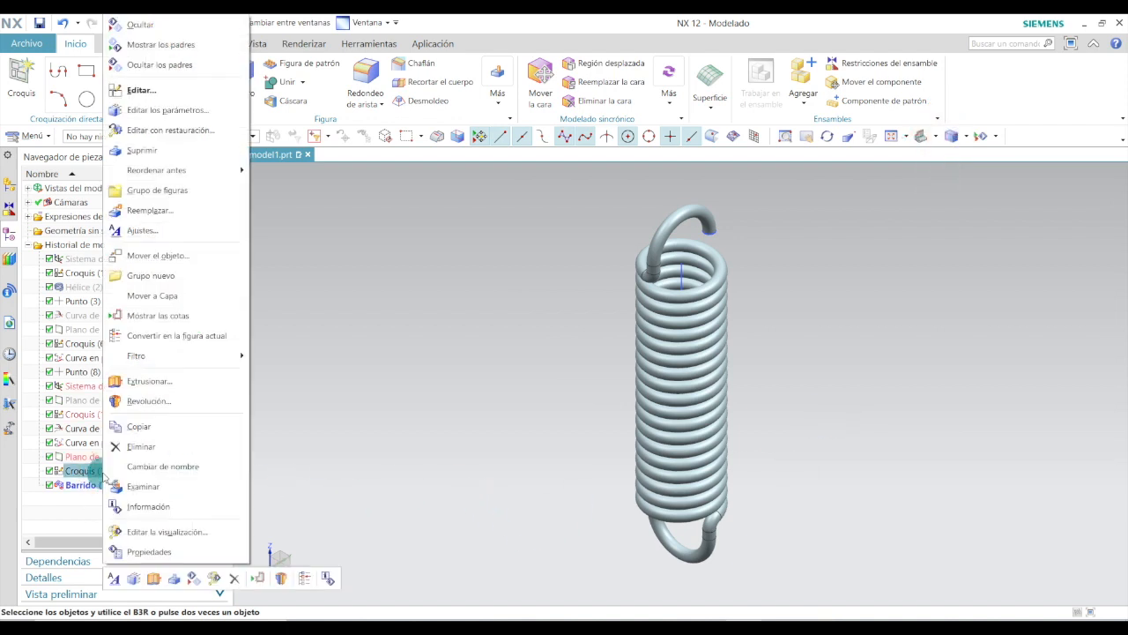
{"action": "left_click", "coordinate": [176, 24]}
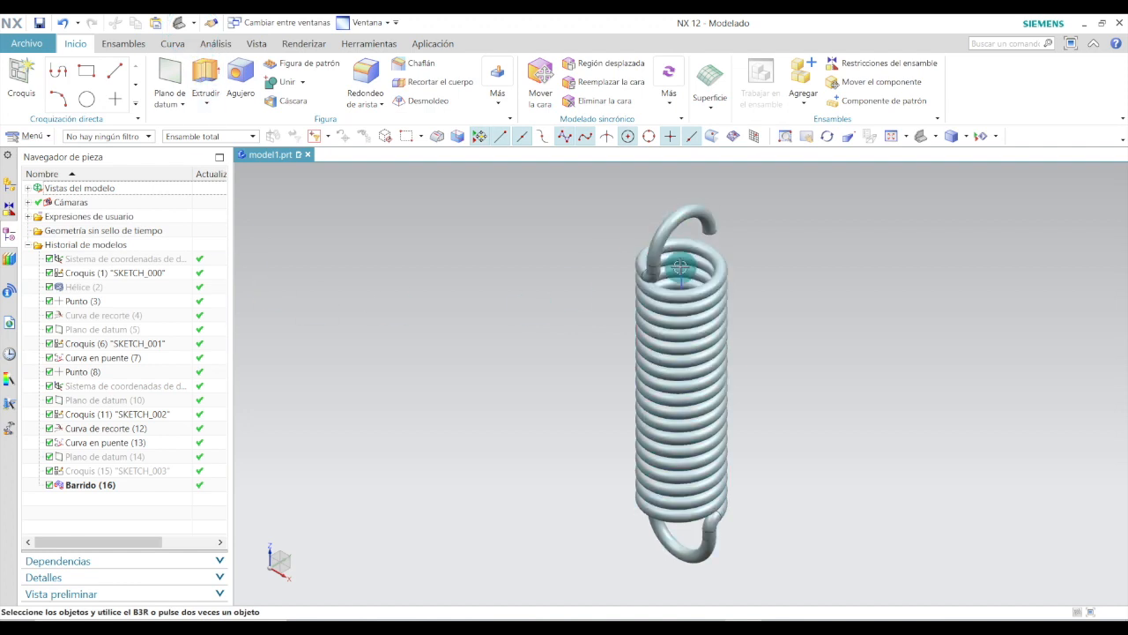
Hide the first sketch, SKETCH_000, so its line no longer shows inside the spring
{"action": "right_click", "coordinate": [85, 278]}
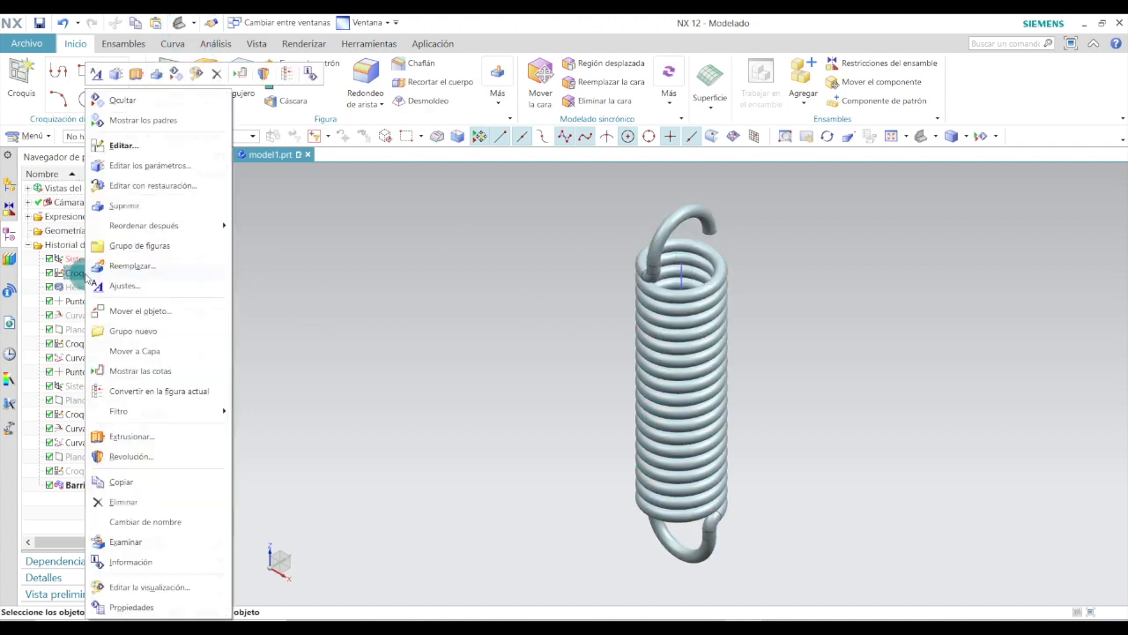
{"action": "left_click", "coordinate": [115, 104]}
{"action": "left_click", "coordinate": [754, 315]}
{"action": "left_click", "coordinate": [776, 400]}
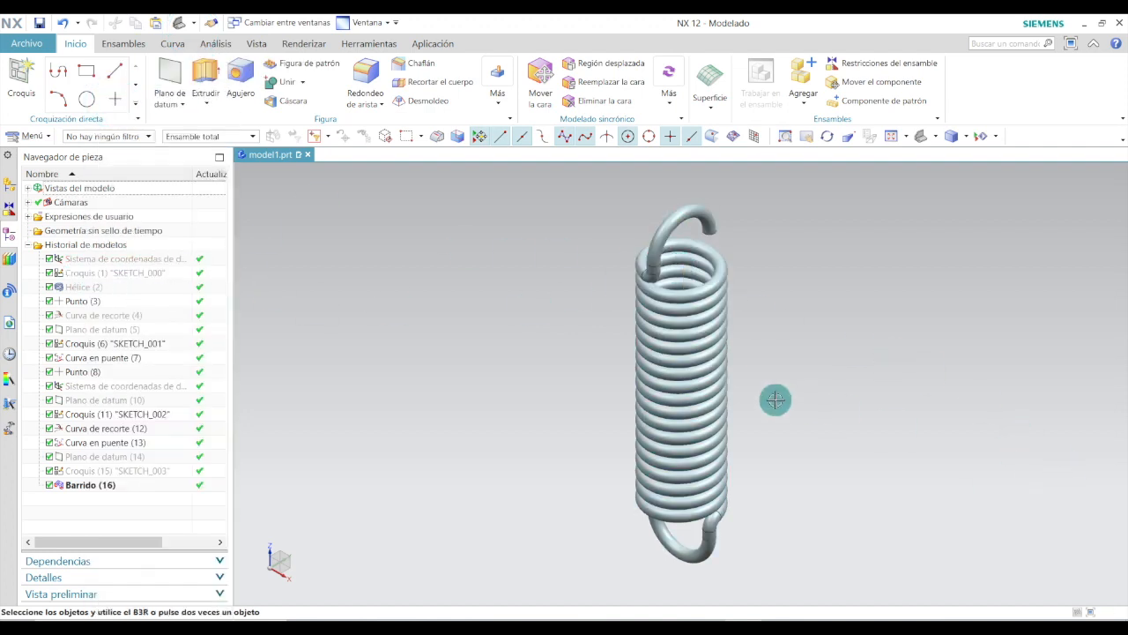
Turn on realistic shading for the spring model
{"action": "middle_click_drag", "start_coordinate": [762, 403], "coordinate": [864, 351]}
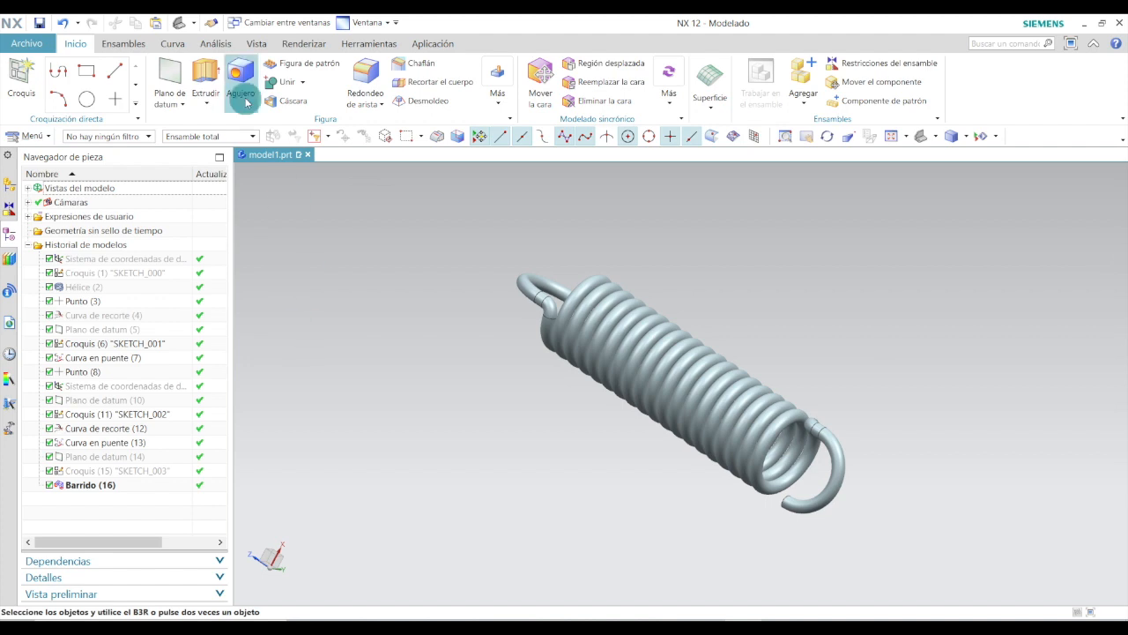
{"action": "left_click", "coordinate": [273, 46]}
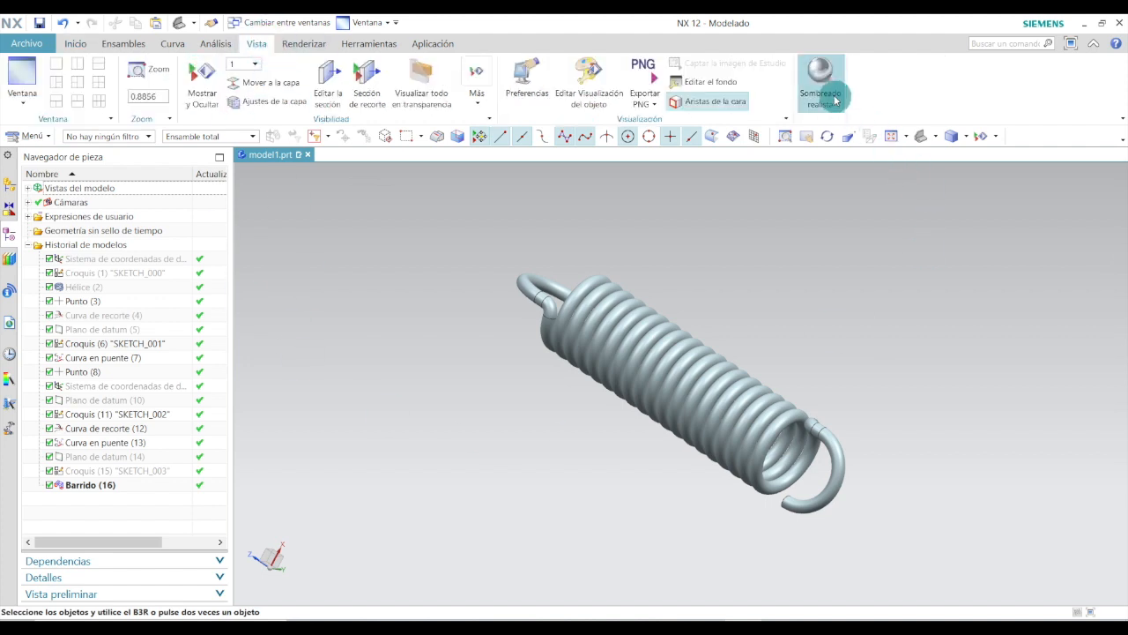
{"action": "left_click", "coordinate": [819, 82]}
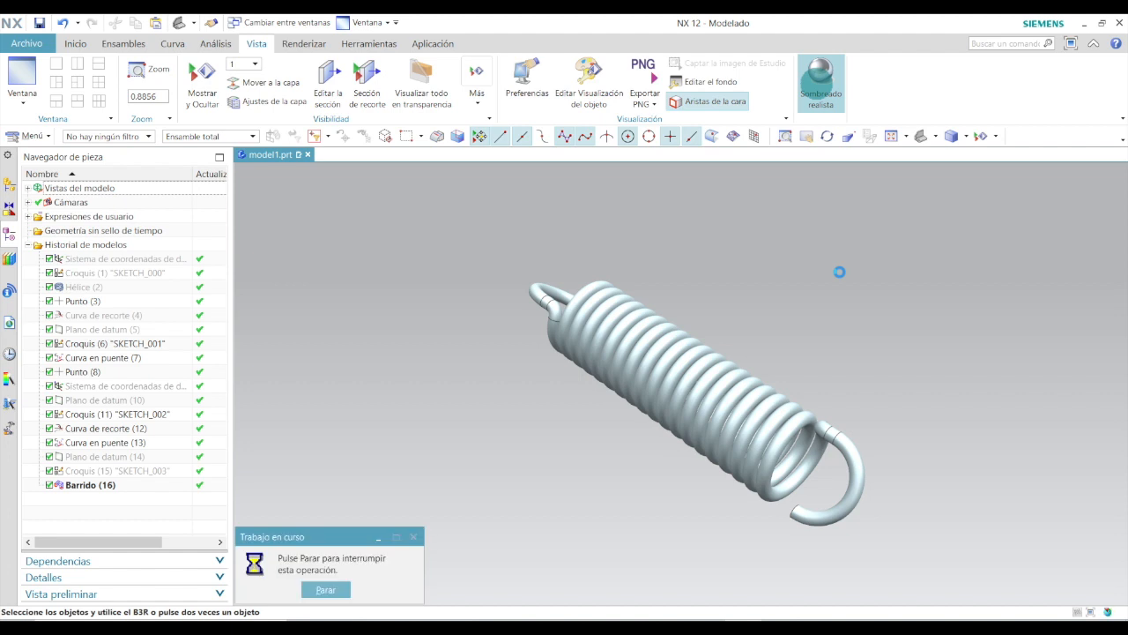
Assign the brushed chrome (Cromo cepillado) object material to the swept spring body and reorient the view to stand it upright
{"action": "left_click", "coordinate": [610, 306]}
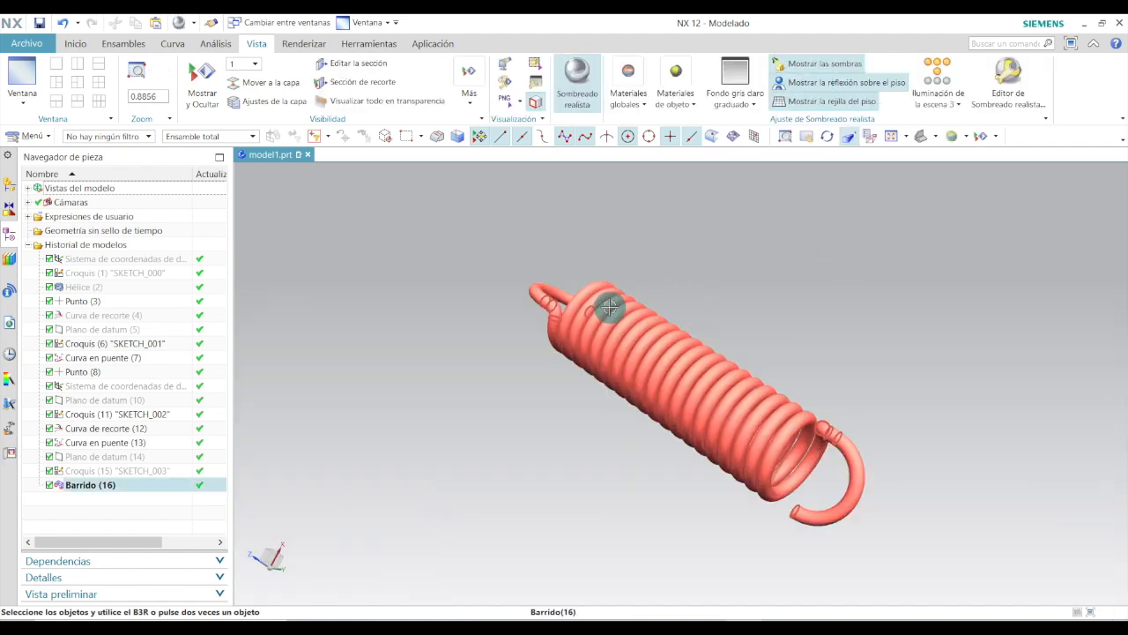
{"action": "left_click", "coordinate": [610, 306]}
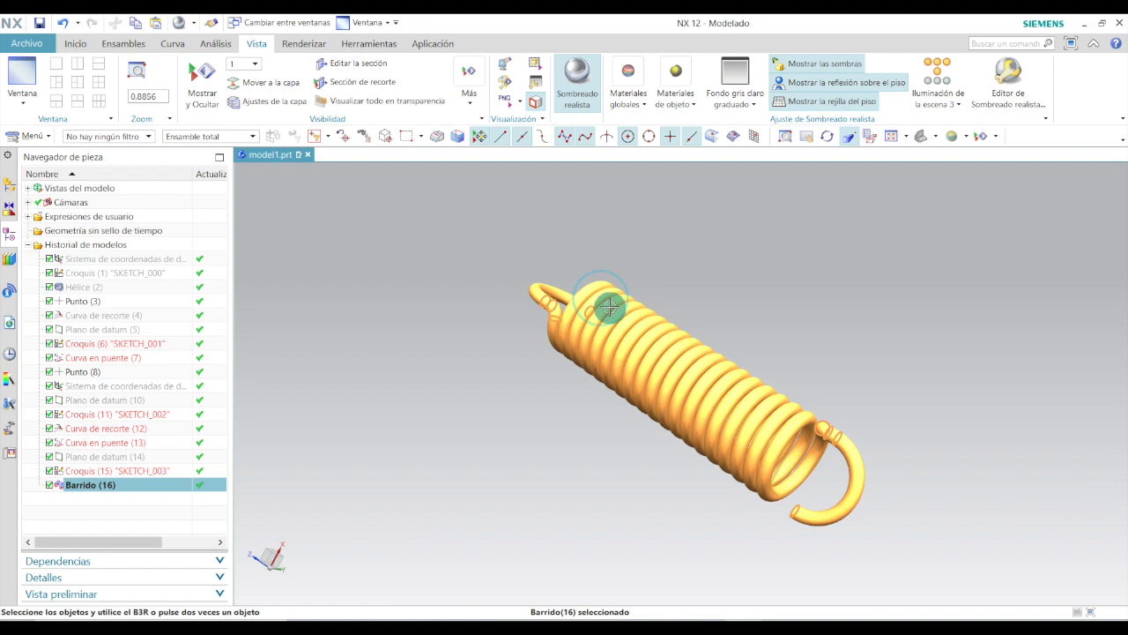
{"action": "left_click", "coordinate": [687, 104]}
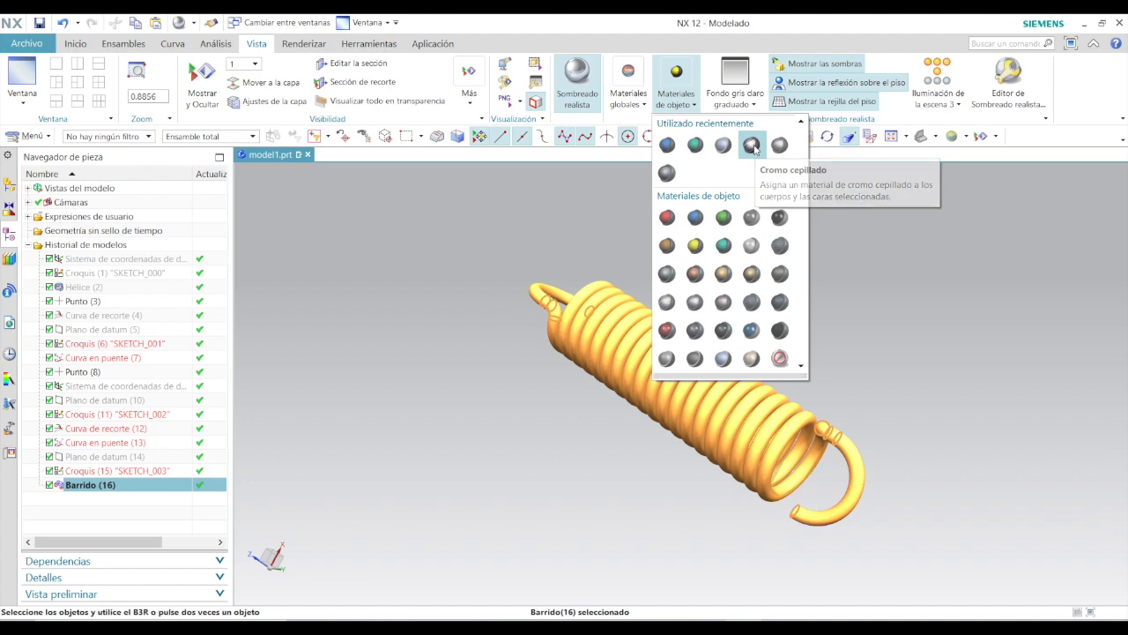
{"action": "left_click", "coordinate": [754, 148]}
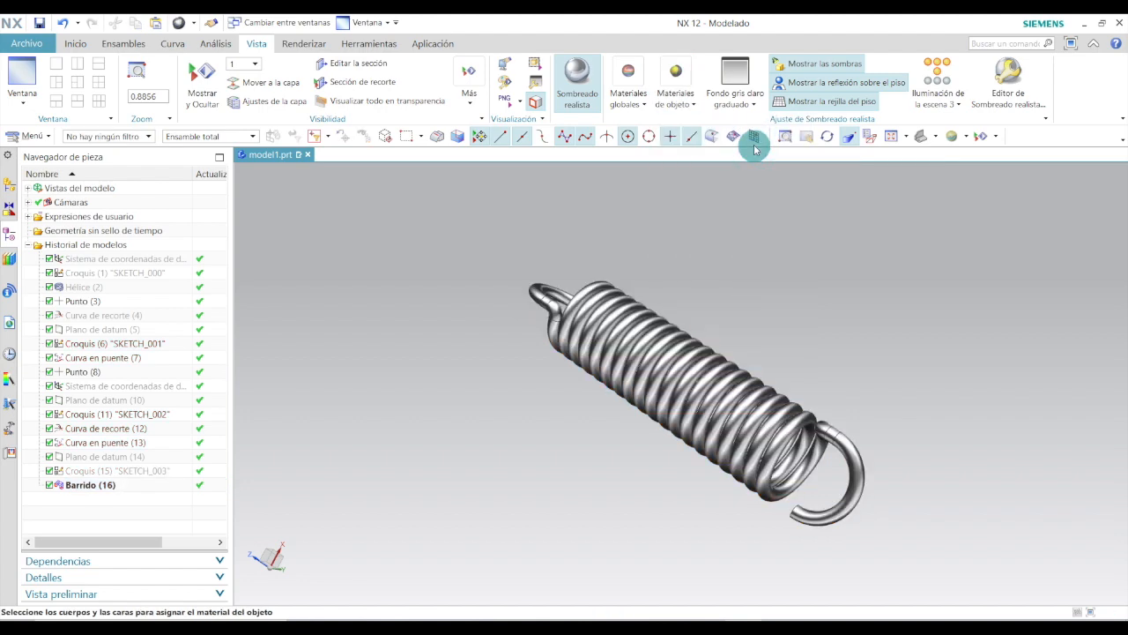
{"action": "left_click", "coordinate": [919, 137]}
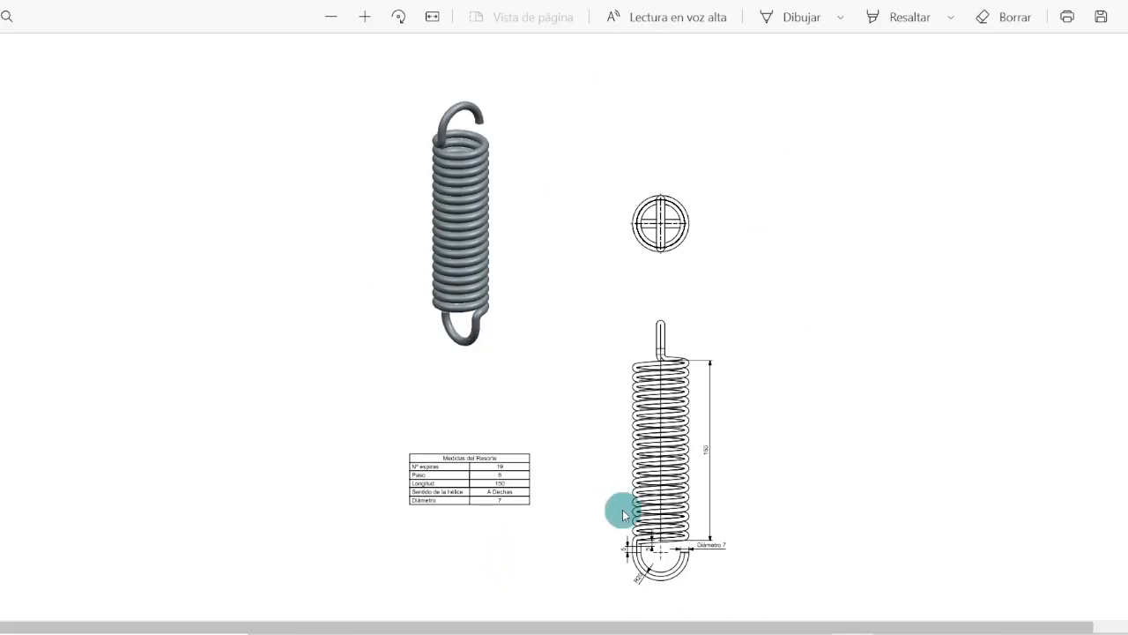
Review the reference drawing's spring data table and hook dimensions, and inspect the finished spring from another angle
{"action": "scroll", "coordinate": [670, 505], "scroll_direction": "up", "scroll_amount": 3, "text": "ctrl"}
{"action": "scroll", "coordinate": [690, 431], "scroll_direction": "down", "scroll_amount": 1}
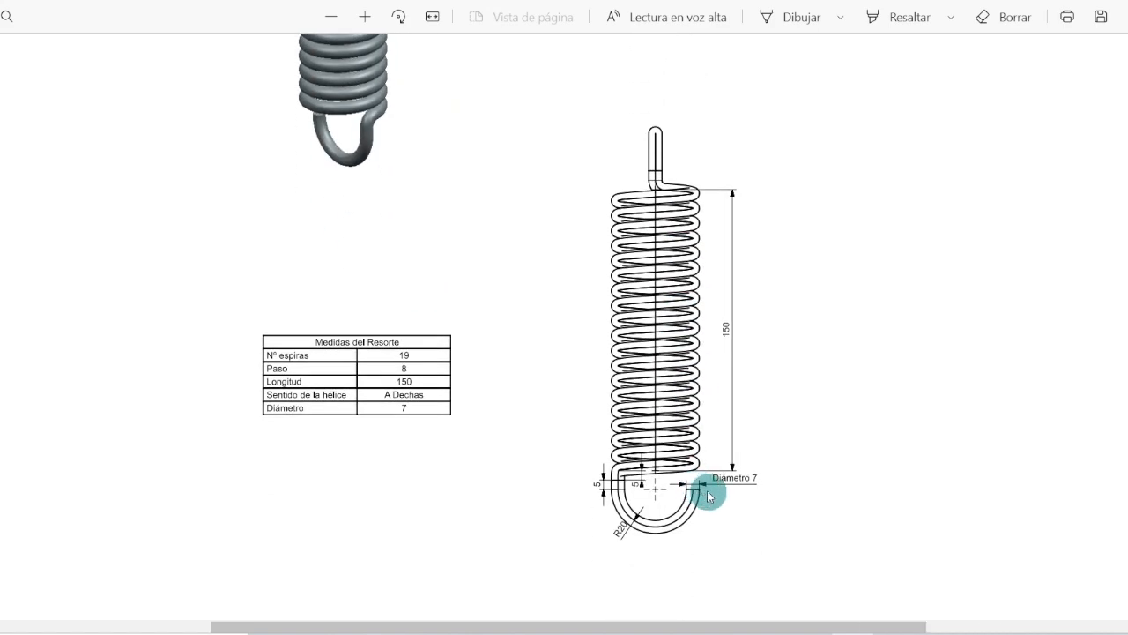
{"action": "scroll", "coordinate": [717, 347], "scroll_direction": "up", "scroll_amount": 2}
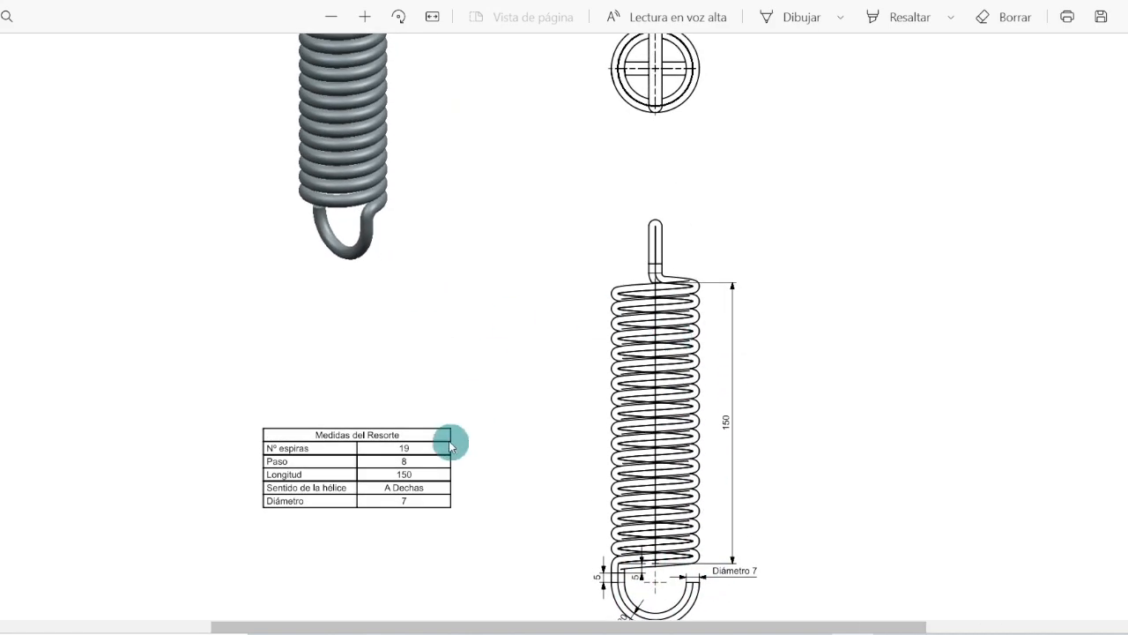
{"action": "scroll", "coordinate": [352, 453], "scroll_direction": "down", "scroll_amount": 3, "text": "ctrl"}
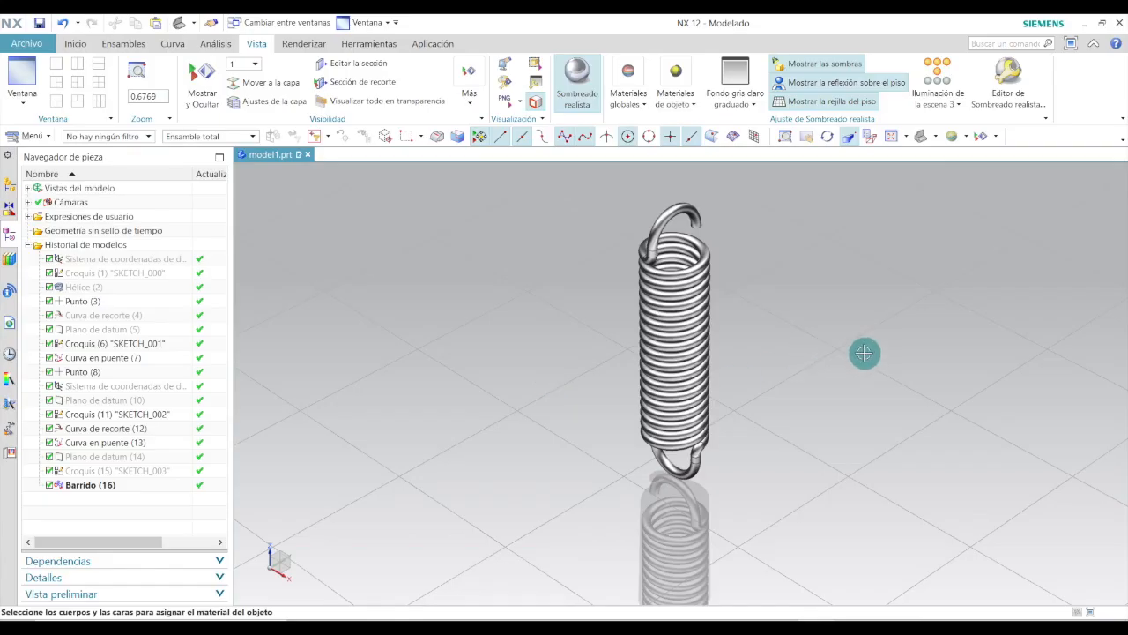
{"action": "middle_click_drag", "start_coordinate": [864, 353], "coordinate": [807, 306]}
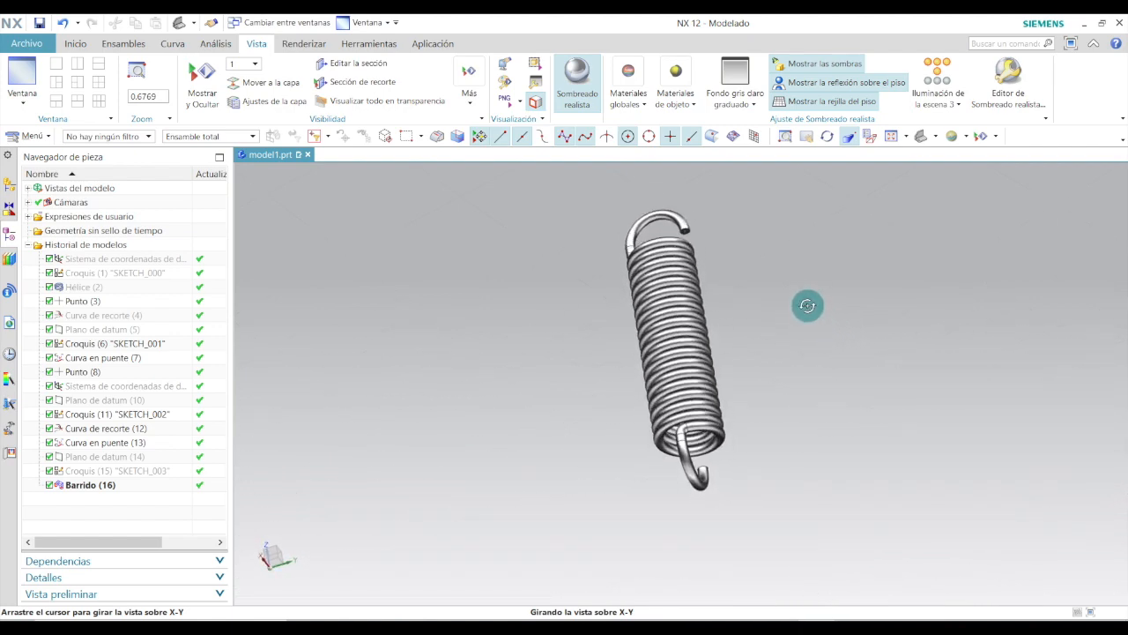